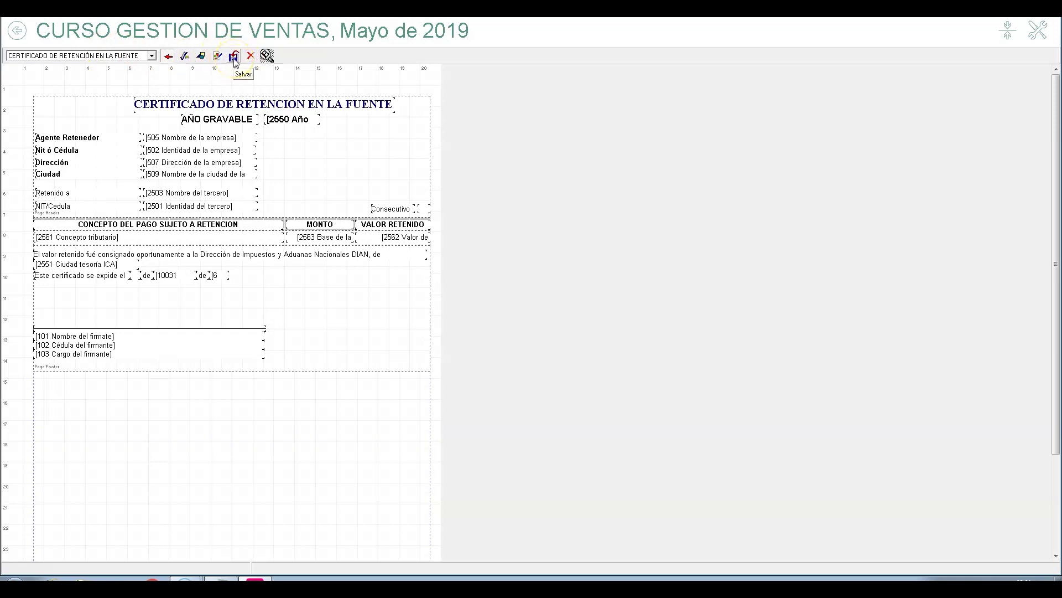
Save the format of the CERTIFICADO DE RETENCIÓN EN LA FUENTE.
{"action": "left_click", "coordinate": [234, 58]}
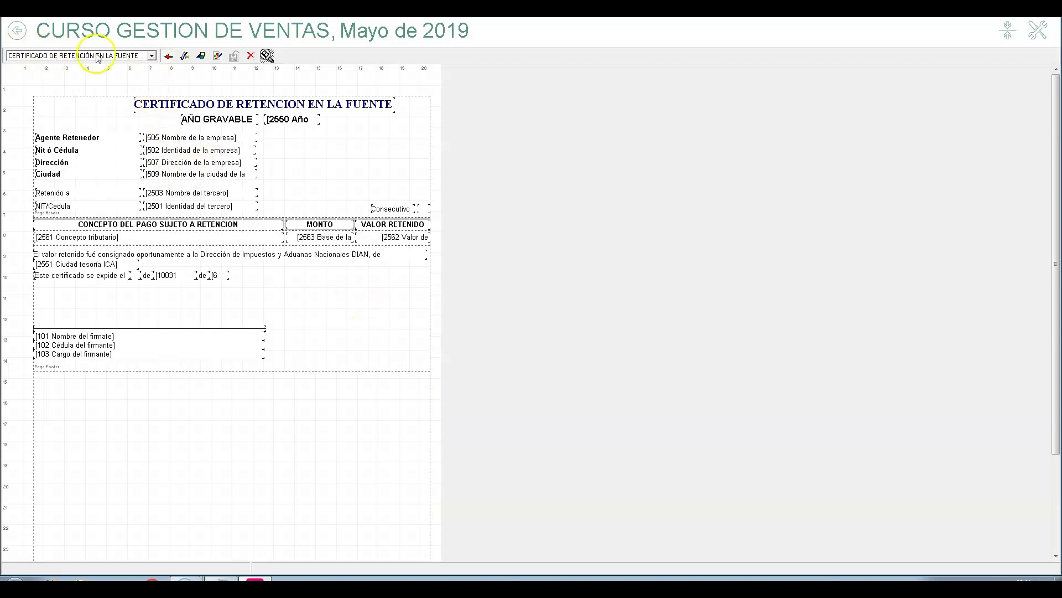
Copy the Formato Estándar for the CERTIFICADO DE RETENCIÓN DE IVA and save it.
{"action": "left_click", "coordinate": [151, 57]}
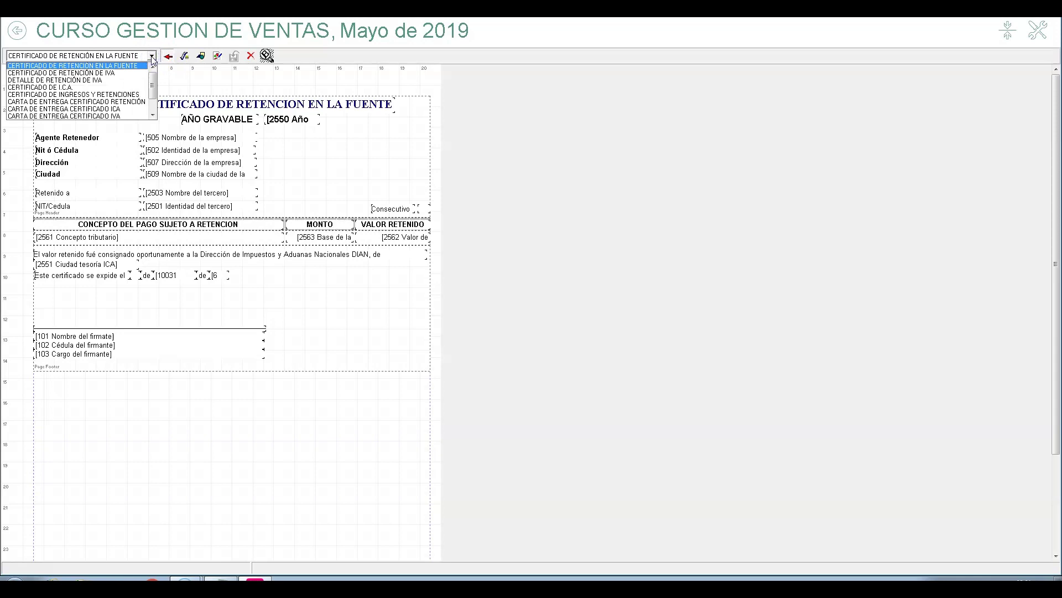
{"action": "left_click", "coordinate": [93, 82]}
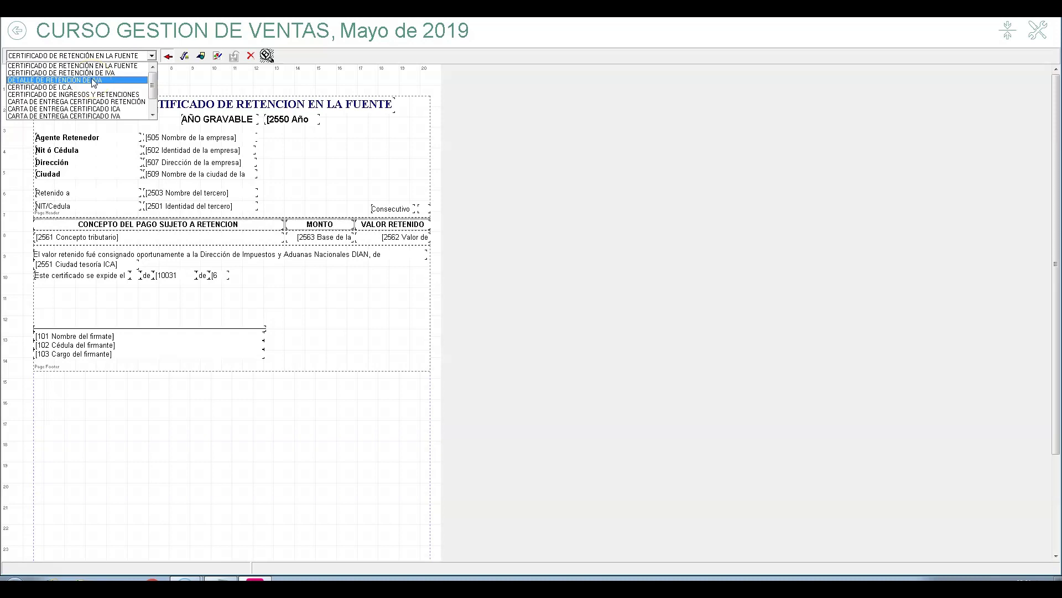
{"action": "left_click", "coordinate": [72, 88]}
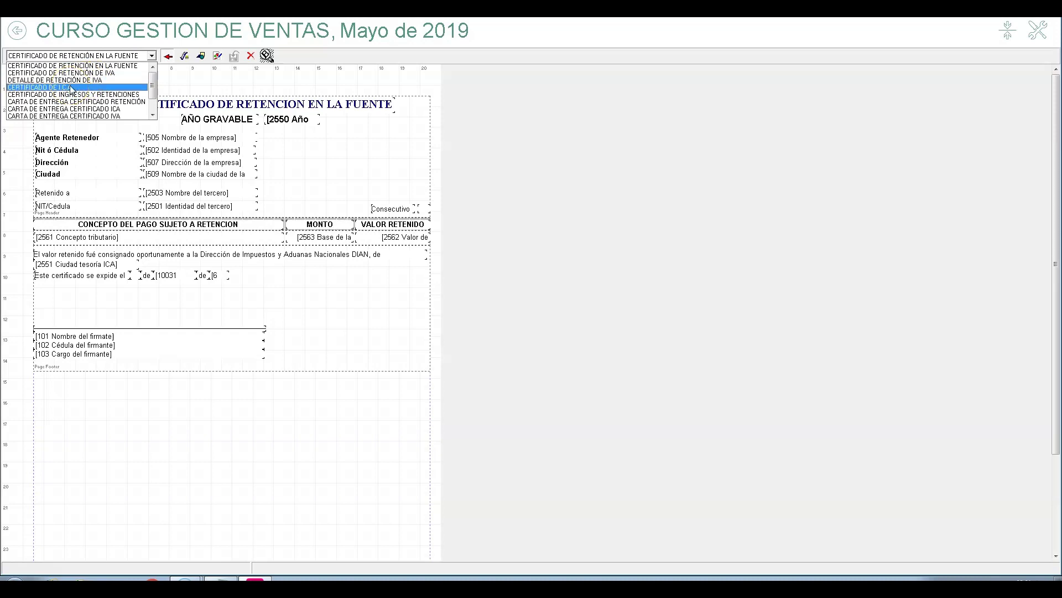
{"action": "left_click", "coordinate": [72, 95]}
{"action": "left_click", "coordinate": [97, 74]}
{"action": "left_click", "coordinate": [96, 74]}
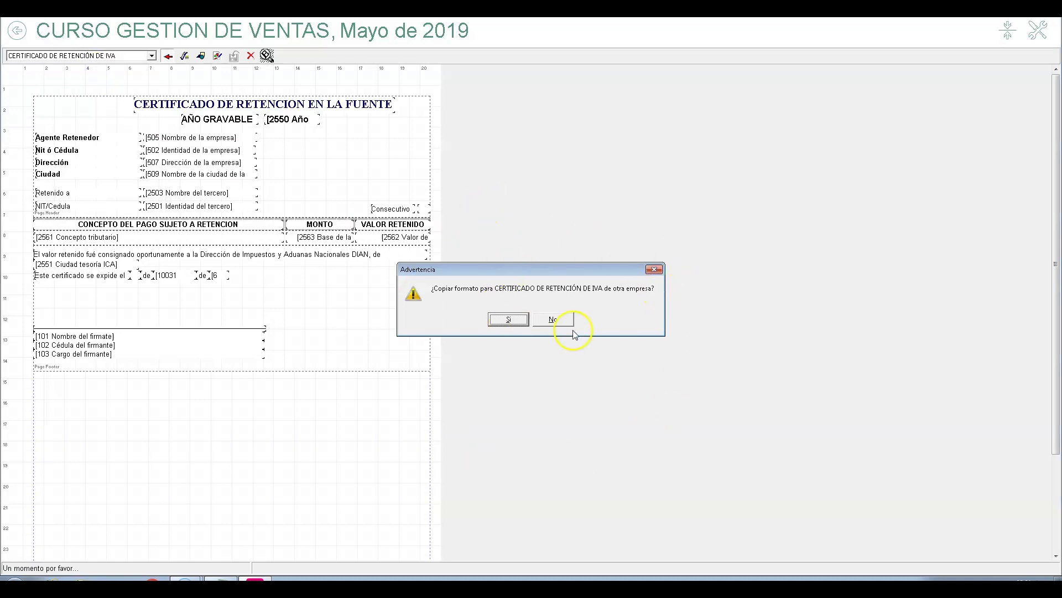
{"action": "left_click", "coordinate": [508, 322]}
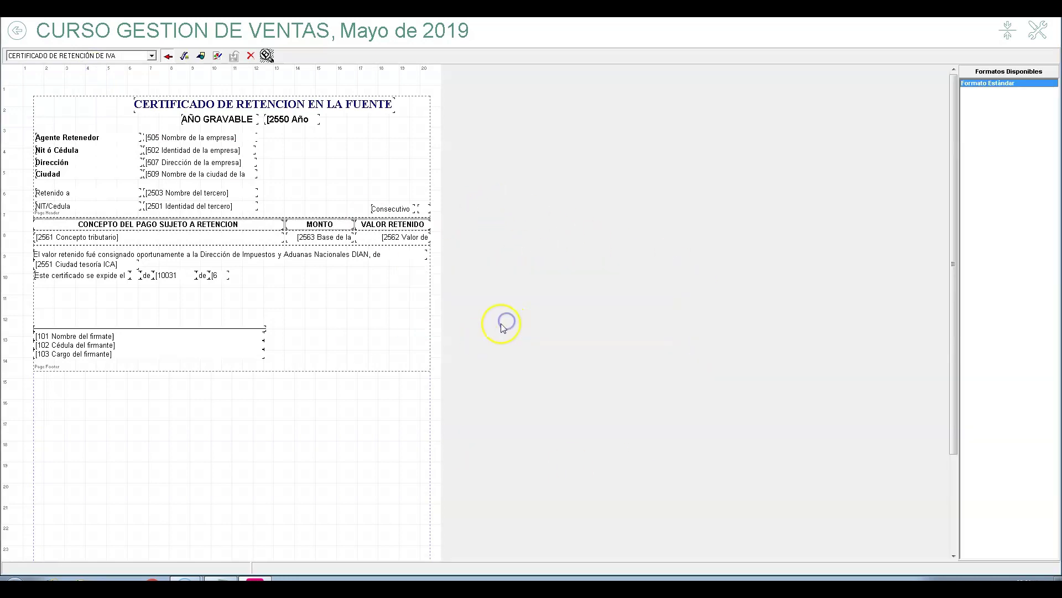
{"action": "double_click", "coordinate": [985, 86]}
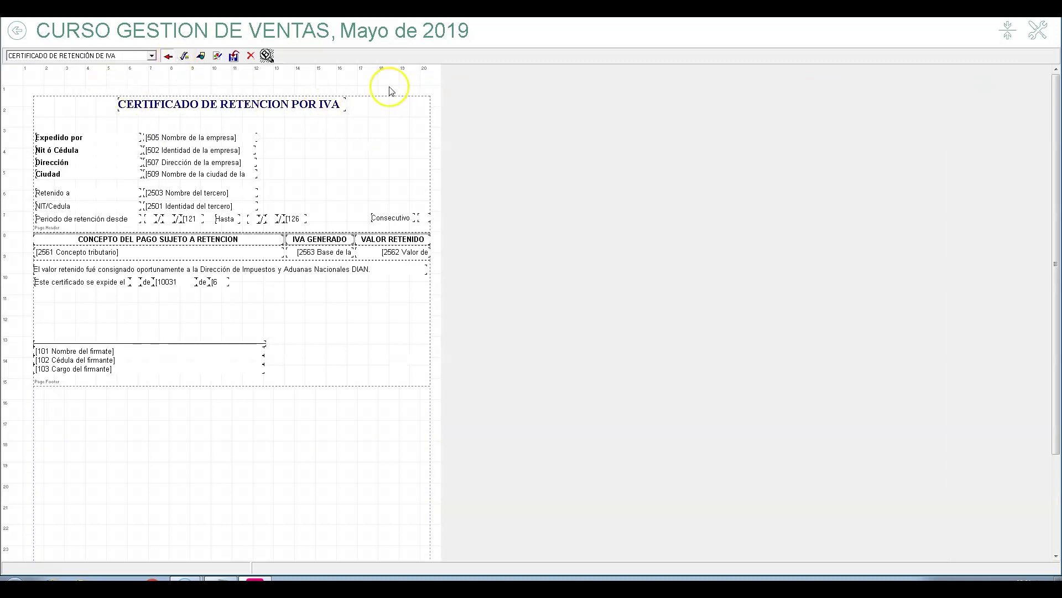
{"action": "left_click", "coordinate": [235, 57]}
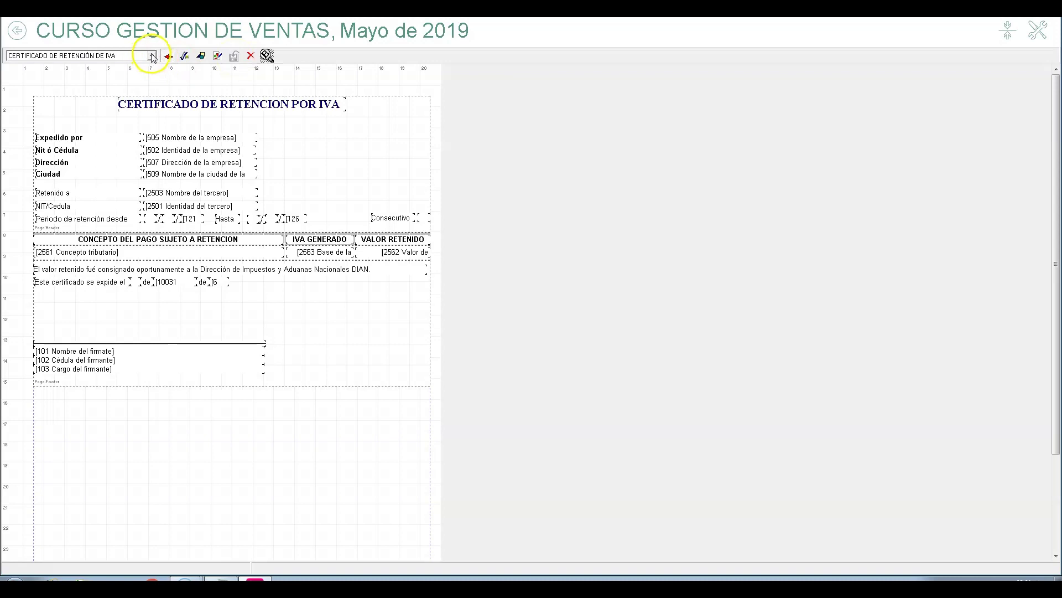
Load the Formato Estándar for the CERTIFICADO DE I.C.A. and save that certificate format.
{"action": "left_click", "coordinate": [151, 56]}
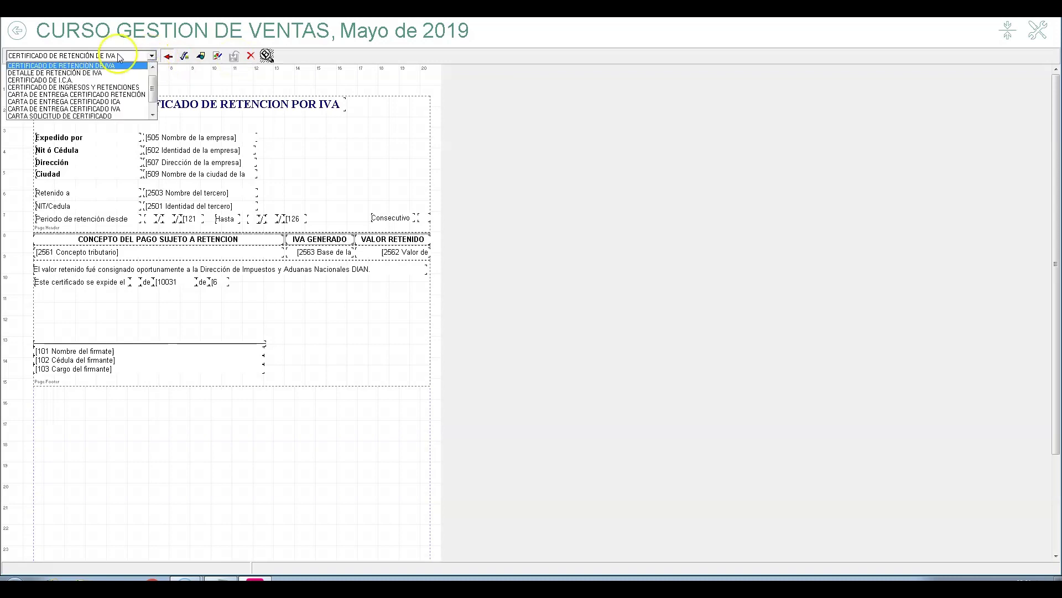
{"action": "left_click", "coordinate": [66, 82]}
{"action": "left_click", "coordinate": [508, 320]}
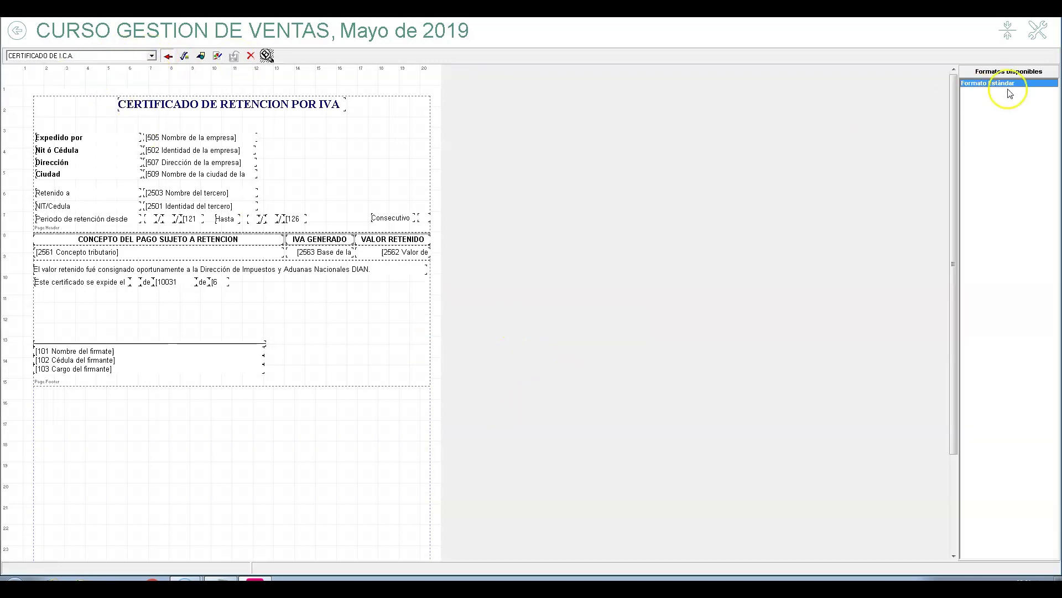
{"action": "double_click", "coordinate": [973, 84]}
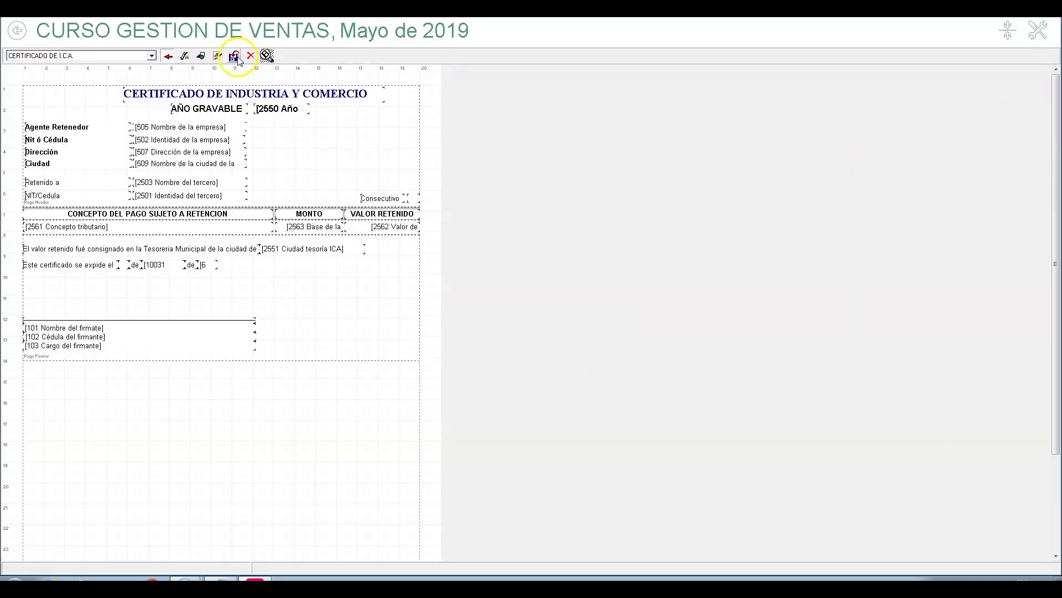
{"action": "left_click", "coordinate": [235, 55]}
Copy the Formato Estándar for the CERTIFICADO DE INGRESOS Y RETENCIONES and save it.
{"action": "left_click", "coordinate": [151, 57]}
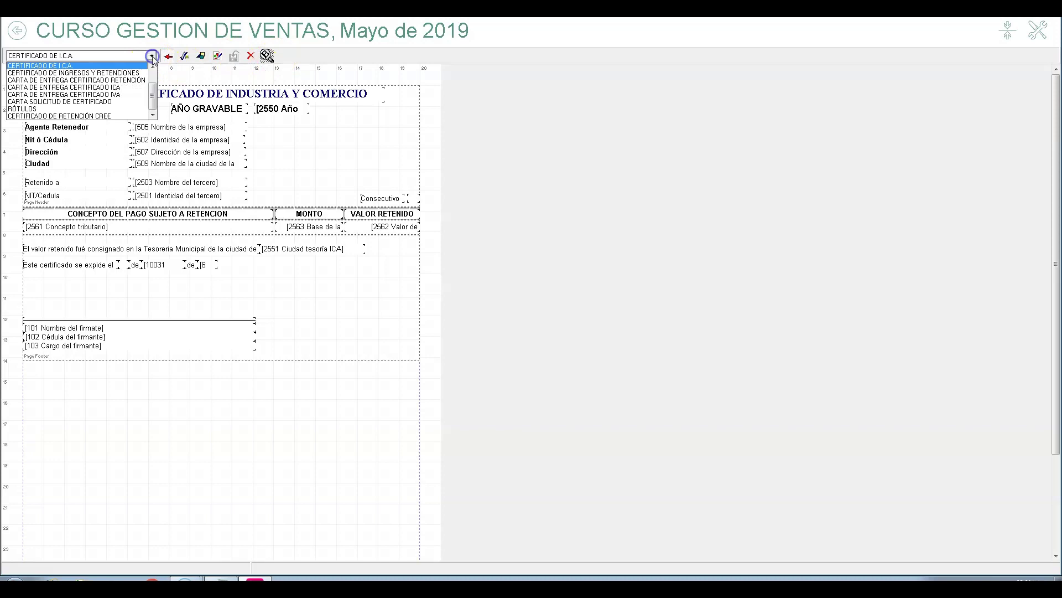
{"action": "left_click", "coordinate": [102, 74]}
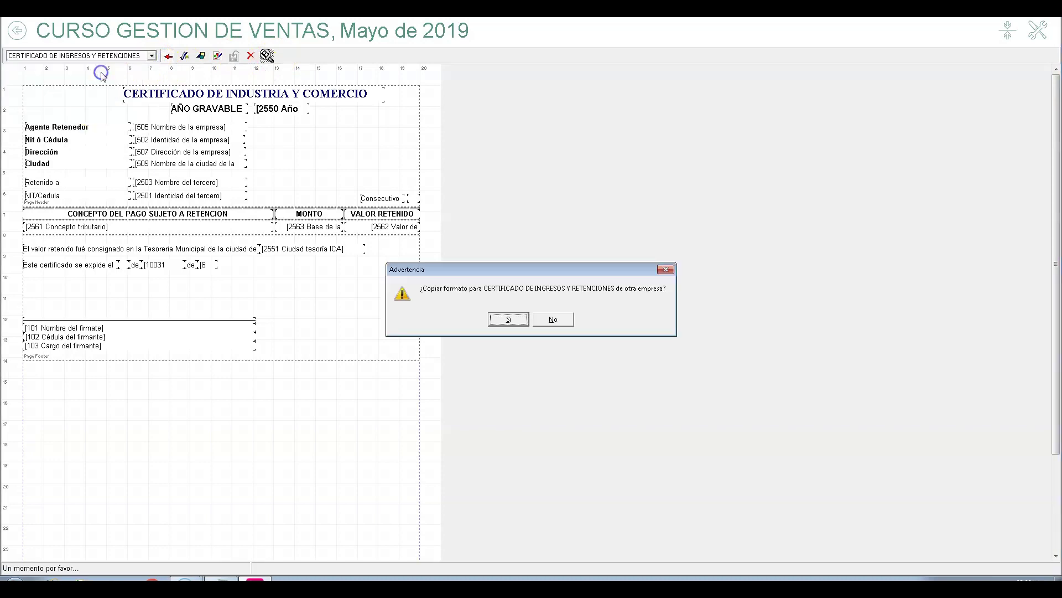
{"action": "left_click", "coordinate": [508, 320]}
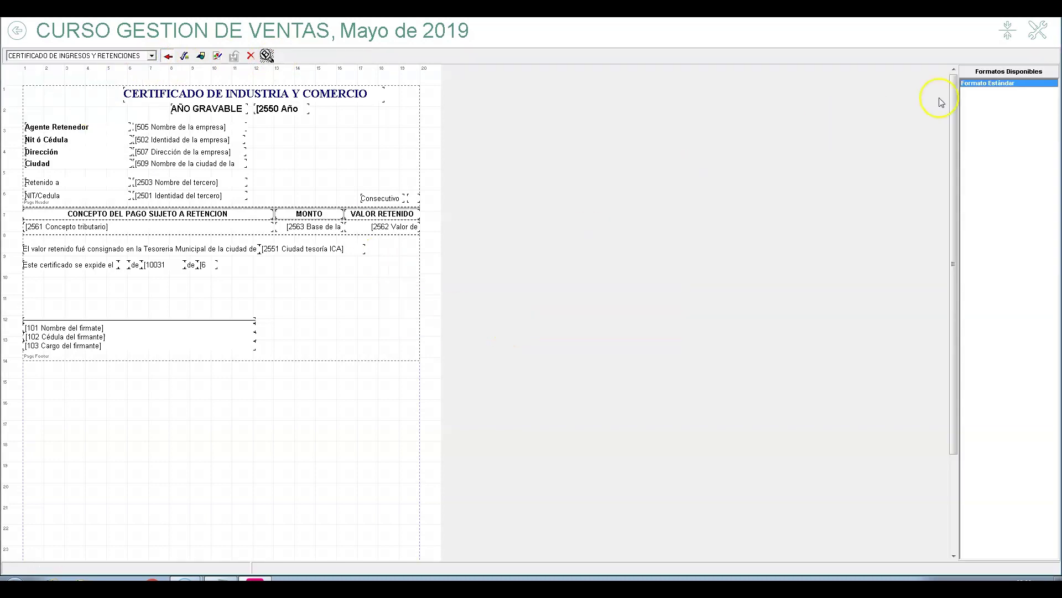
{"action": "double_click", "coordinate": [984, 86]}
{"action": "left_click", "coordinate": [234, 56]}
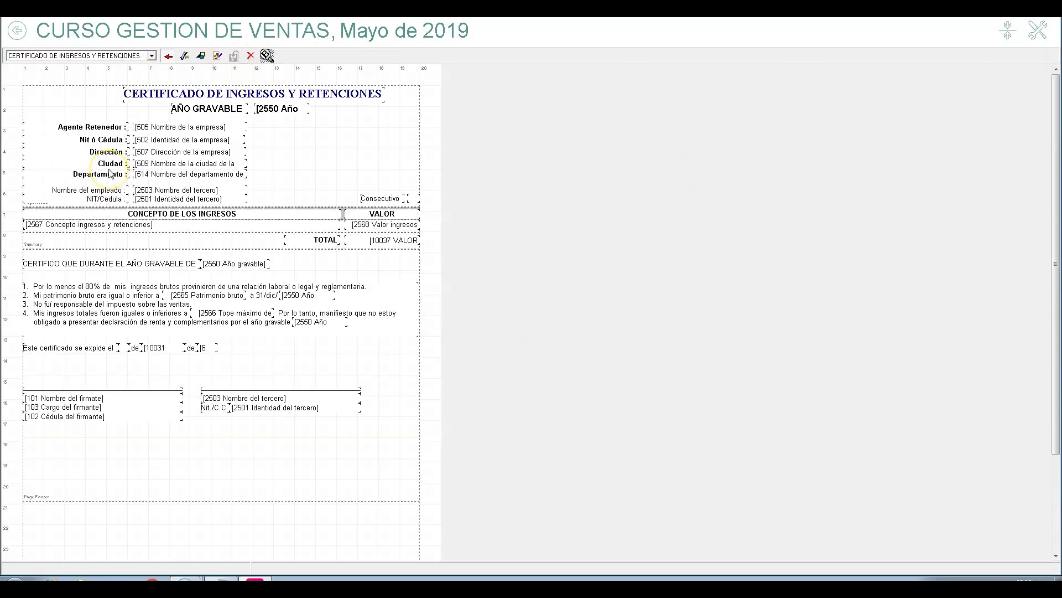
Leave the format definition, open the Cartilla de Cuentas for Vigencia Decreto 2649 de 1993 in Contabilidad, and locate account 2365.
{"action": "left_click", "coordinate": [14, 32]}
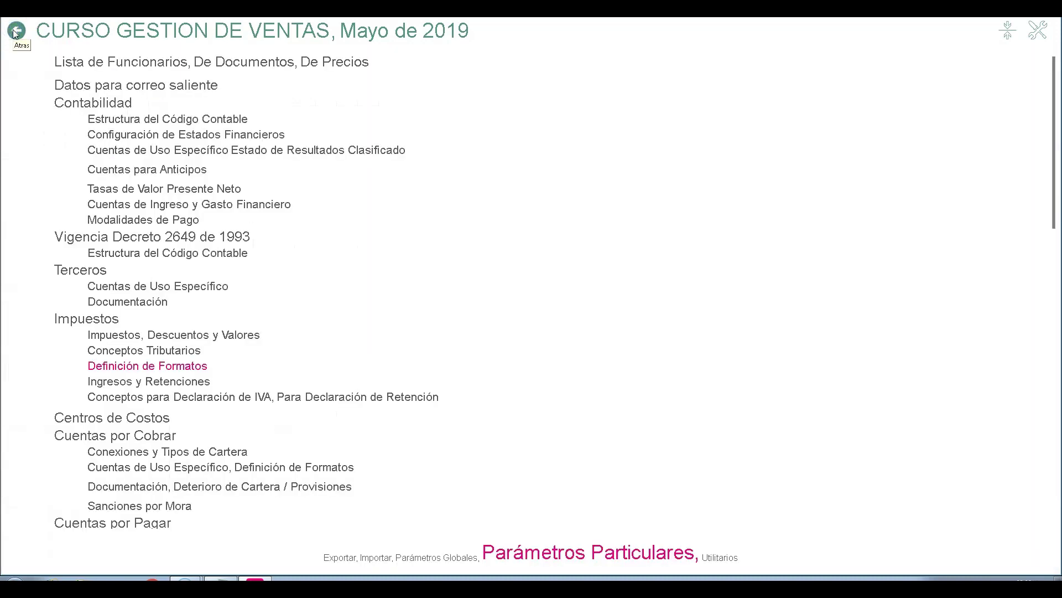
{"action": "left_click", "coordinate": [15, 32]}
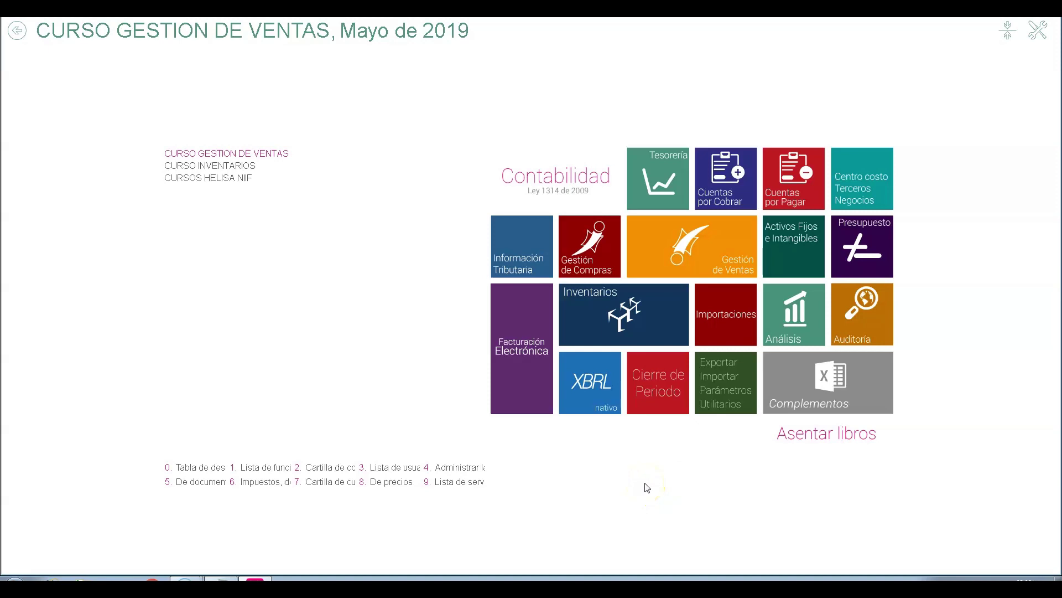
{"action": "left_click", "coordinate": [571, 177]}
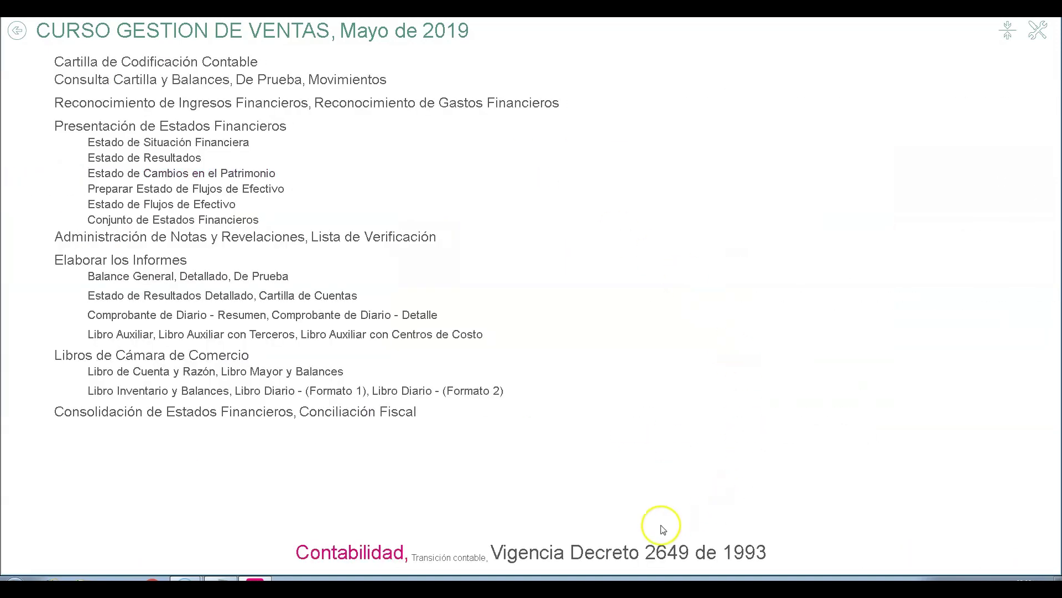
{"action": "left_click", "coordinate": [577, 556]}
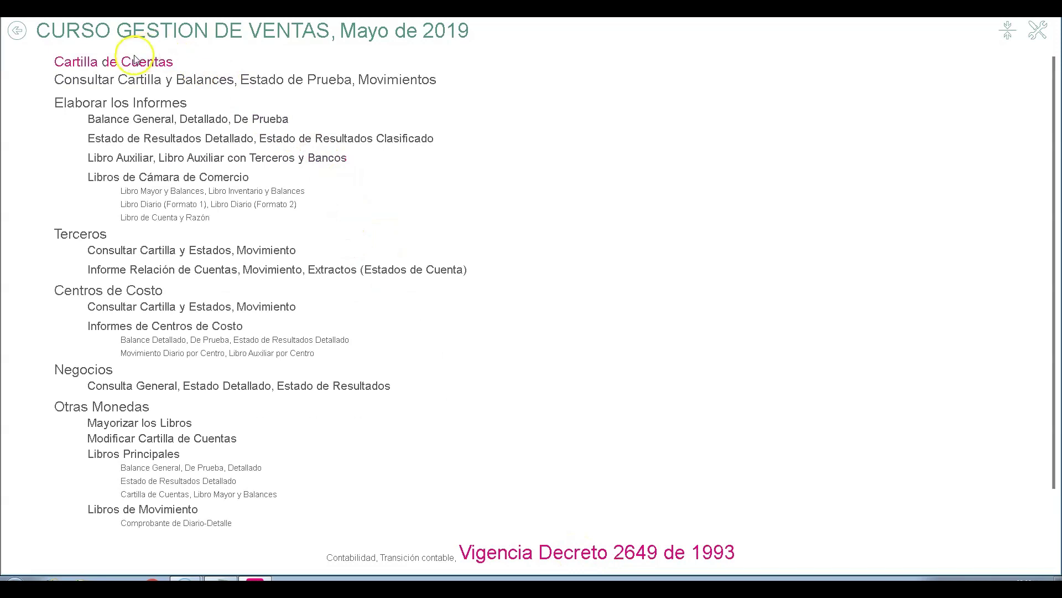
{"action": "left_click", "coordinate": [99, 66]}
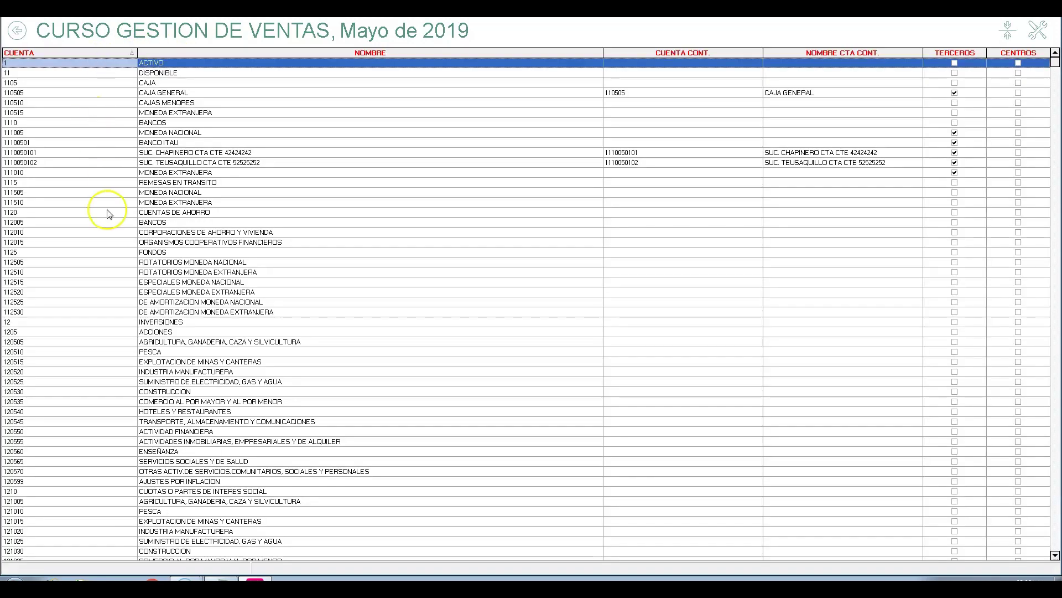
{"action": "left_click", "coordinate": [84, 244]}
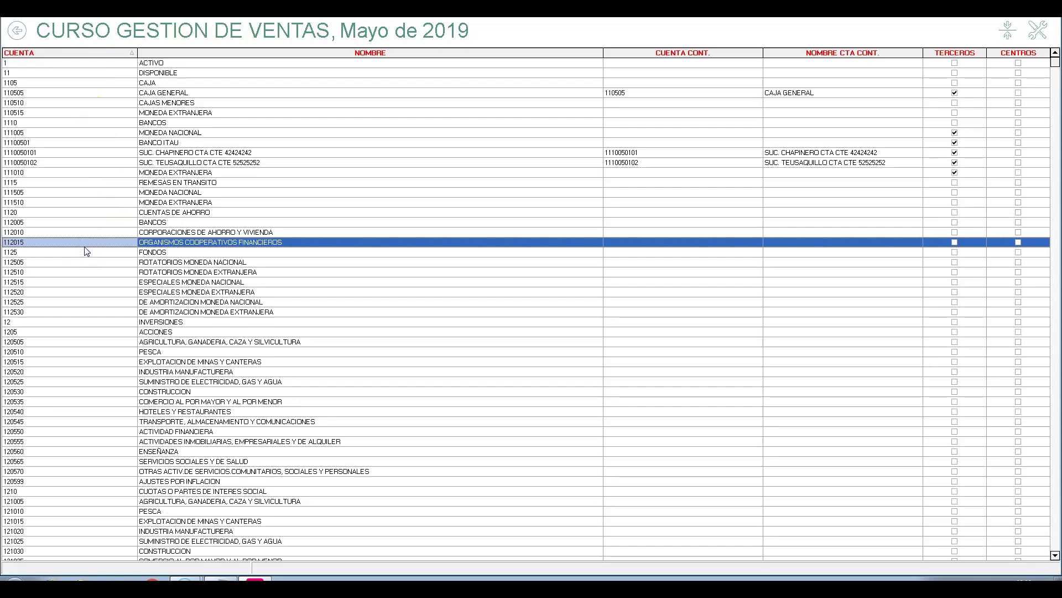
{"action": "type", "text": "2365"}
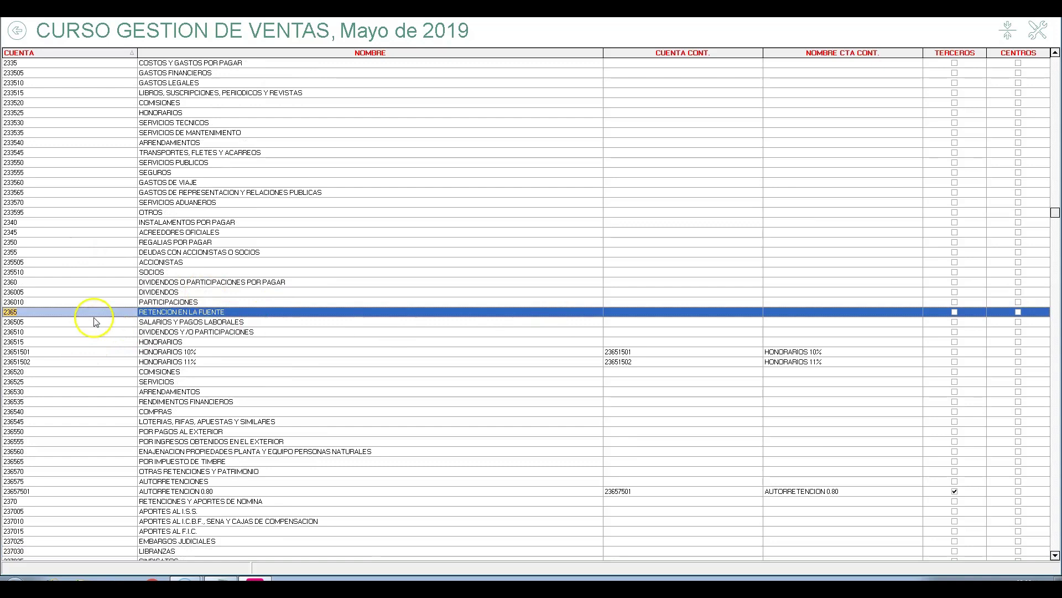
Enable Terceros for account 2365 RETENCION EN LA FUENTE and clear it again.
{"action": "left_click", "coordinate": [955, 311]}
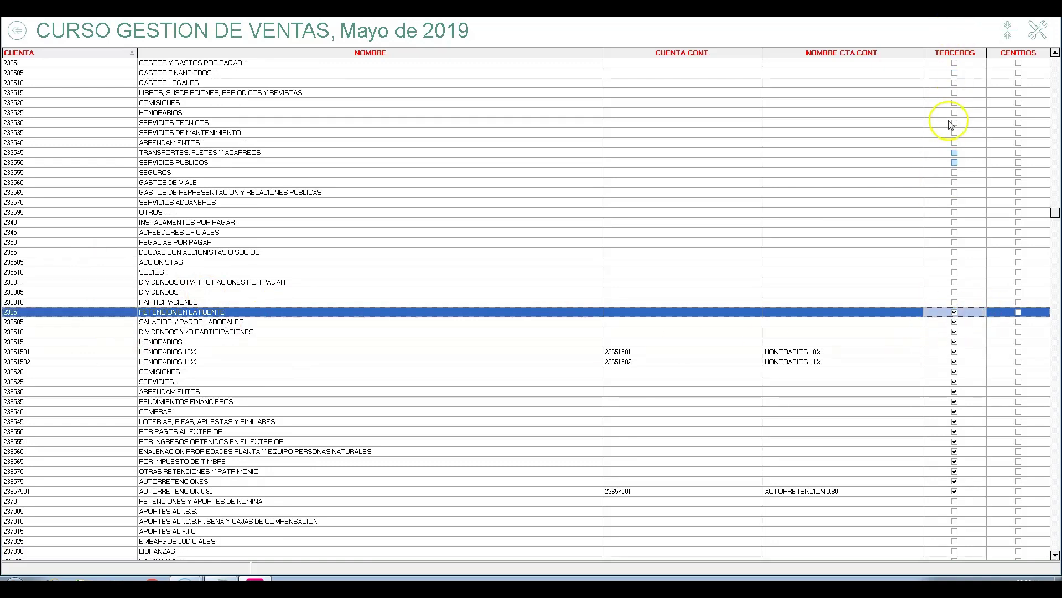
{"action": "left_click", "coordinate": [954, 312]}
Enable Terceros for accounts 23651501 HONORARIOS 10%, 23651502 HONORARIOS 11% and 2365 RETENCION EN LA FUENTE, and close the chart.
{"action": "left_click", "coordinate": [955, 352]}
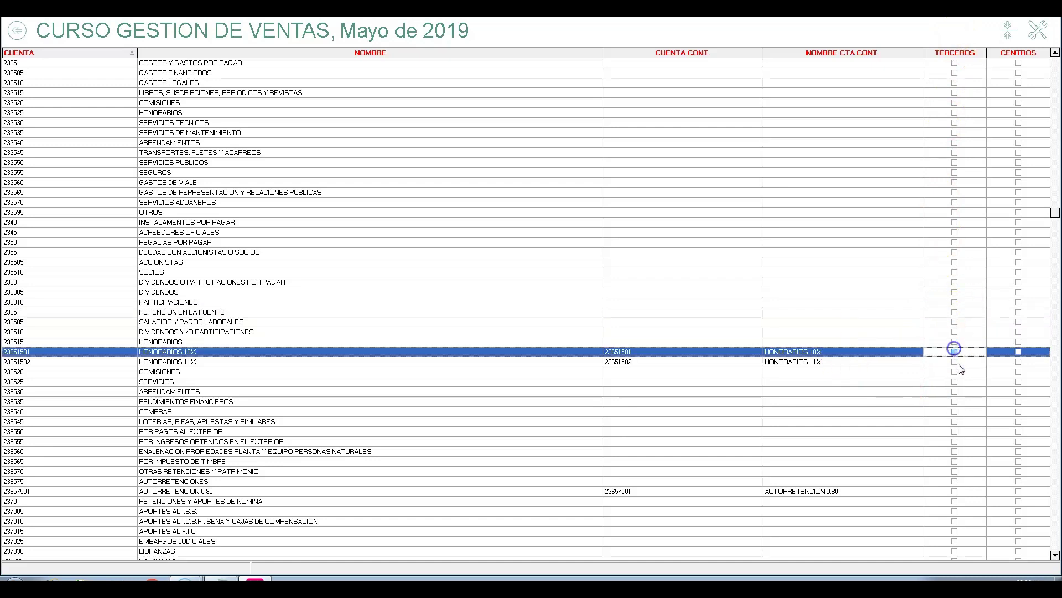
{"action": "left_click", "coordinate": [954, 361]}
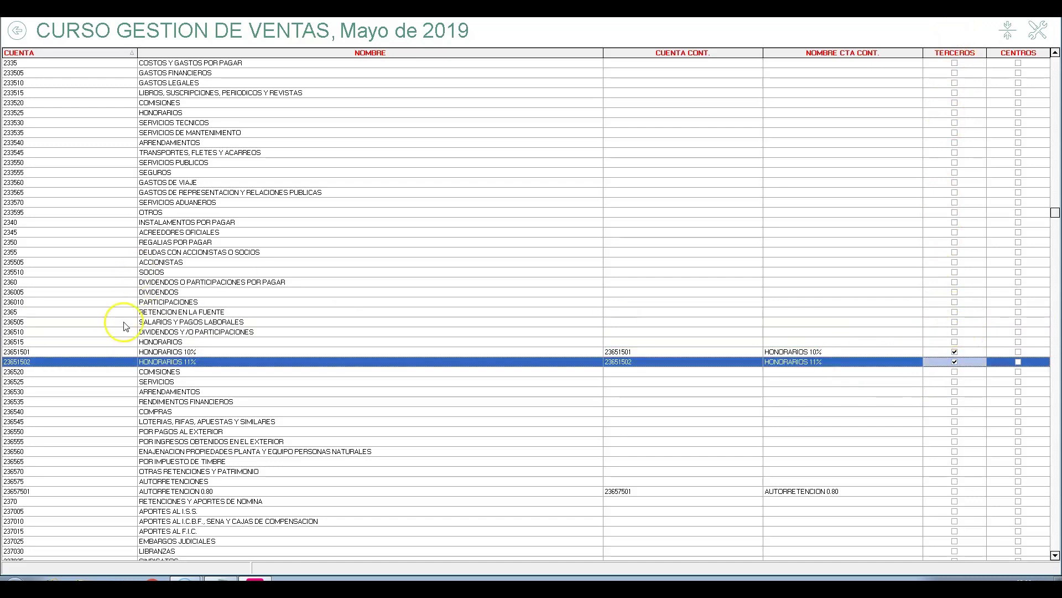
{"action": "left_click", "coordinate": [111, 312]}
{"action": "left_click", "coordinate": [954, 312]}
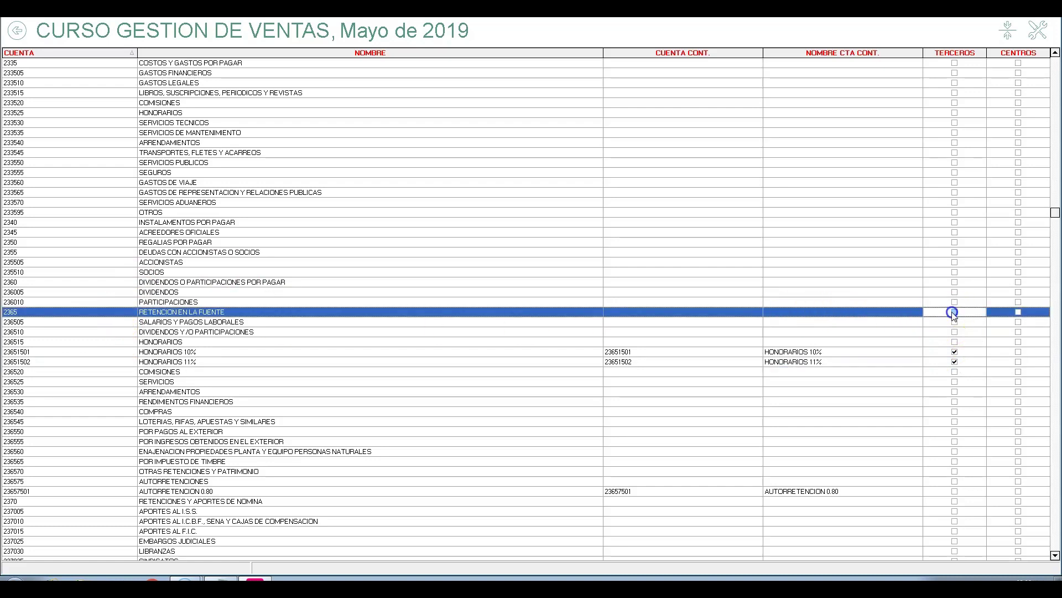
{"action": "left_click", "coordinate": [70, 362]}
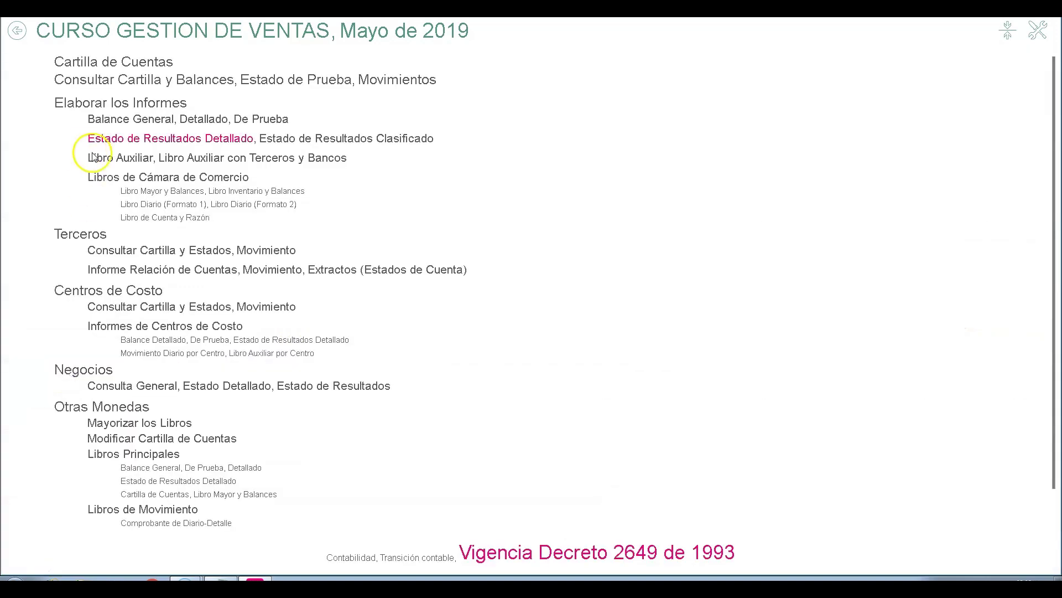
In the Cartilla de Codificación Contable of Contabilidad, enable Tercero for account 2365 RETENCION EN LA FUENTE.
{"action": "left_click", "coordinate": [352, 558]}
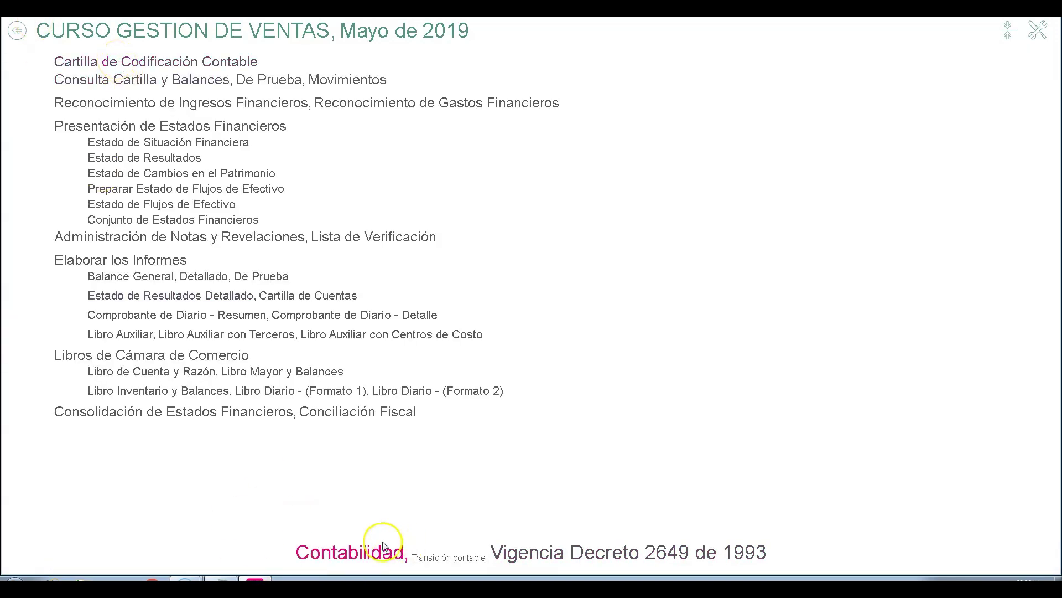
{"action": "left_click", "coordinate": [168, 60]}
{"action": "left_click", "coordinate": [36, 257]}
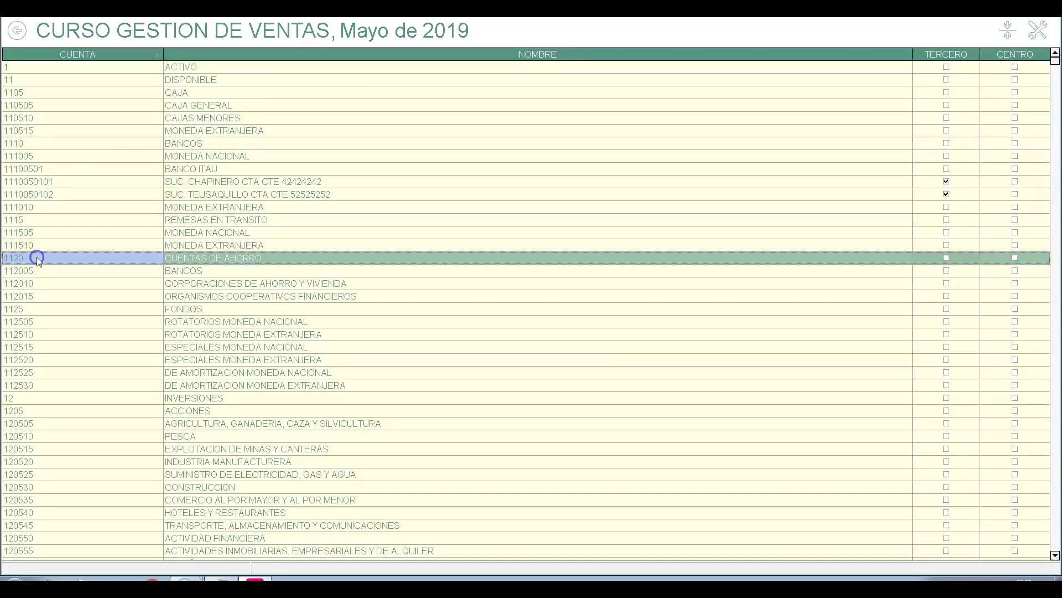
{"action": "scroll", "coordinate": [38, 260], "scroll_direction": "down", "scroll_amount": 20}
{"action": "scroll", "coordinate": [38, 261], "scroll_direction": "down", "scroll_amount": 5}
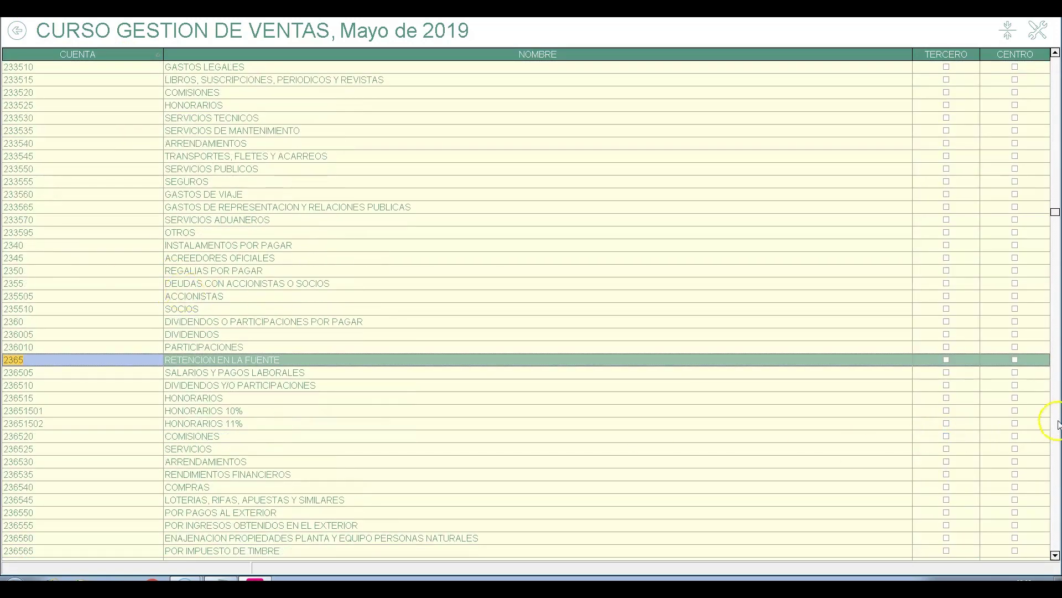
{"action": "left_click", "coordinate": [949, 360]}
Review the Tercero setting of the 2365 subaccounts and the liability and tax accounts that follow them.
{"action": "scroll", "coordinate": [48, 403], "scroll_direction": "down", "scroll_amount": 4}
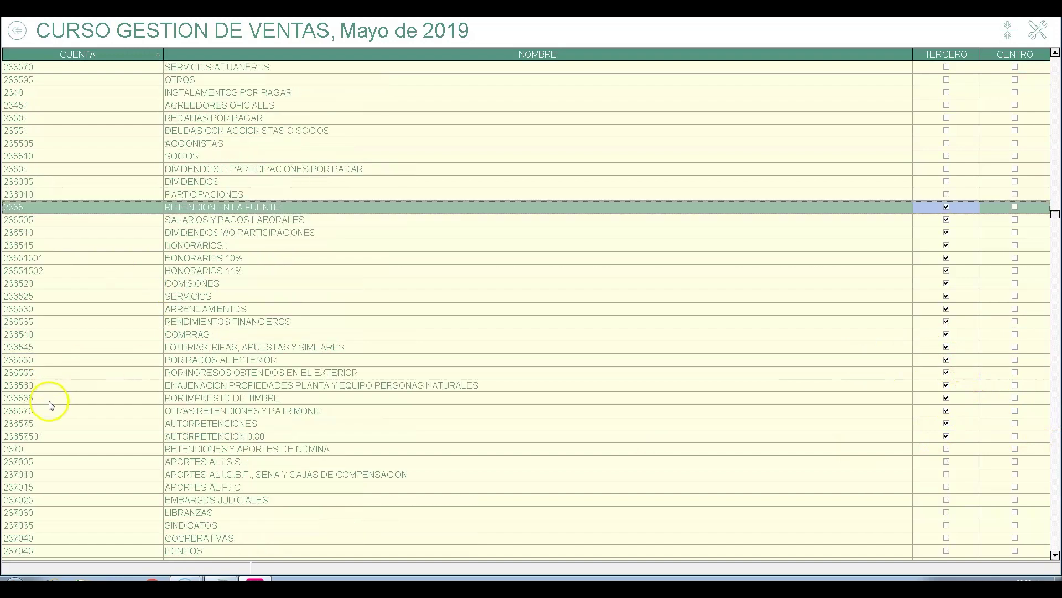
{"action": "scroll", "coordinate": [76, 413], "scroll_direction": "down", "scroll_amount": 4}
{"action": "scroll", "coordinate": [83, 426], "scroll_direction": "down", "scroll_amount": 4}
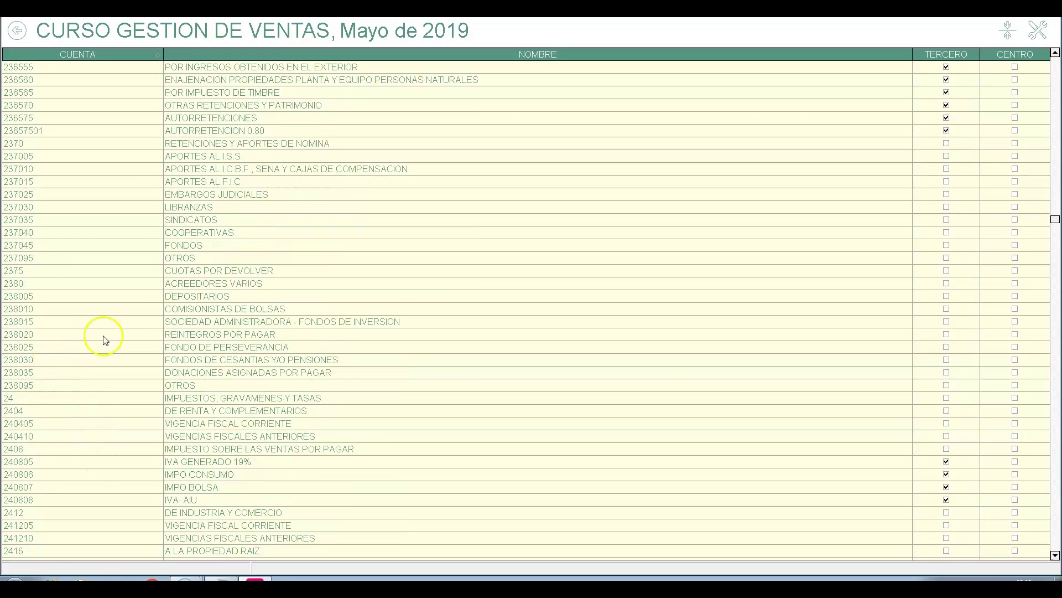
{"action": "scroll", "coordinate": [47, 252], "scroll_direction": "up", "scroll_amount": 3}
{"action": "left_click", "coordinate": [65, 237]}
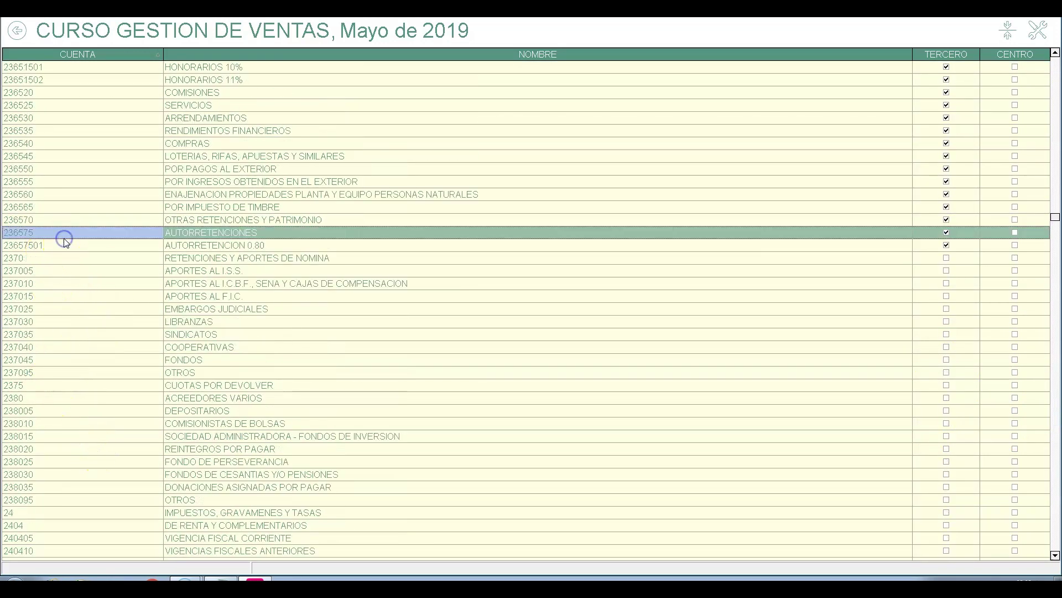
{"action": "left_click", "coordinate": [107, 315]}
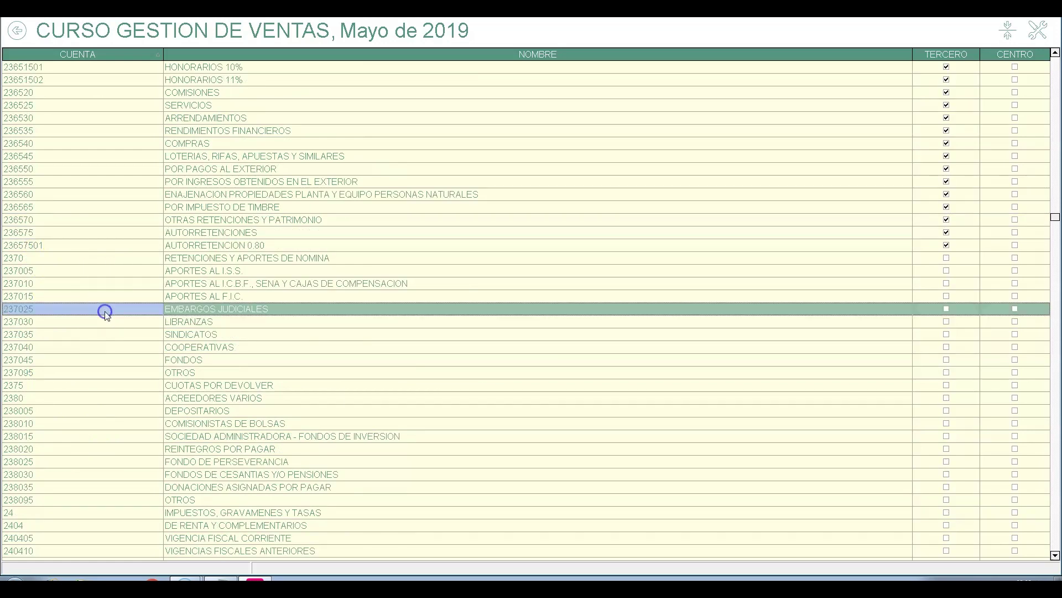
{"action": "scroll", "coordinate": [814, 328], "scroll_direction": "up", "scroll_amount": 5}
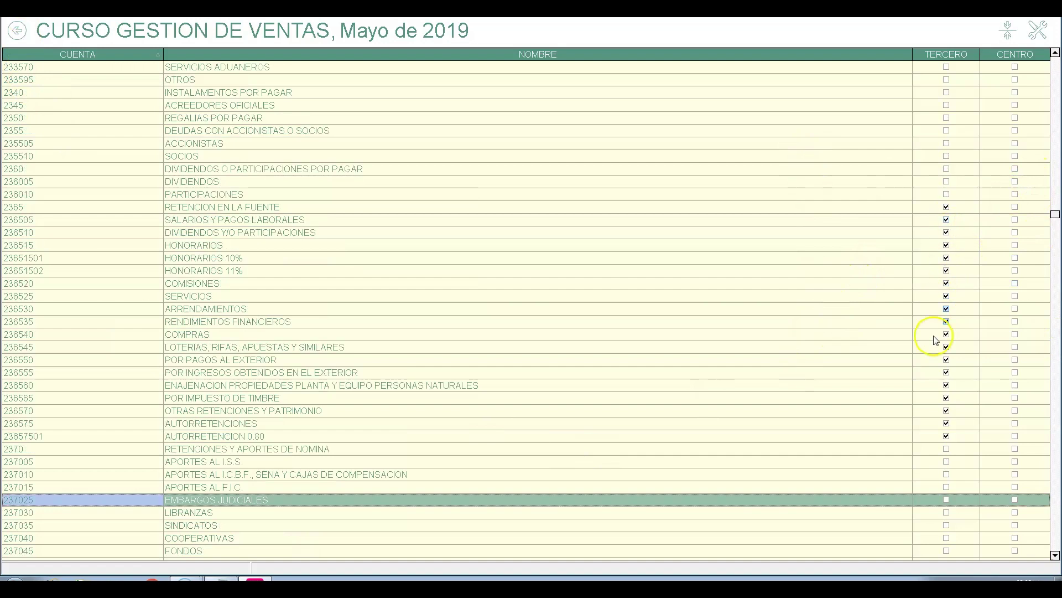
Close the Cartilla de Codificación Contable, leave Contabilidad and open the Utilitarios options.
{"action": "left_click", "coordinate": [16, 30]}
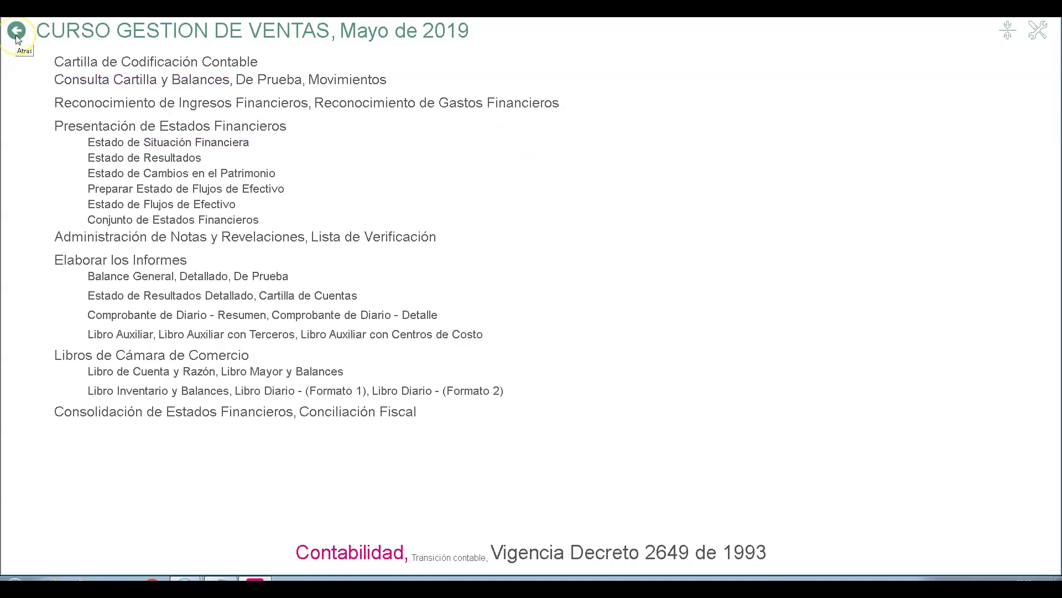
{"action": "left_click", "coordinate": [44, 29]}
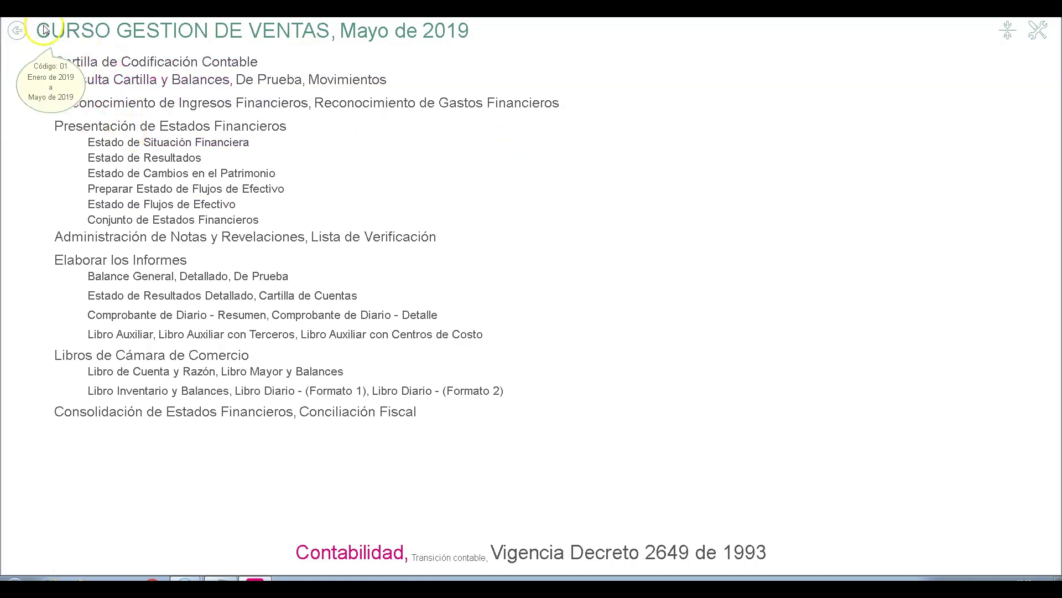
{"action": "left_click", "coordinate": [16, 32]}
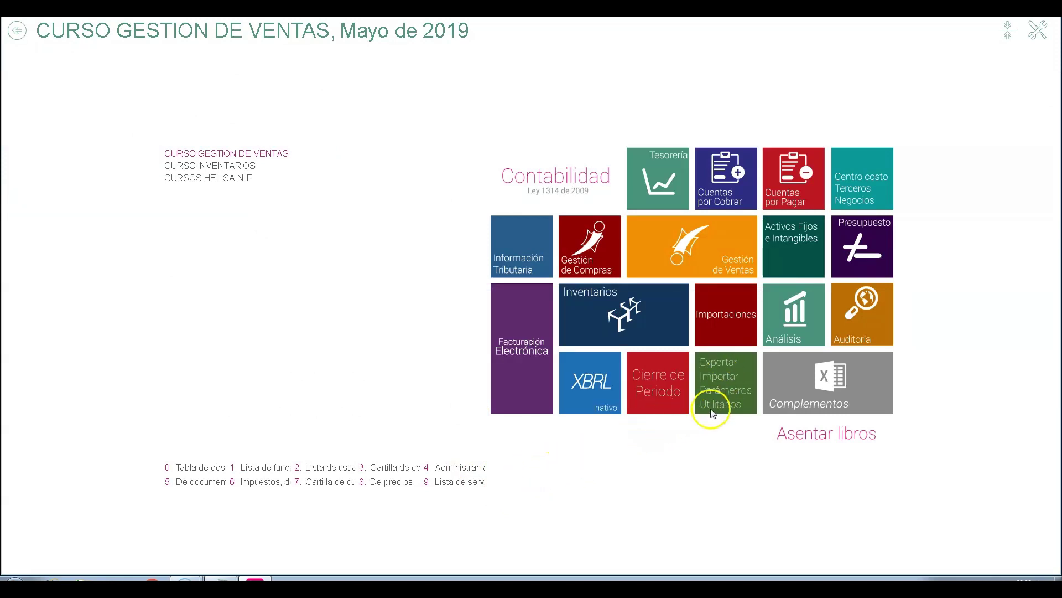
{"action": "left_click", "coordinate": [728, 390]}
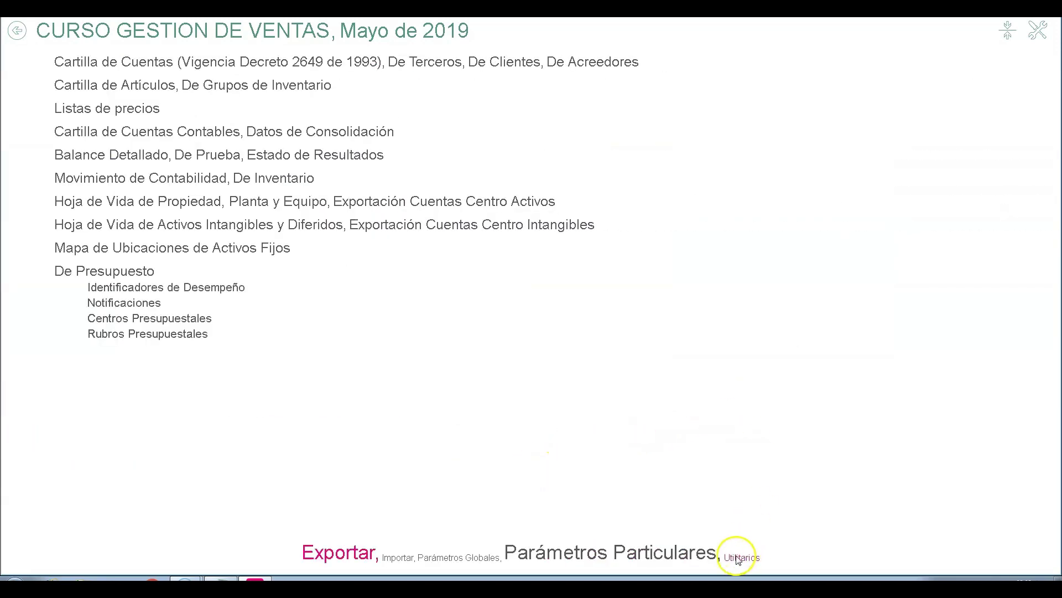
{"action": "left_click", "coordinate": [18, 31]}
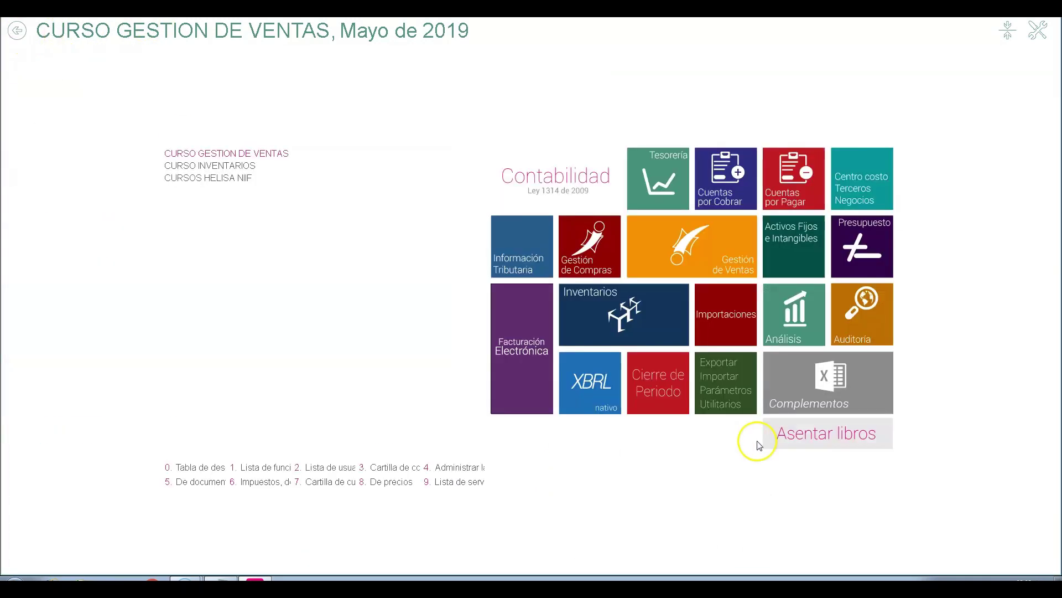
{"action": "left_click", "coordinate": [729, 391]}
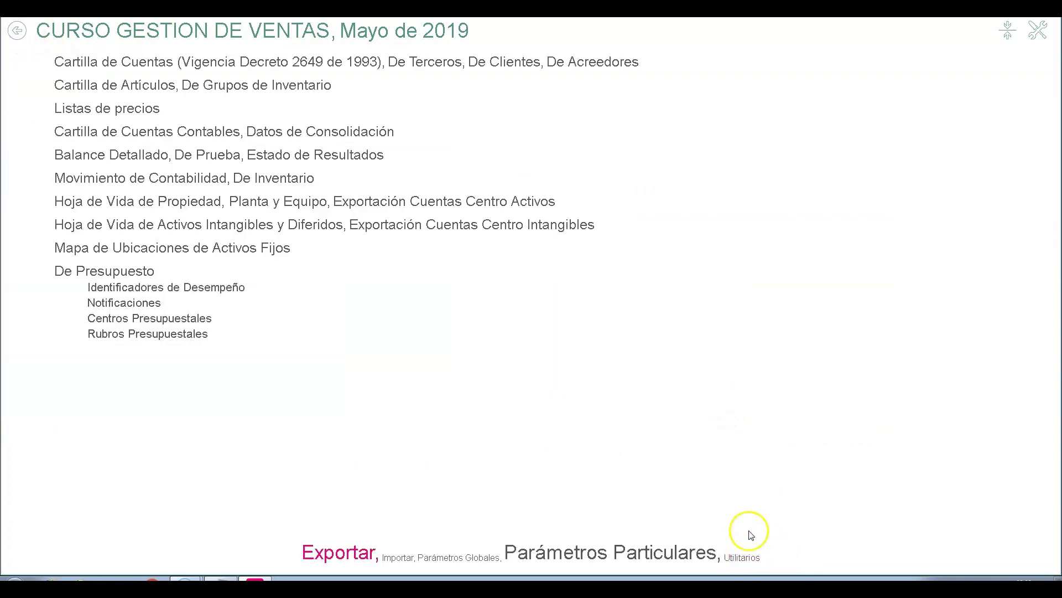
{"action": "left_click", "coordinate": [742, 557]}
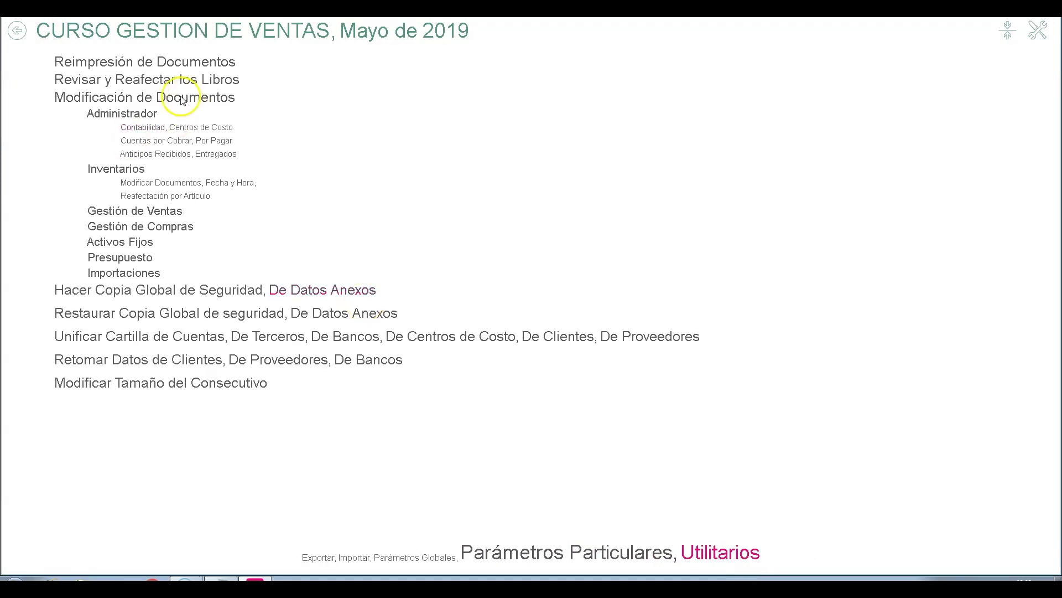
Make a Copia Global de Seguridad of Información general de la empresa and CURSO GESTION DE VENTAS, and return to Utilitarios.
{"action": "left_click", "coordinate": [227, 287]}
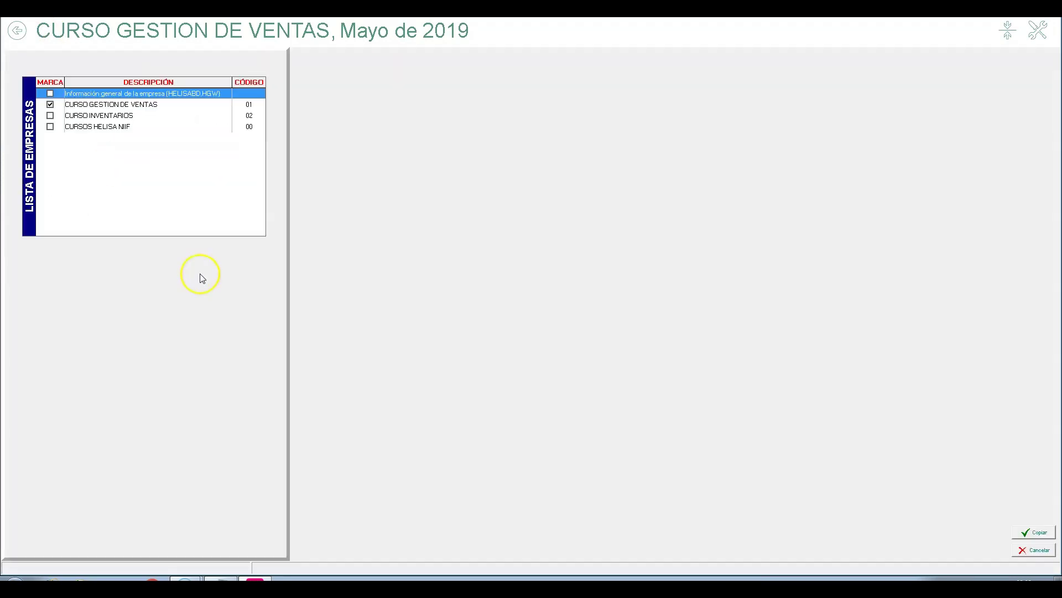
{"action": "left_click", "coordinate": [18, 31]}
{"action": "left_click", "coordinate": [114, 290]}
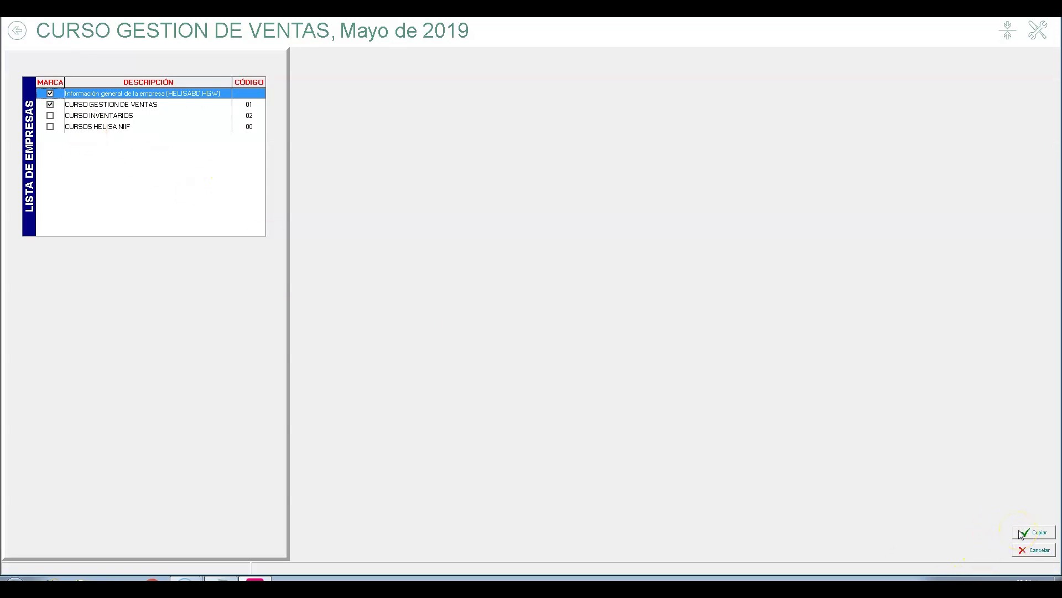
{"action": "left_click", "coordinate": [1021, 533]}
{"action": "left_click", "coordinate": [543, 406]}
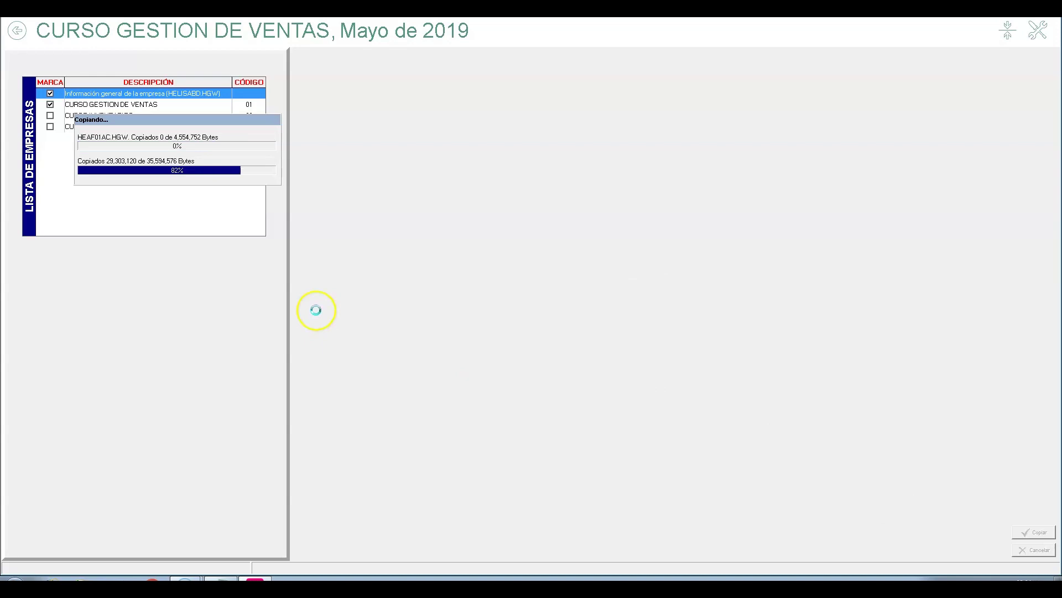
{"action": "left_click", "coordinate": [12, 31]}
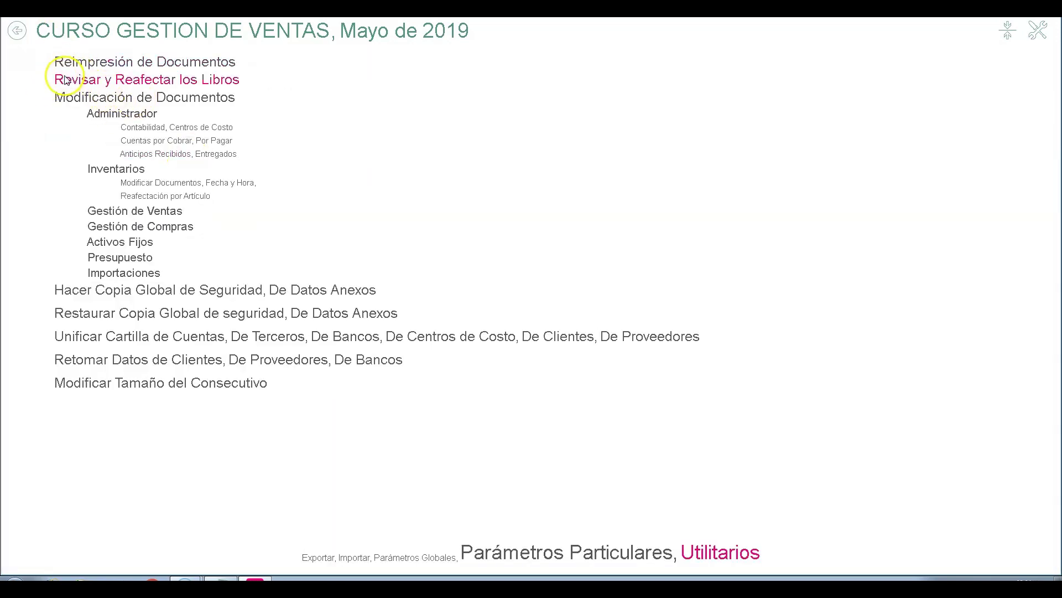
Run Reafectar los libros and Revisar los libros for Contabilidad and Terceros e impuestos, covering Enero through Mayo.
{"action": "left_click", "coordinate": [15, 33]}
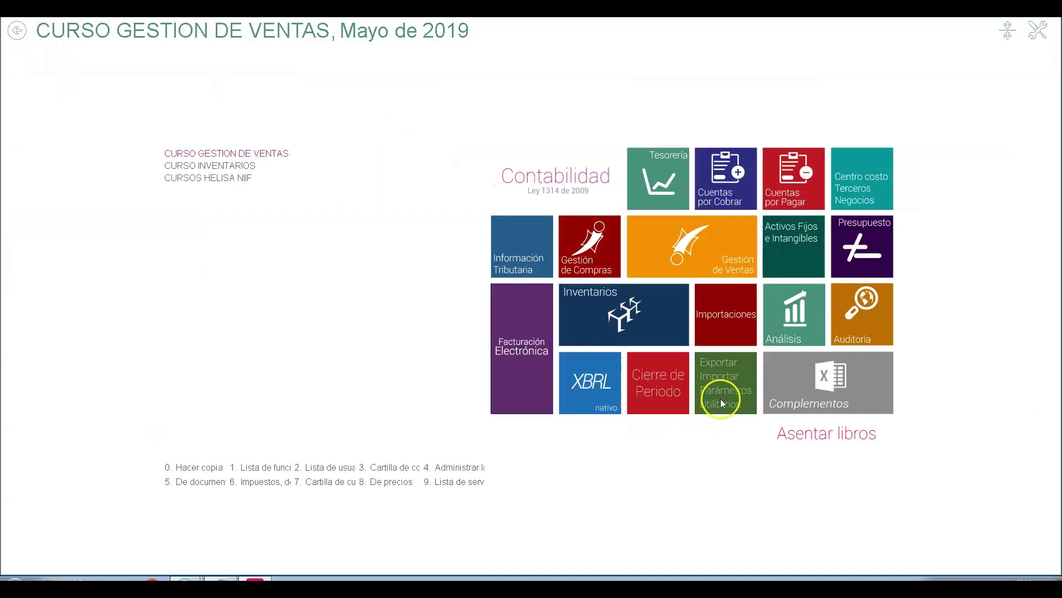
{"action": "left_click", "coordinate": [727, 385]}
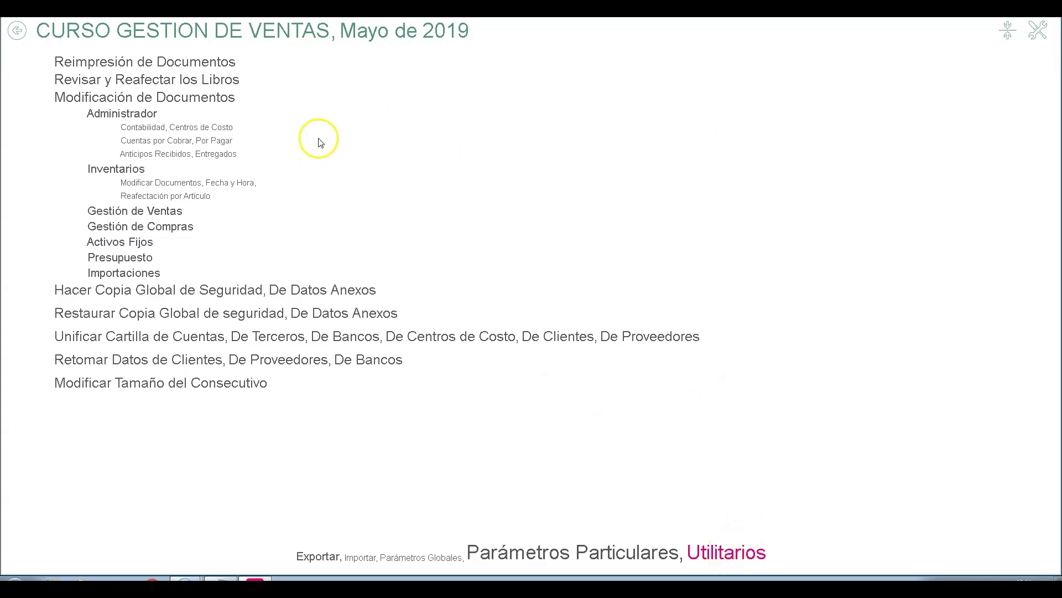
{"action": "left_click", "coordinate": [108, 82]}
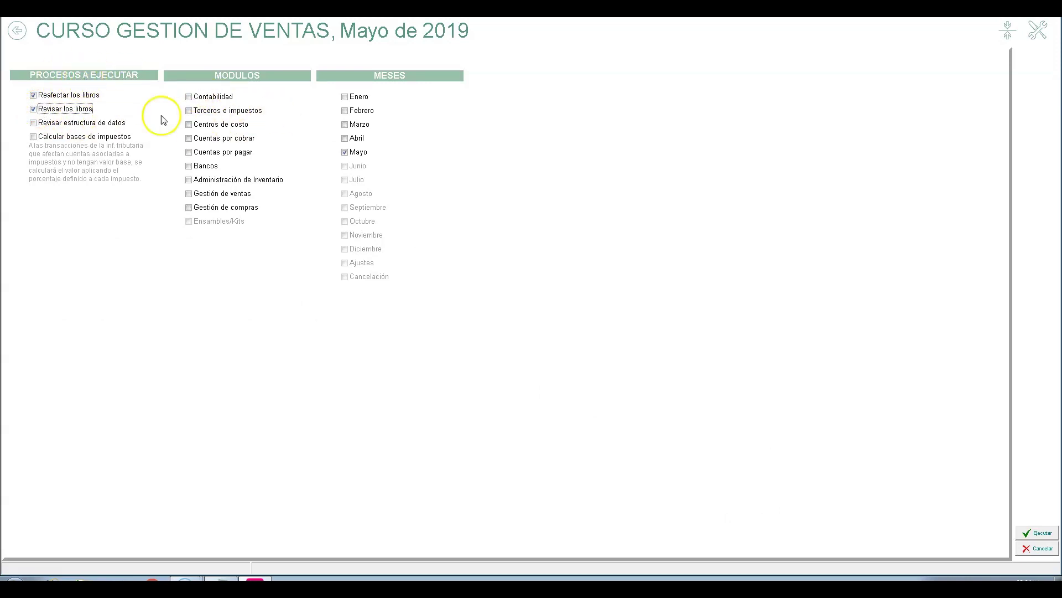
{"action": "left_click", "coordinate": [201, 100]}
{"action": "left_click", "coordinate": [202, 110]}
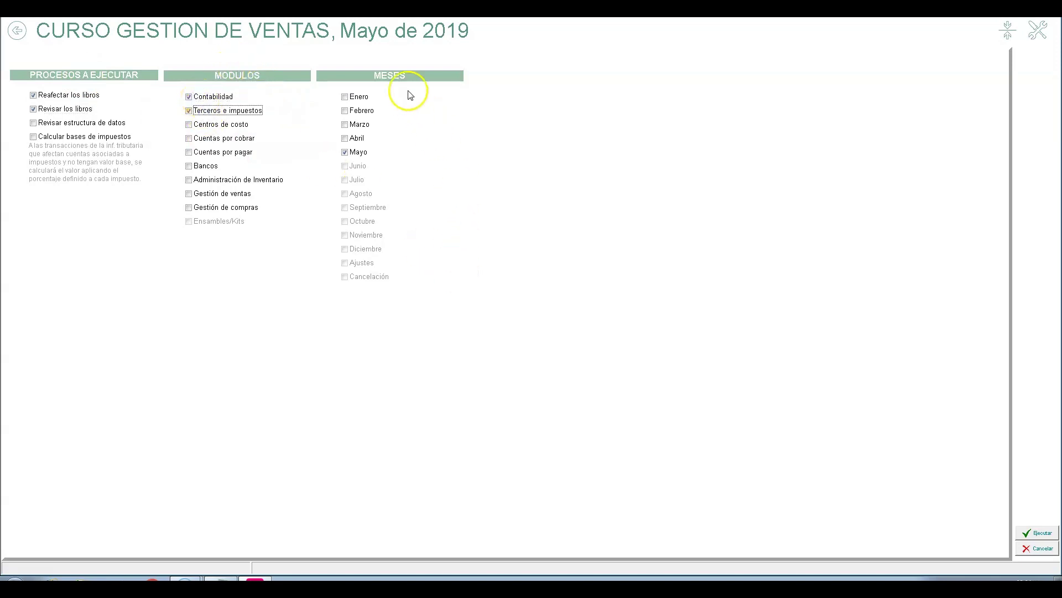
{"action": "right_click", "coordinate": [382, 102]}
{"action": "left_click", "coordinate": [443, 121]}
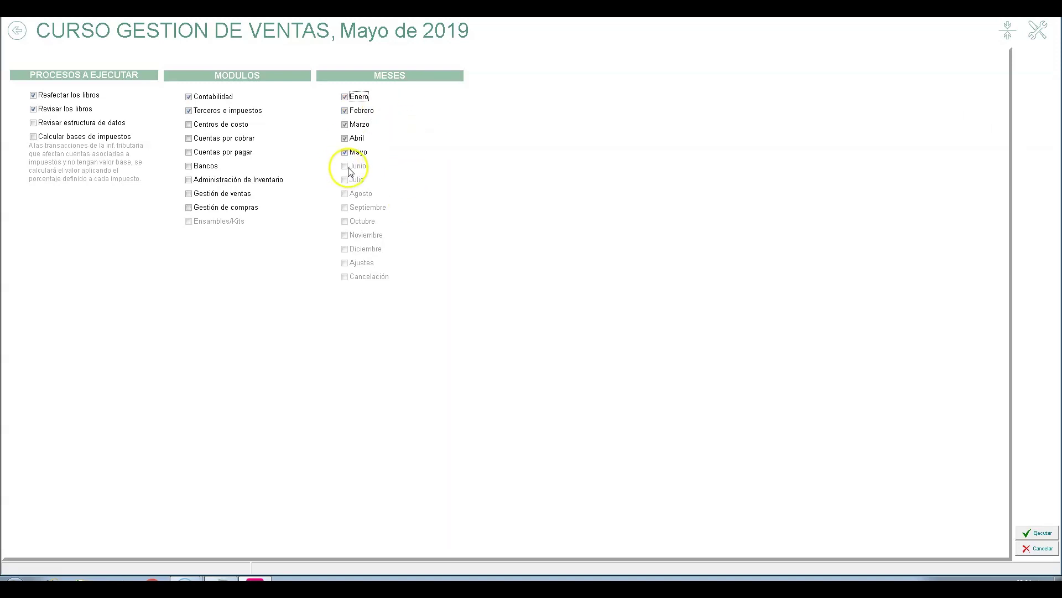
{"action": "left_click", "coordinate": [1037, 533]}
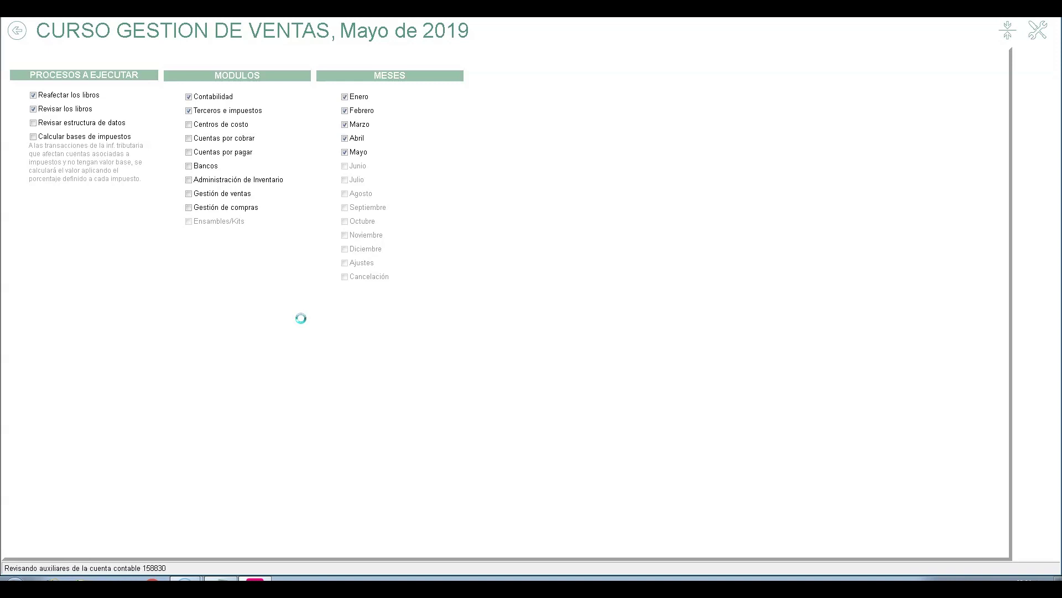
{"action": "left_click", "coordinate": [324, 386]}
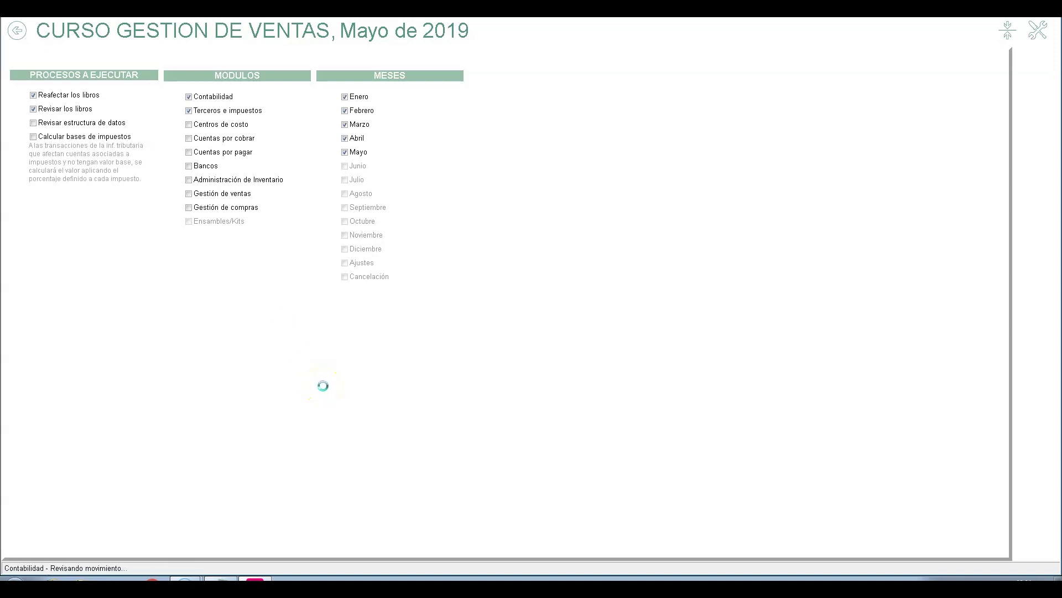
{"action": "left_click", "coordinate": [17, 31]}
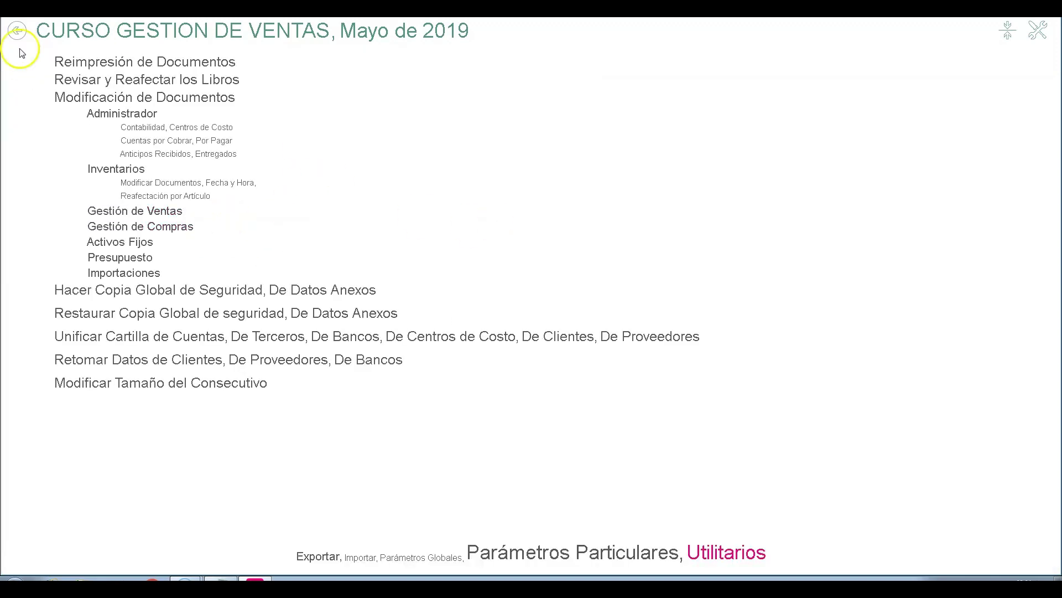
Open Impuestos, Descuentos y Valores from the Parámetros Particulares.
{"action": "left_click", "coordinate": [16, 32]}
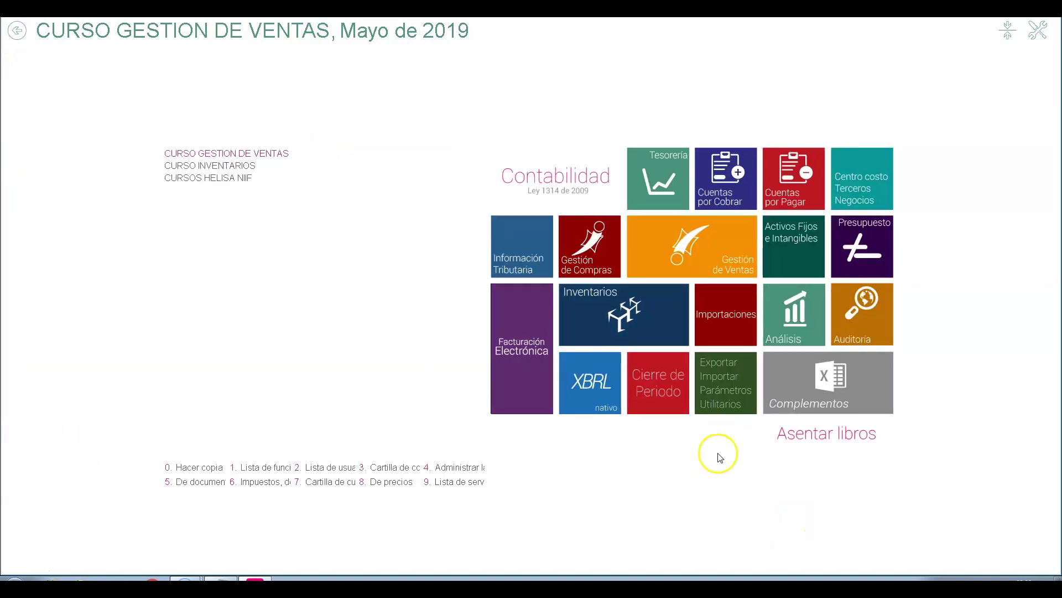
{"action": "left_click", "coordinate": [735, 396]}
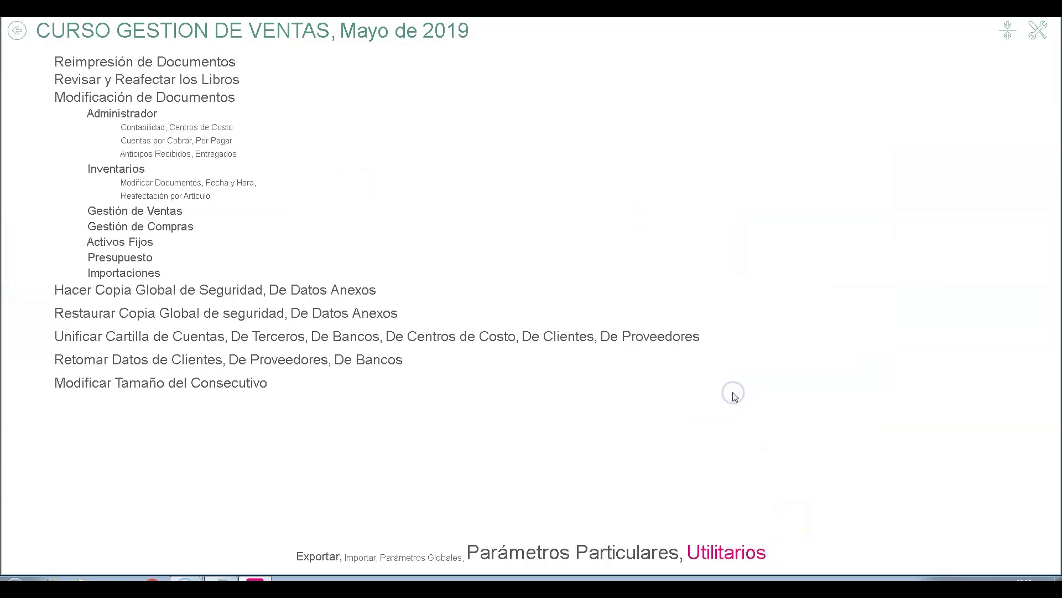
{"action": "left_click", "coordinate": [612, 557]}
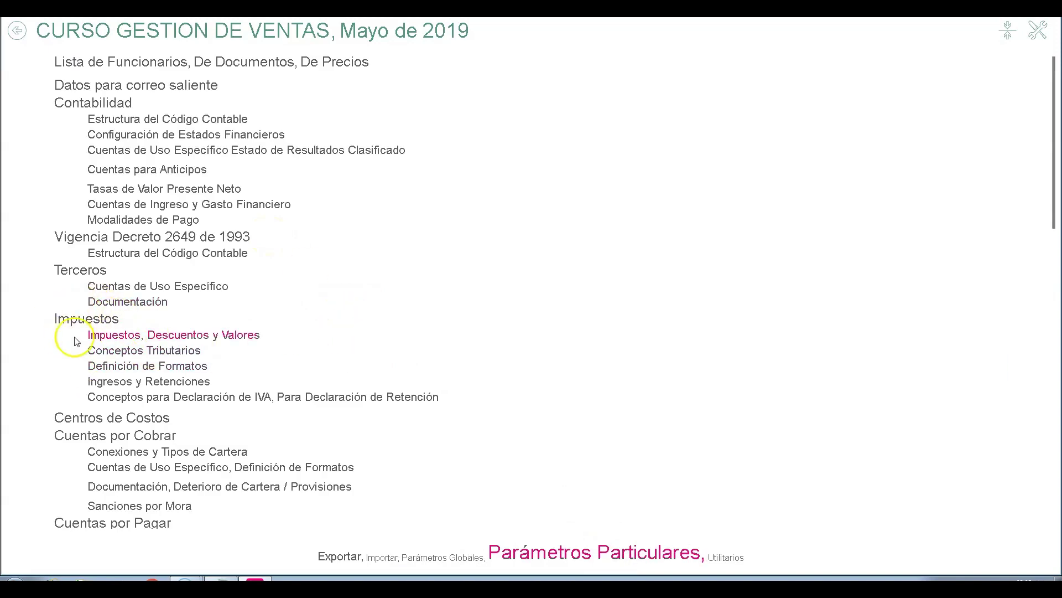
{"action": "left_click", "coordinate": [133, 335]}
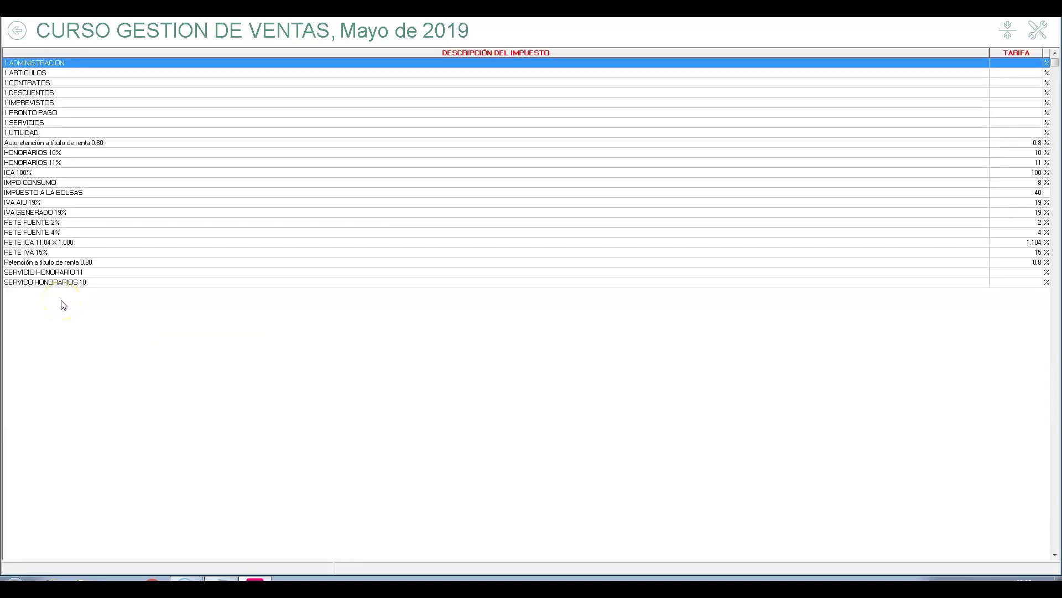
Review the configured taxes: the HONORARIOS, IVA GENERADO, RETE FUENTE, RETE ICA, RETE IVA and SERVICIO HONORARIOS entries.
{"action": "left_click", "coordinate": [68, 155]}
{"action": "left_click", "coordinate": [205, 161]}
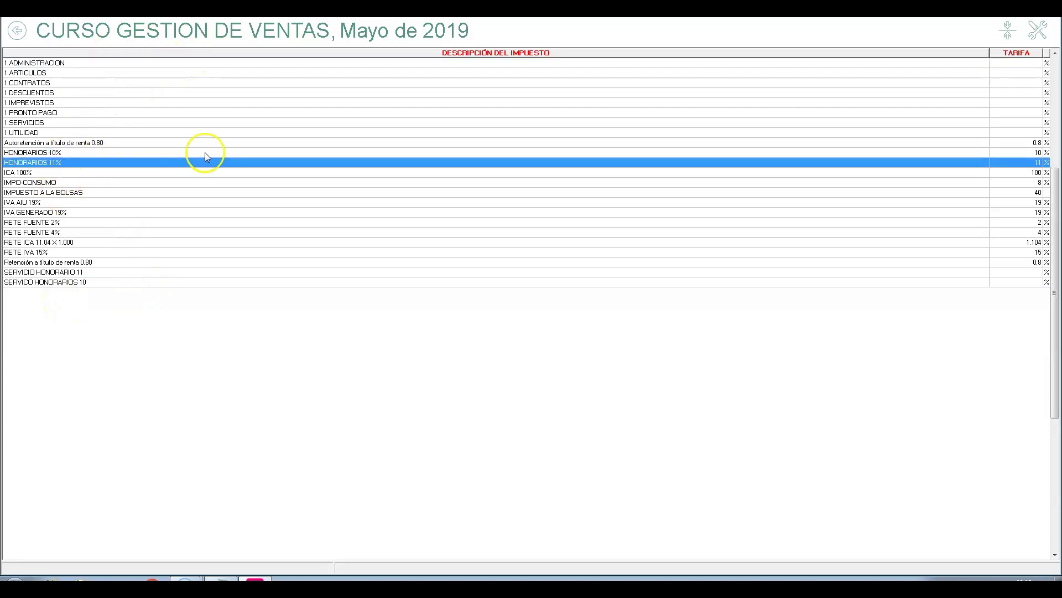
{"action": "left_click", "coordinate": [52, 215]}
{"action": "left_click", "coordinate": [87, 223]}
{"action": "left_click", "coordinate": [80, 232]}
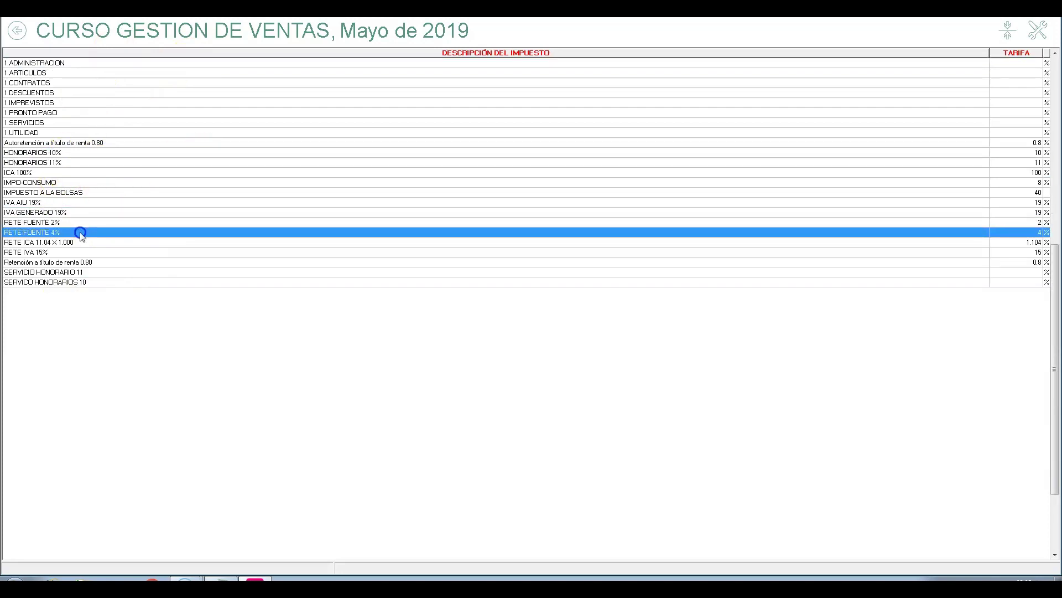
{"action": "left_click", "coordinate": [79, 244]}
{"action": "left_click", "coordinate": [95, 281]}
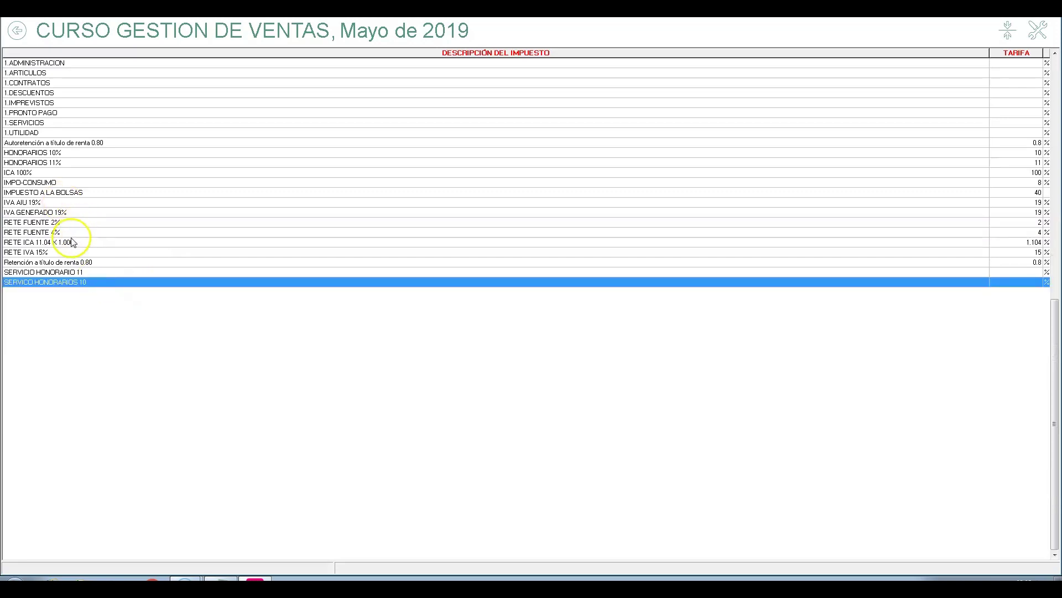
{"action": "left_click", "coordinate": [67, 253]}
{"action": "left_click", "coordinate": [71, 242]}
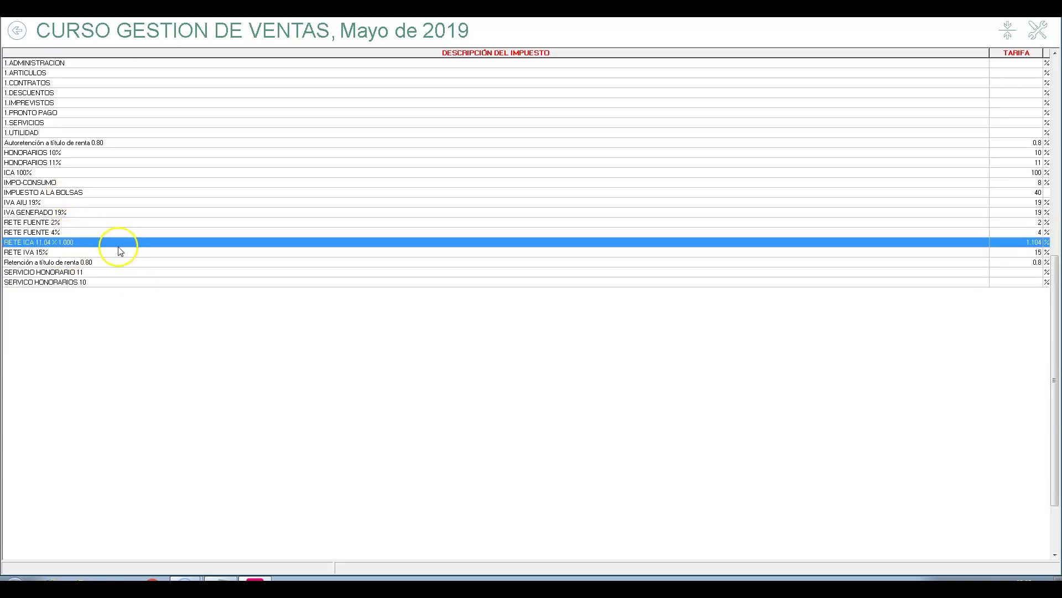
{"action": "left_click", "coordinate": [71, 273]}
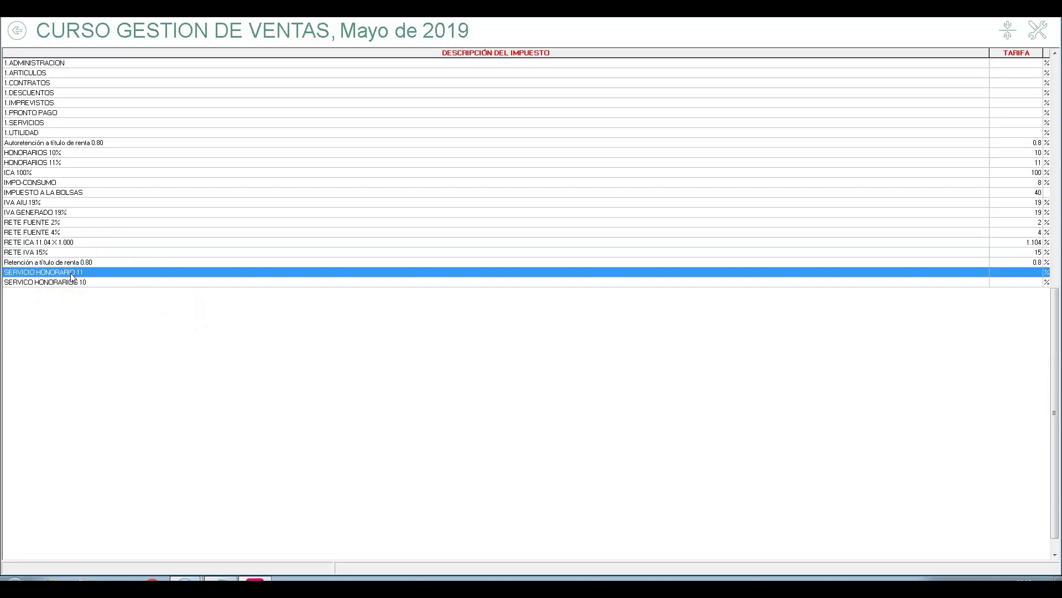
{"action": "right_click", "coordinate": [72, 276]}
{"action": "left_click", "coordinate": [104, 290]}
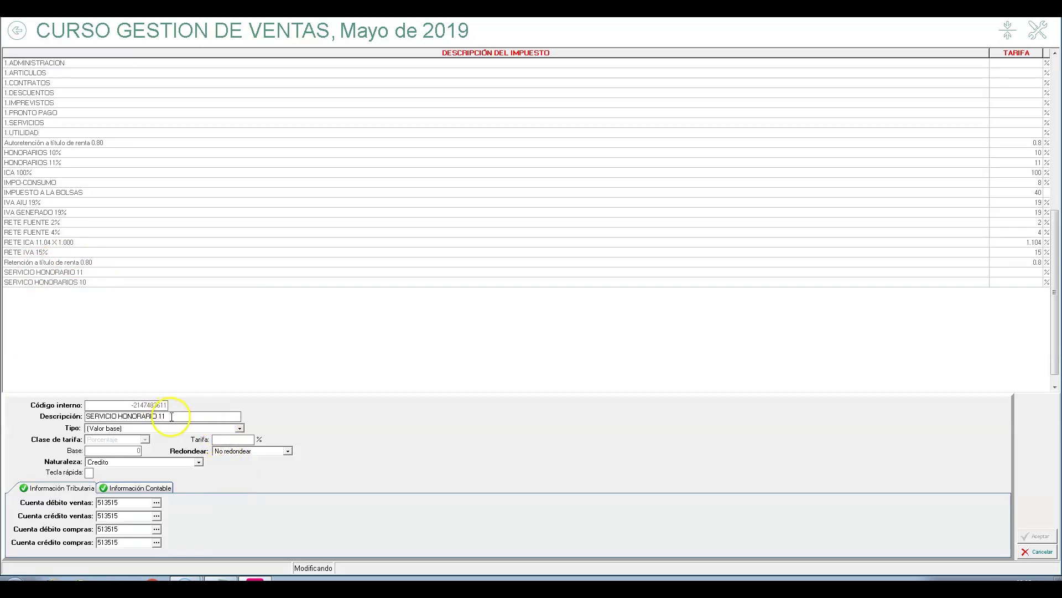
{"action": "left_click", "coordinate": [1036, 552]}
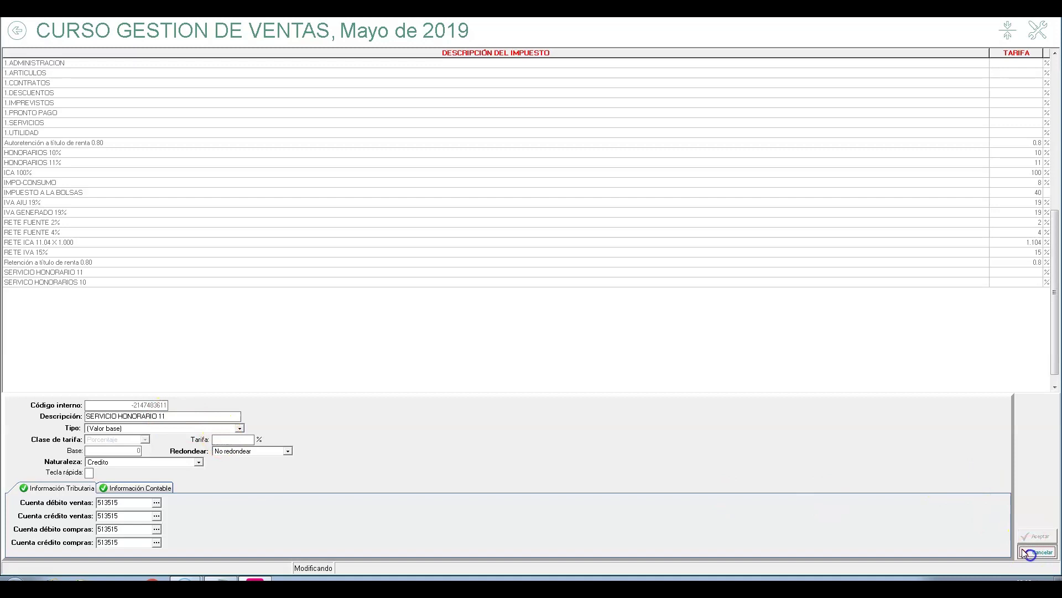
Open the HONORARIOS 11% tax for modification and examine its type, tariff class, base and rate.
{"action": "left_click", "coordinate": [41, 162]}
{"action": "right_click", "coordinate": [58, 161]}
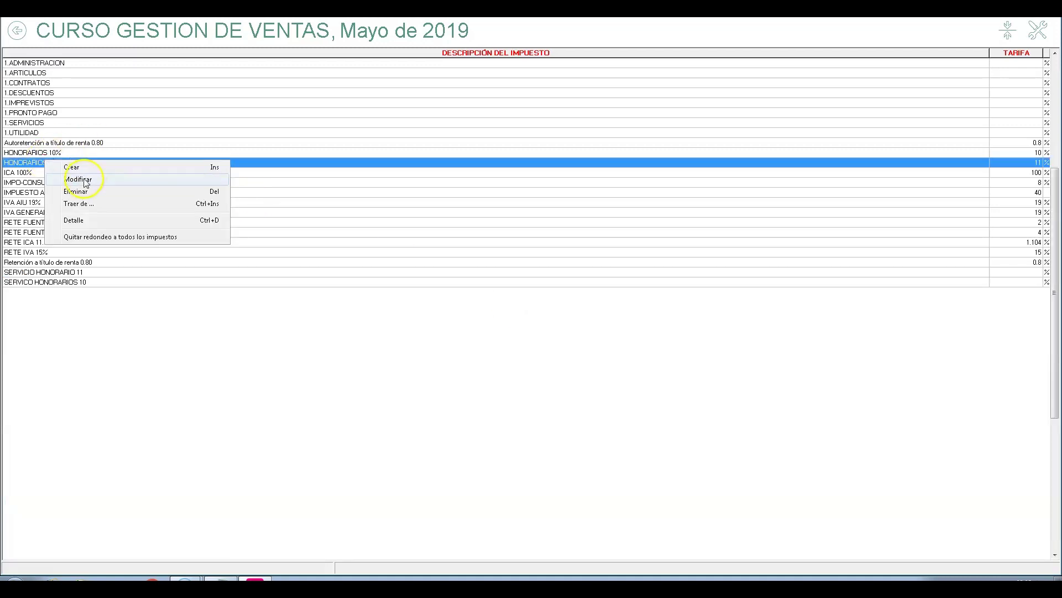
{"action": "left_click", "coordinate": [83, 181]}
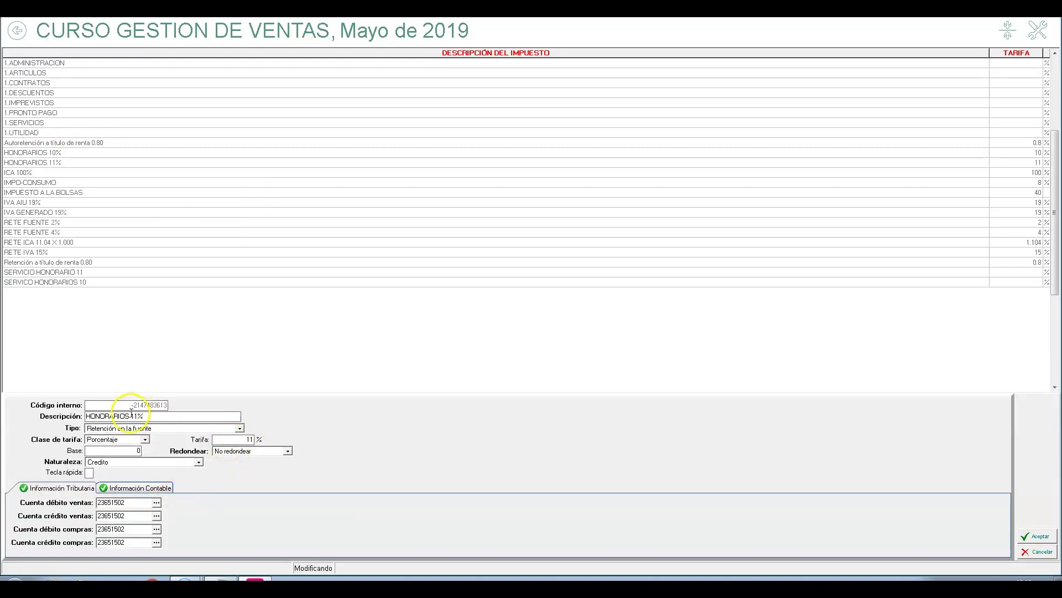
{"action": "left_click", "coordinate": [239, 431]}
{"action": "left_click", "coordinate": [131, 436]}
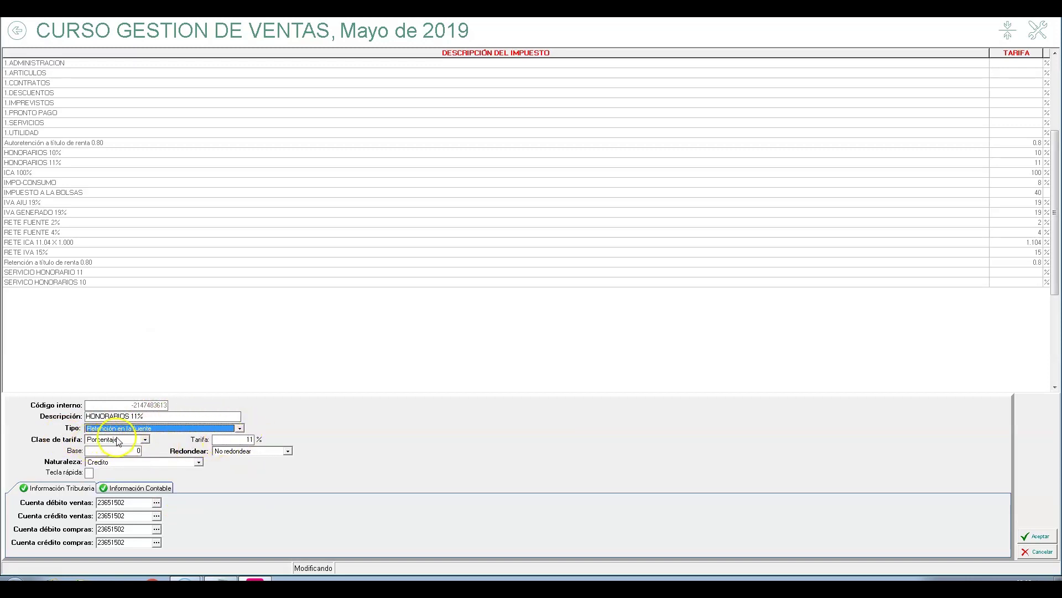
{"action": "left_click", "coordinate": [117, 439]}
{"action": "left_click", "coordinate": [107, 449]}
{"action": "left_click", "coordinate": [227, 439]}
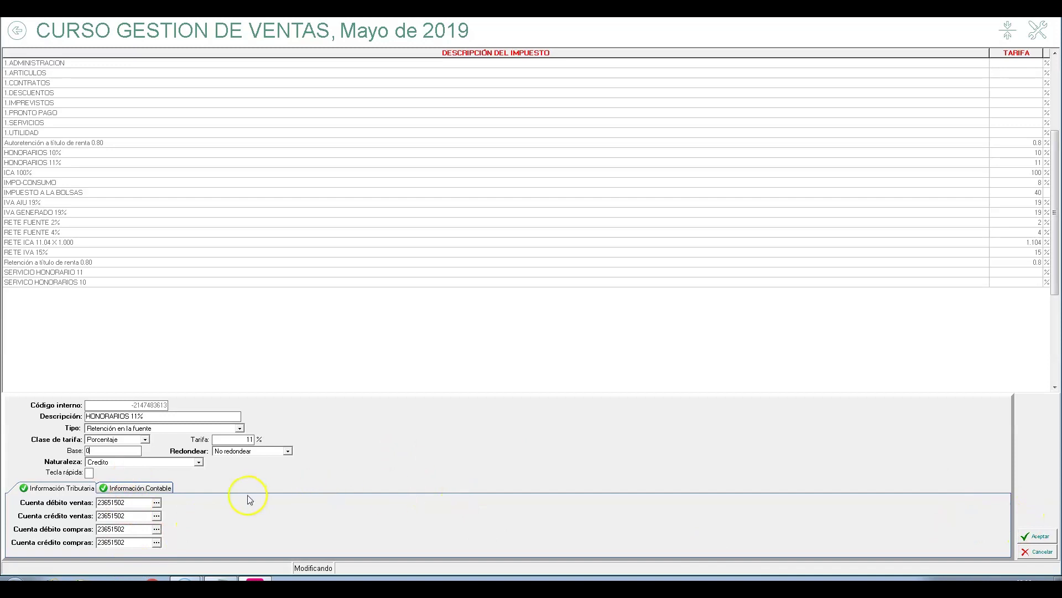
Choose 23651502 HONORARIOS 11% as the Cuenta débito ventas of the HONORARIOS 11% tax and save the entry.
{"action": "left_click", "coordinate": [157, 503]}
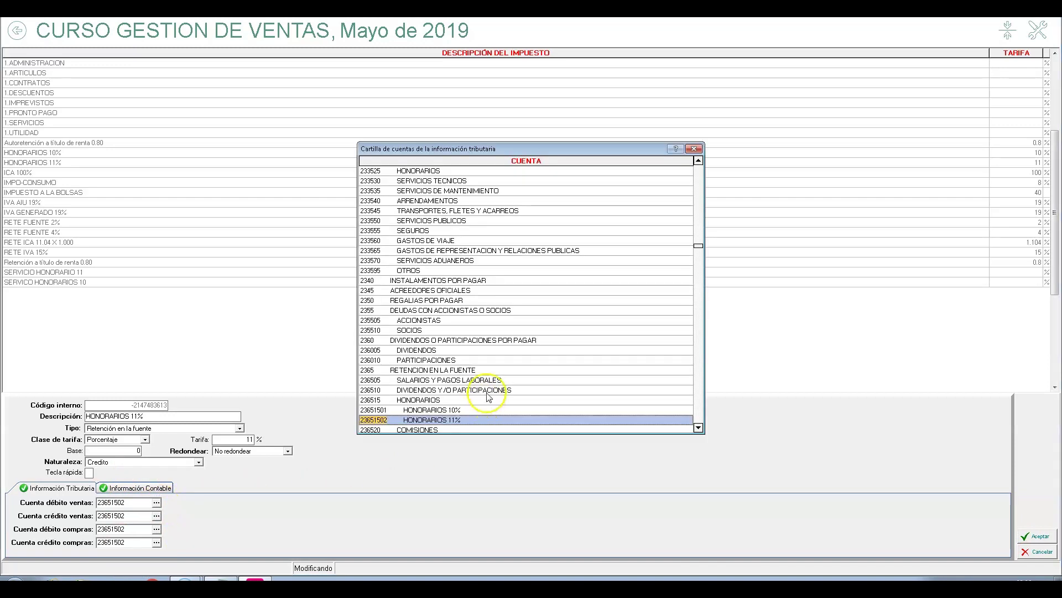
{"action": "scroll", "coordinate": [487, 398], "scroll_direction": "down", "scroll_amount": 2}
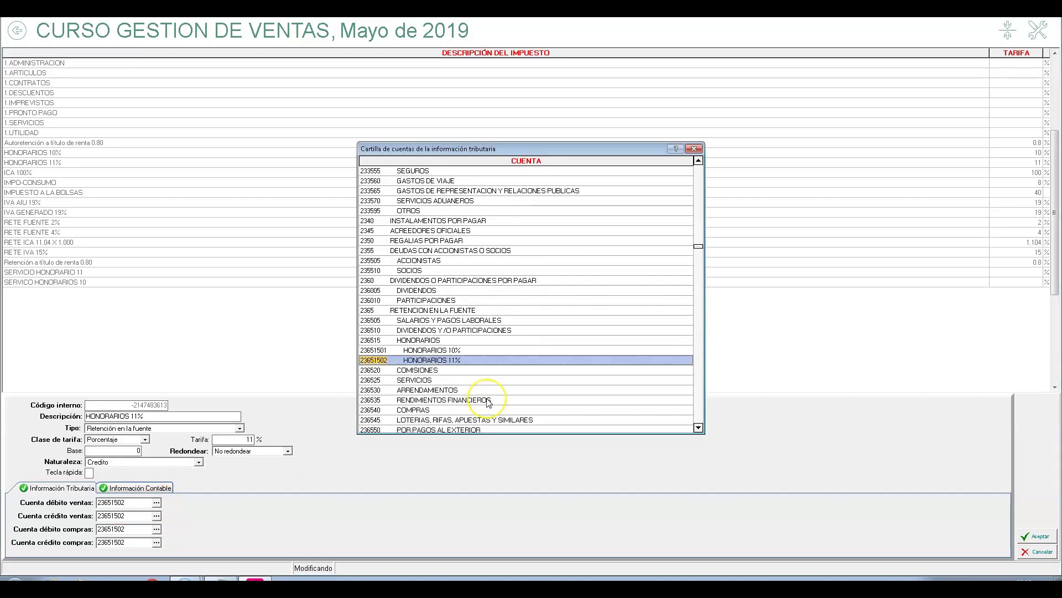
{"action": "double_click", "coordinate": [442, 362]}
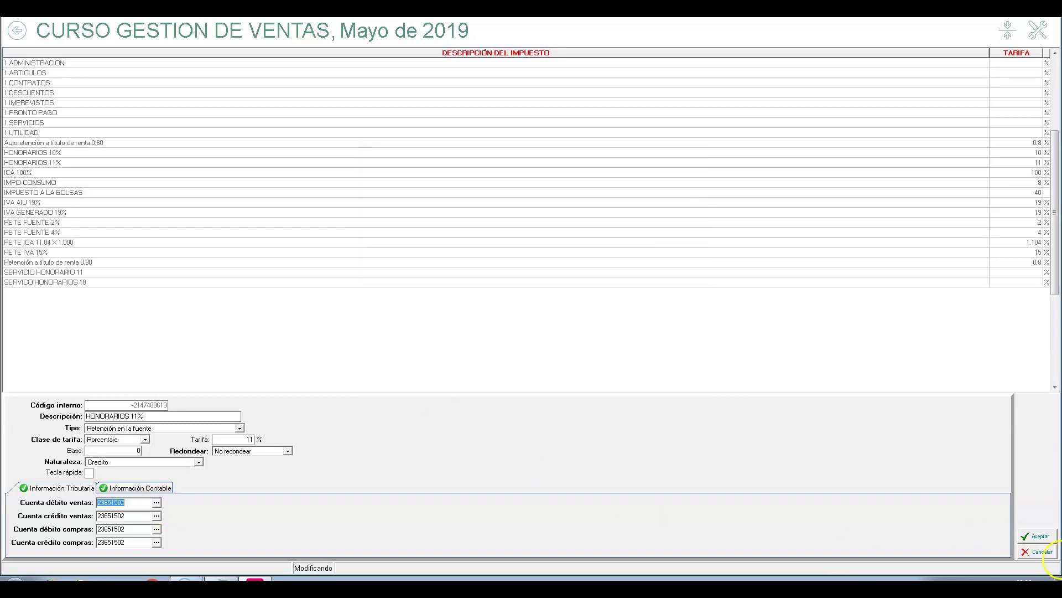
{"action": "left_click", "coordinate": [1036, 536]}
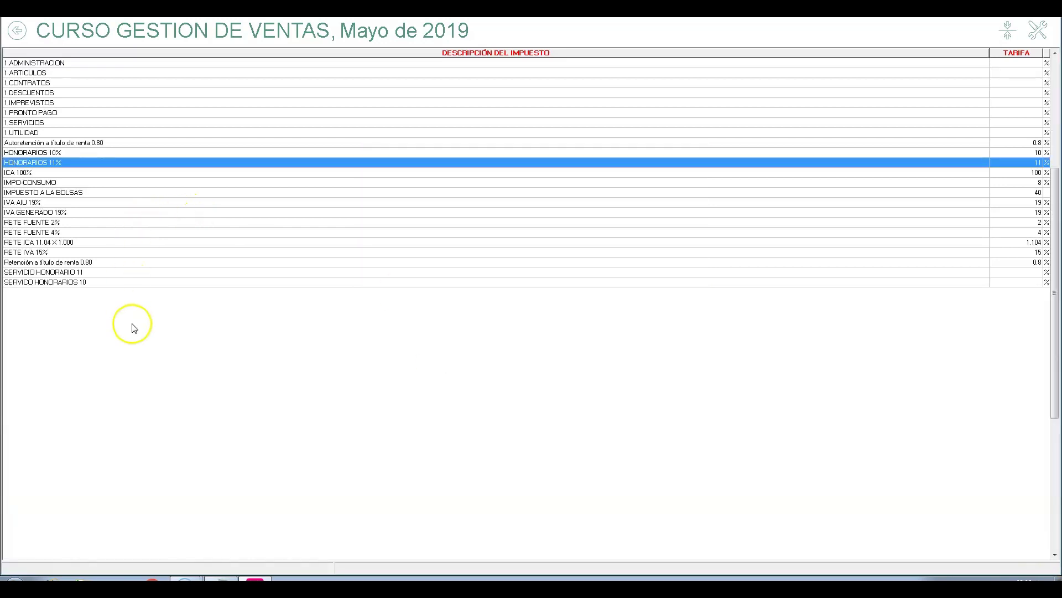
Examine the SERVICIO HONORARIO 11 definition with its type and accounts, and leave it without saving.
{"action": "left_click", "coordinate": [149, 205]}
{"action": "left_click", "coordinate": [72, 162]}
{"action": "left_click", "coordinate": [68, 154]}
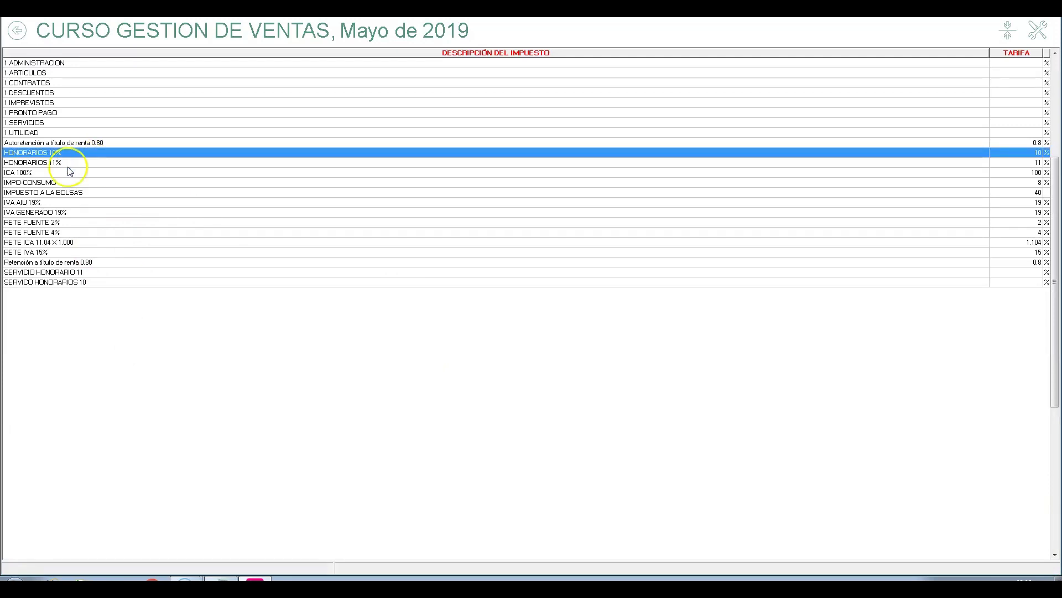
{"action": "left_click", "coordinate": [65, 280]}
{"action": "left_click", "coordinate": [71, 272]}
{"action": "left_click", "coordinate": [60, 283]}
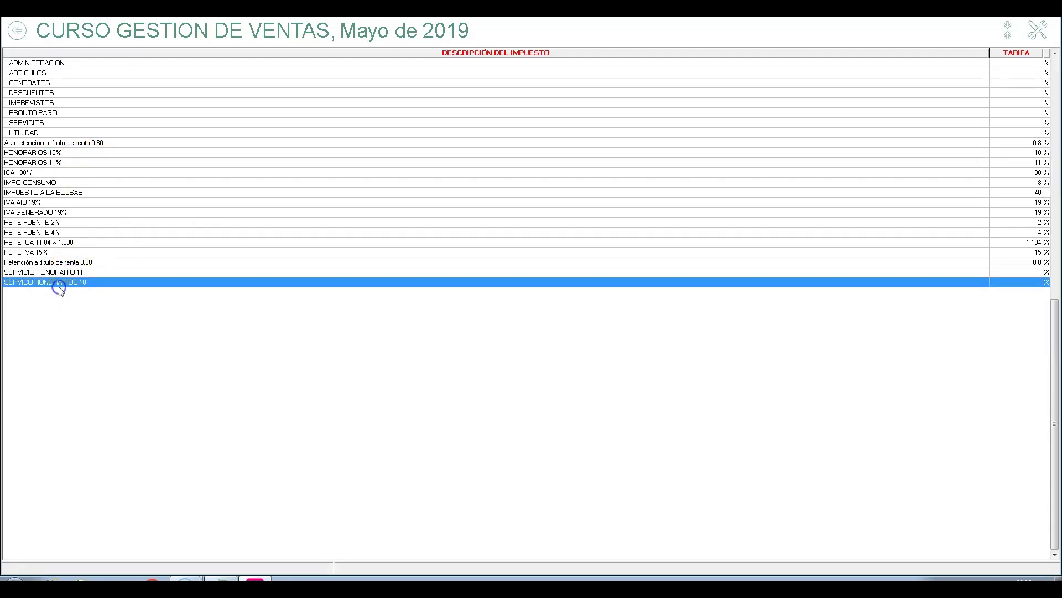
{"action": "right_click", "coordinate": [73, 278]}
{"action": "left_click", "coordinate": [105, 291]}
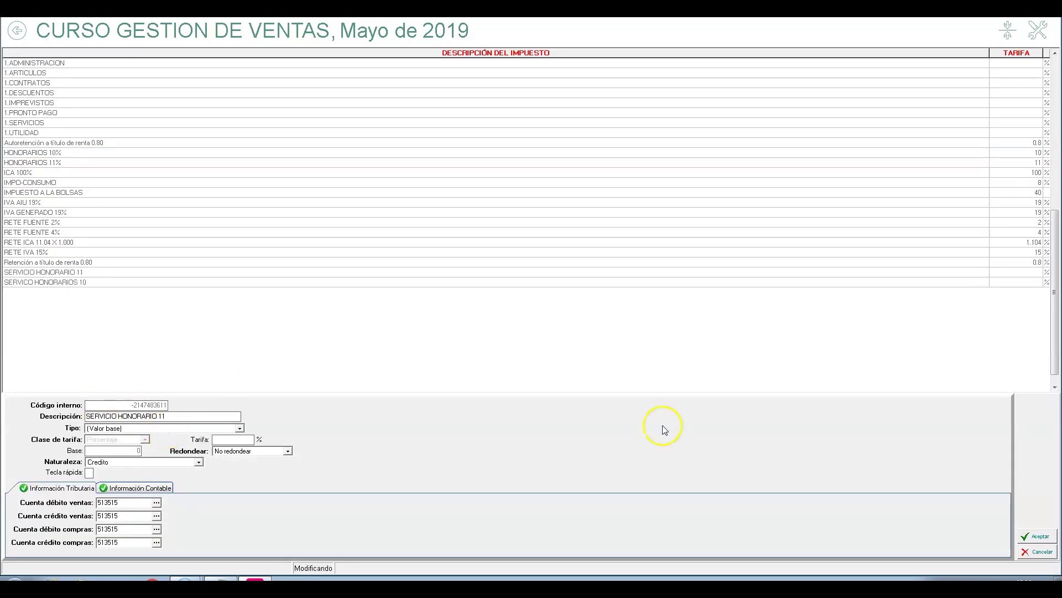
{"action": "left_click", "coordinate": [1038, 551]}
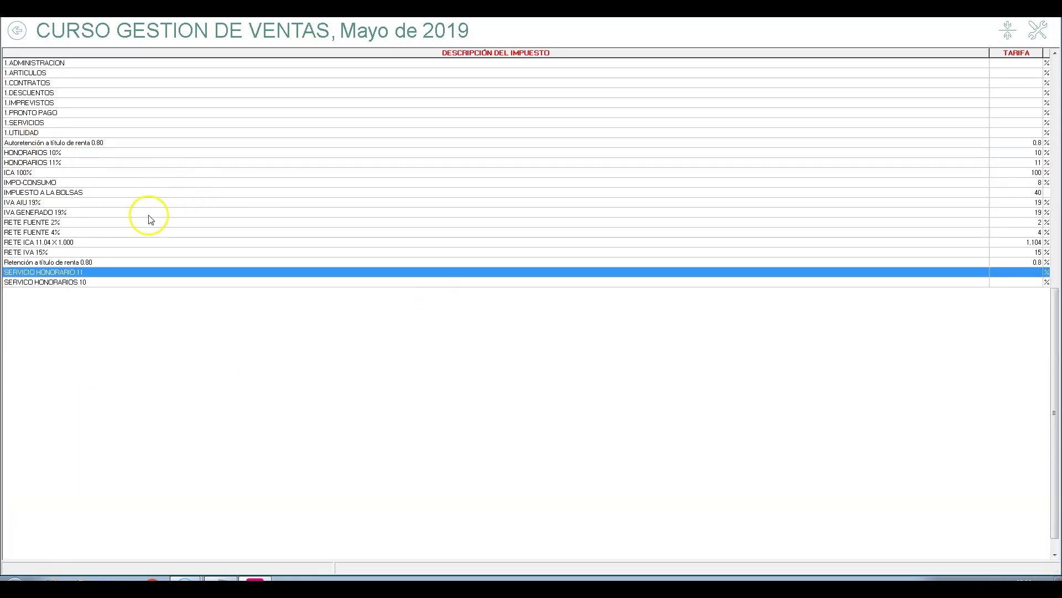
Open the HONORARIOS 10% tax for modification, check its rate and sales debit account, and accept the entry.
{"action": "scroll", "coordinate": [50, 218], "scroll_direction": "up", "scroll_amount": 3}
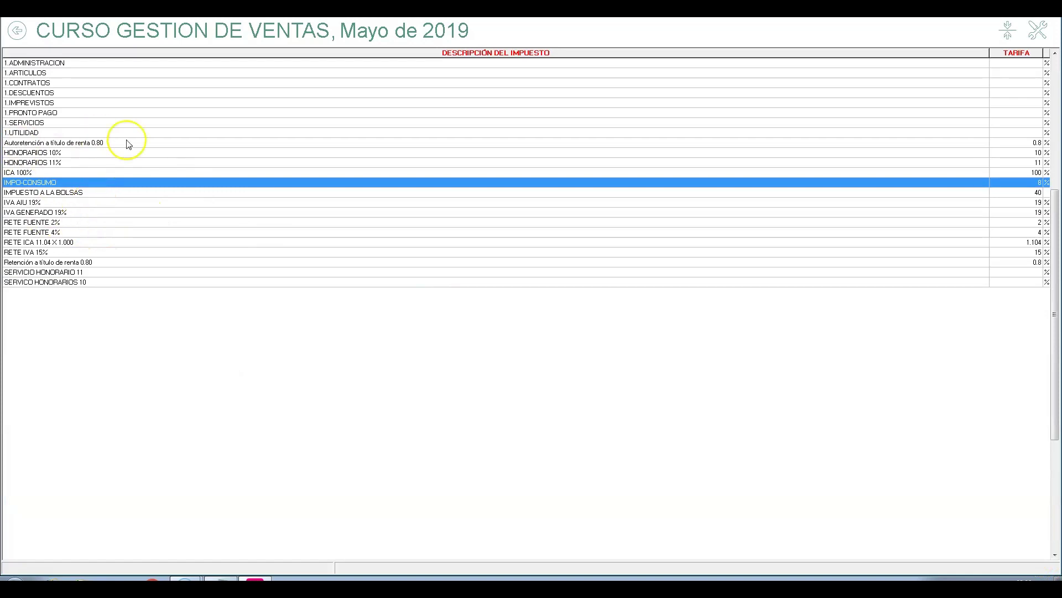
{"action": "left_click", "coordinate": [53, 153]}
{"action": "right_click", "coordinate": [54, 154]}
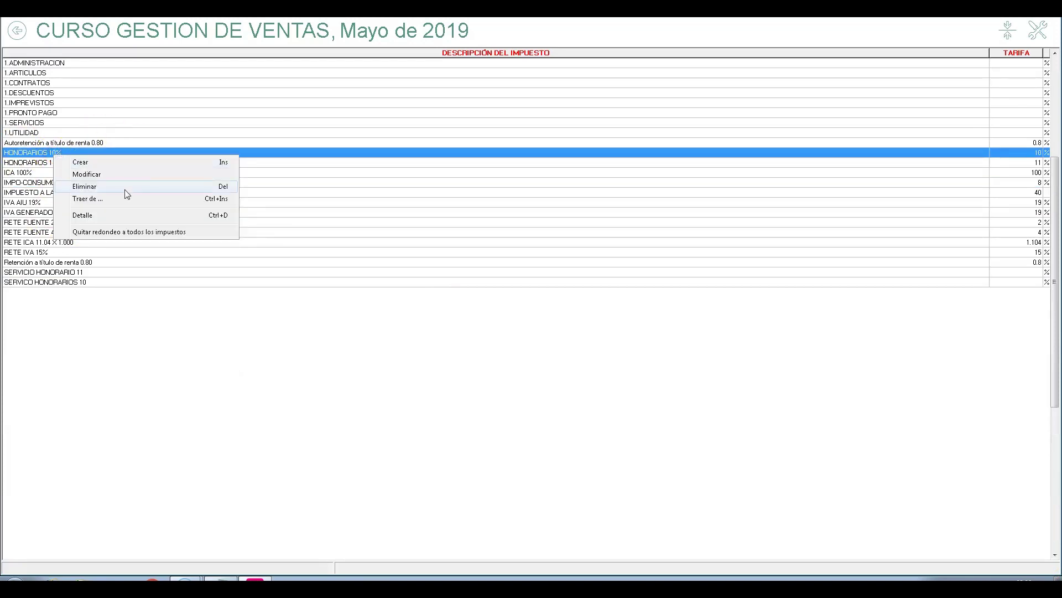
{"action": "left_click", "coordinate": [83, 175]}
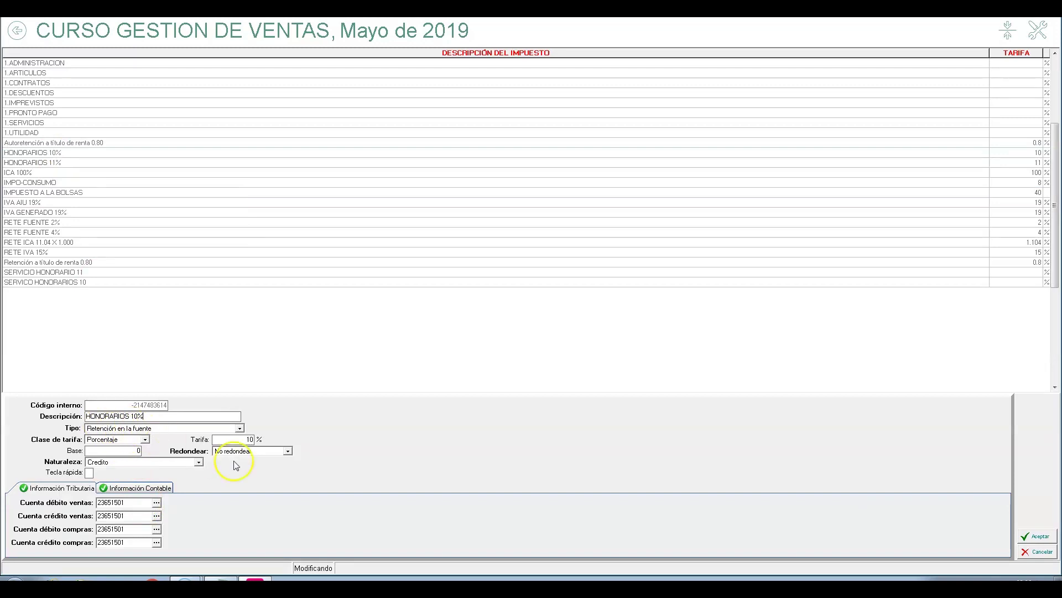
{"action": "left_click", "coordinate": [238, 439]}
{"action": "left_click", "coordinate": [126, 503]}
{"action": "left_click", "coordinate": [1041, 536]}
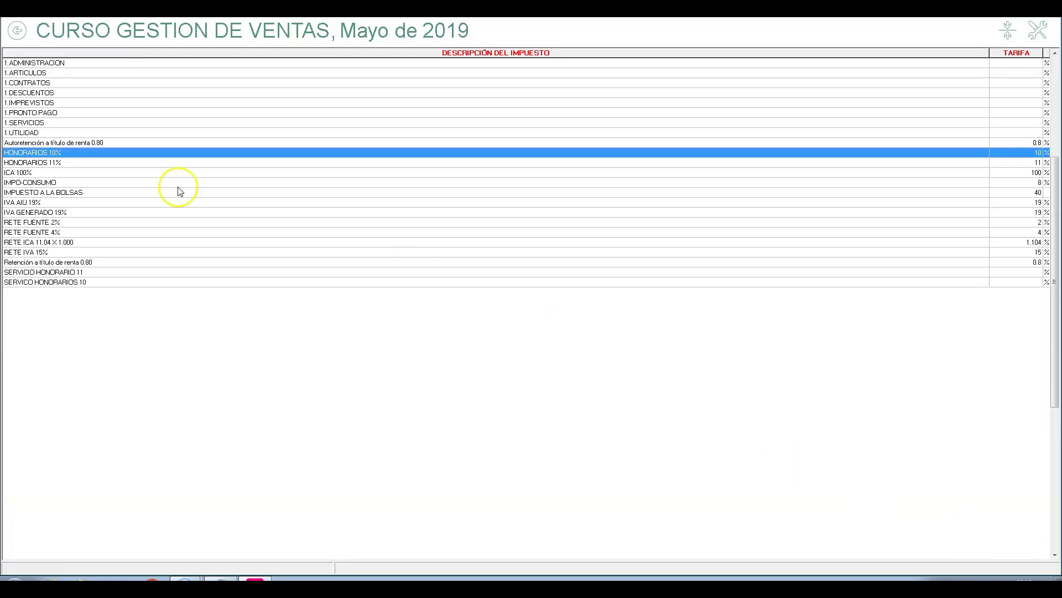
{"action": "left_click", "coordinate": [62, 162]}
{"action": "left_click", "coordinate": [68, 153]}
{"action": "left_click", "coordinate": [114, 164]}
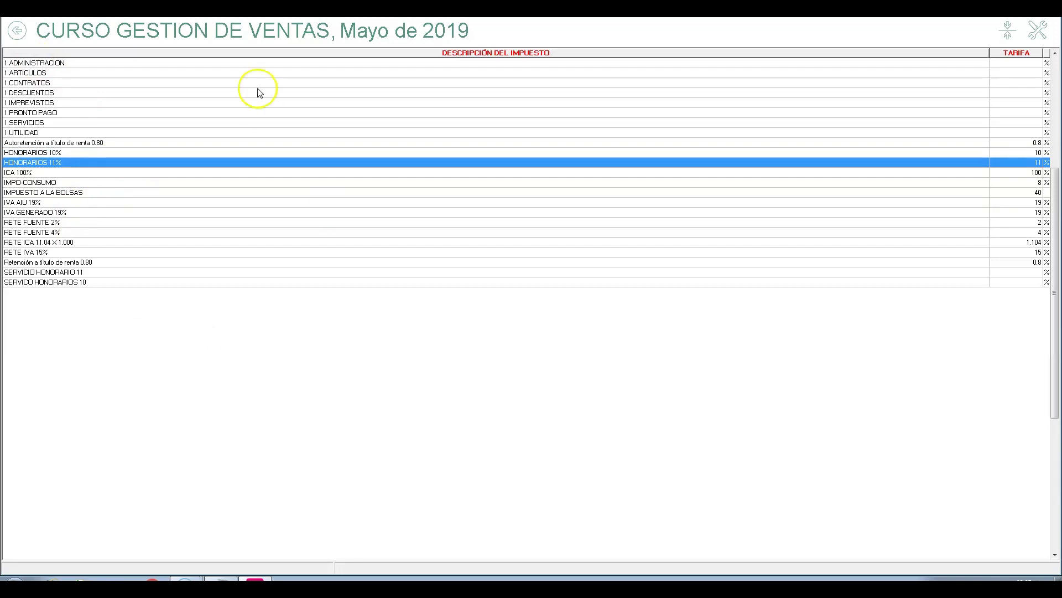
{"action": "left_click", "coordinate": [89, 154]}
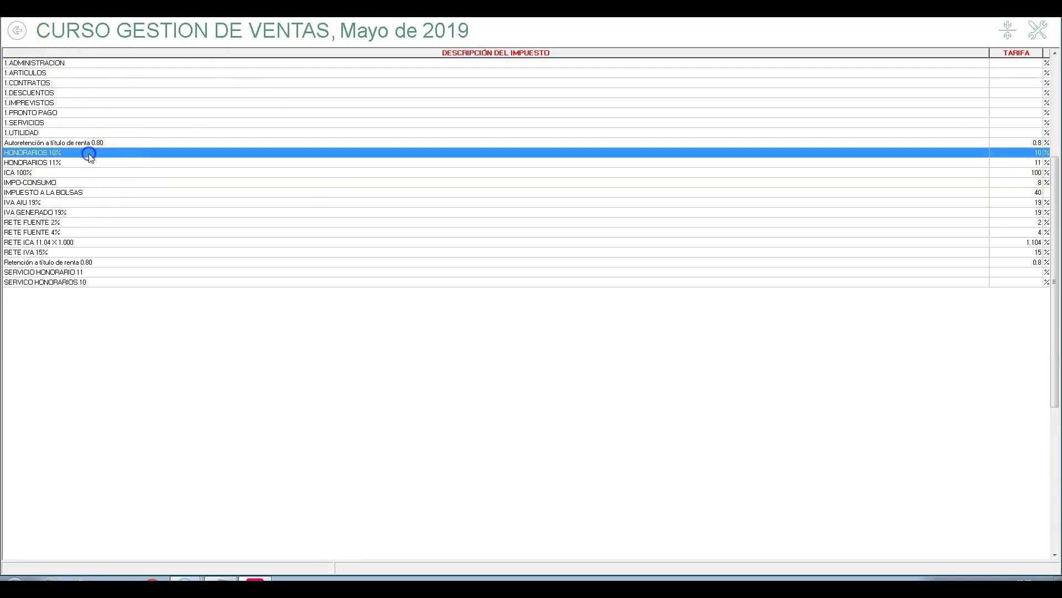
{"action": "left_click", "coordinate": [90, 161]}
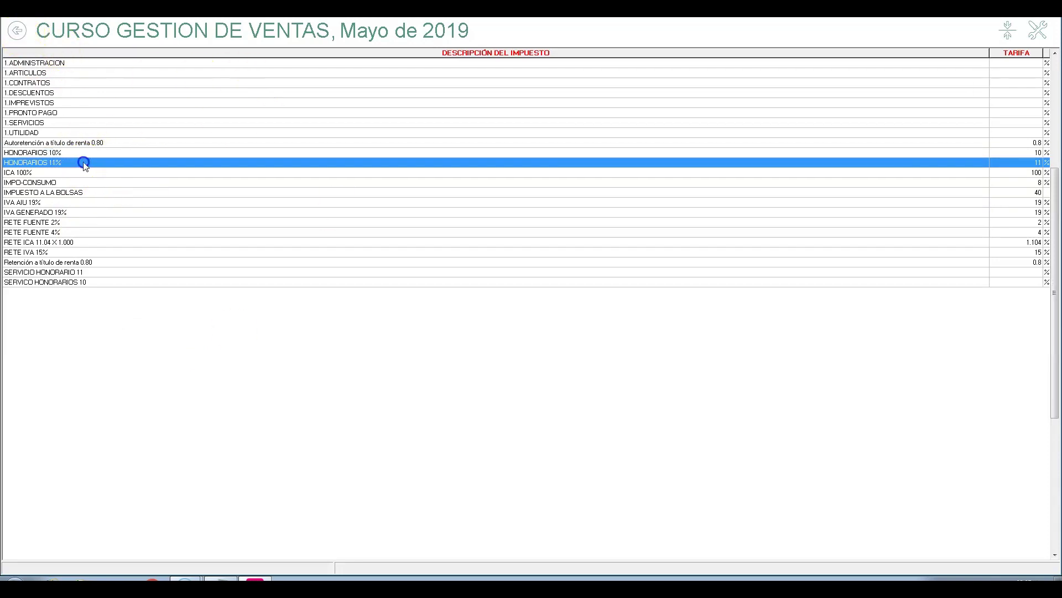
Leave the tax list and open Certificados de Retención en la Fuente under Información Tributaria.
{"action": "left_click", "coordinate": [18, 31]}
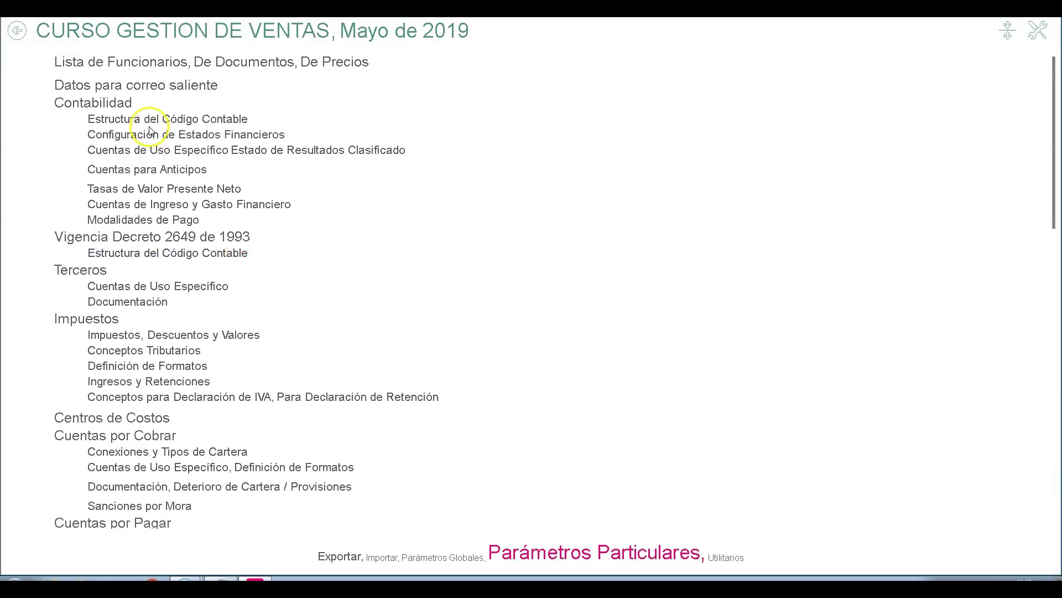
{"action": "left_click", "coordinate": [17, 31]}
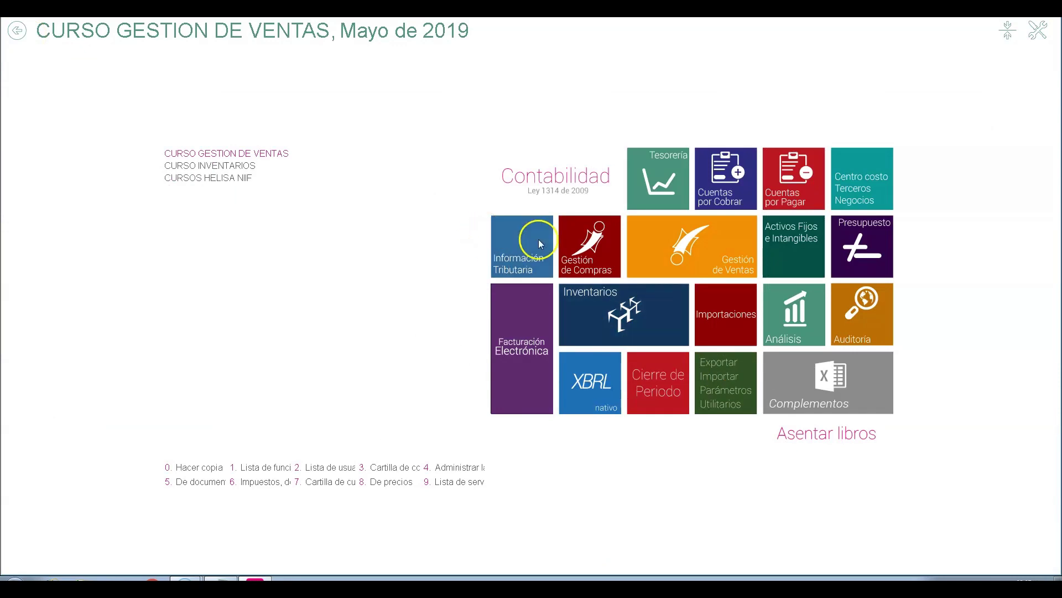
{"action": "left_click", "coordinate": [514, 242]}
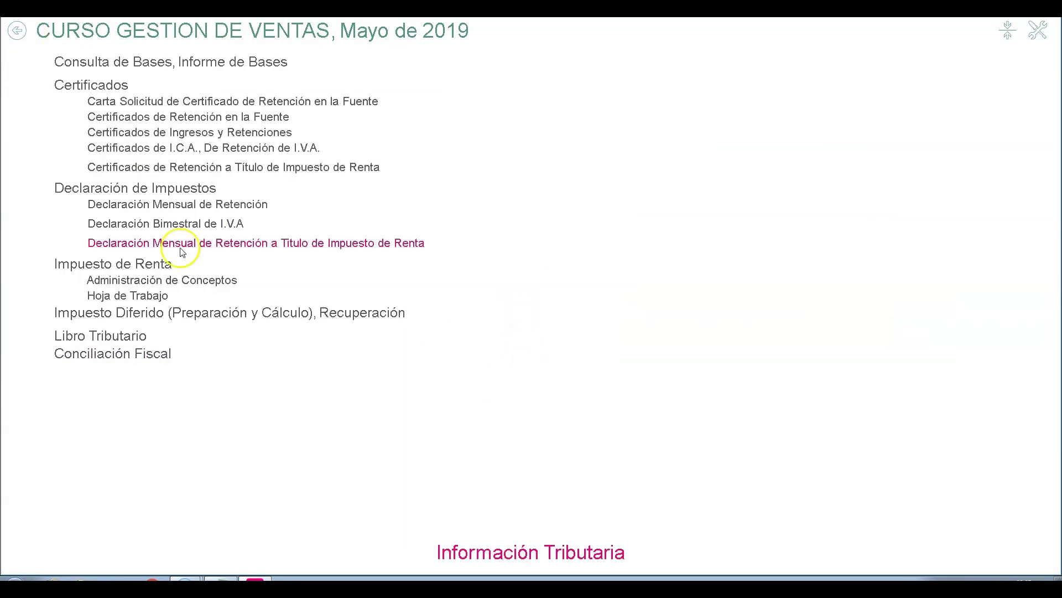
{"action": "left_click", "coordinate": [125, 118]}
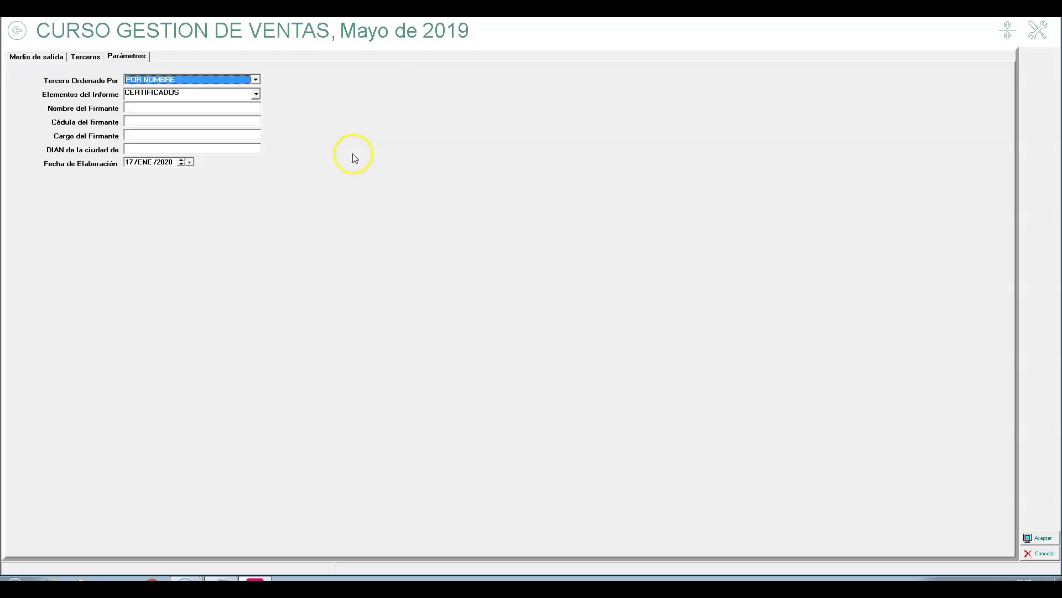
Select PROVEEDOR as the certificate's tercero, keeping the order POR NOMBRE and CERTIFICADOS as the report element.
{"action": "left_click", "coordinate": [82, 58]}
{"action": "left_click", "coordinate": [55, 160]}
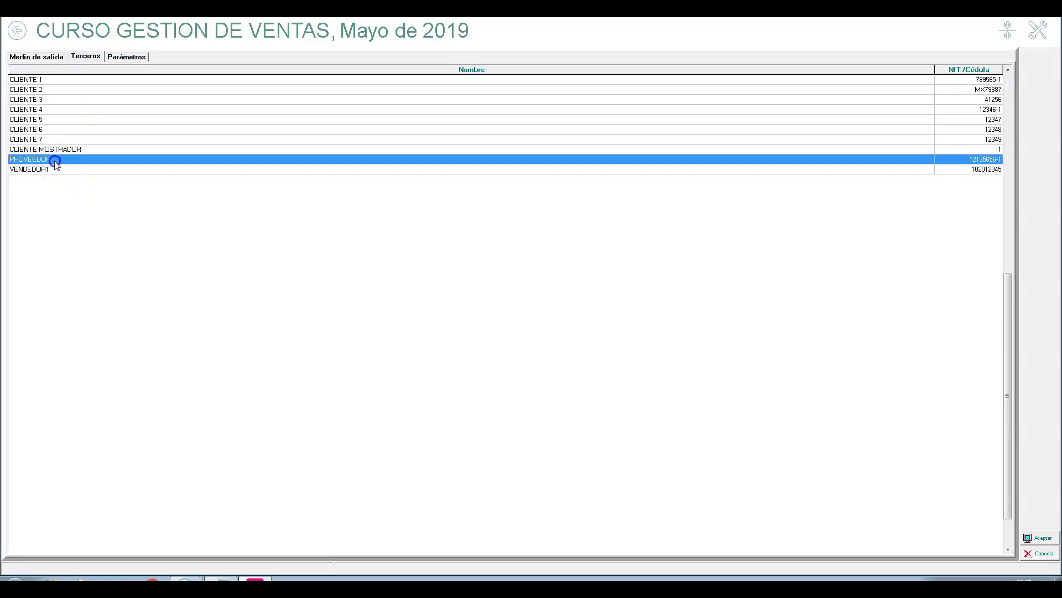
{"action": "left_click", "coordinate": [127, 56]}
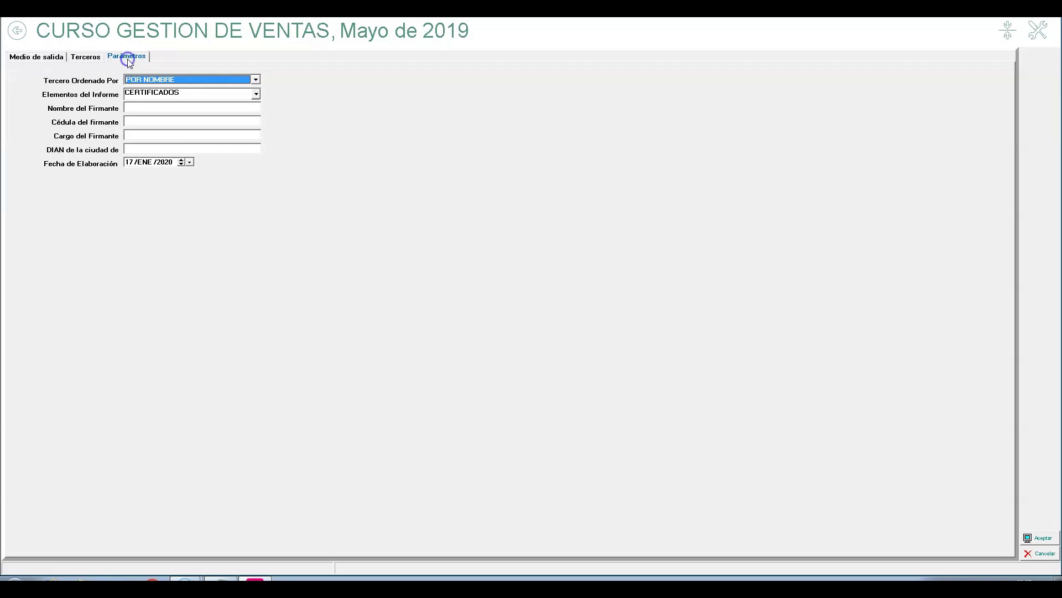
{"action": "left_click", "coordinate": [136, 107]}
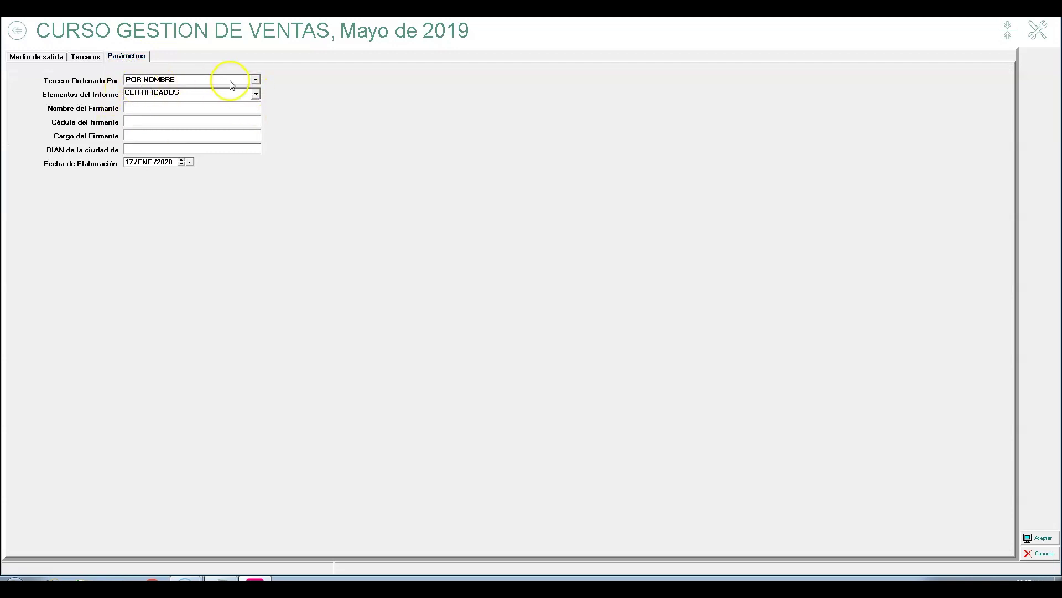
{"action": "left_click", "coordinate": [256, 79]}
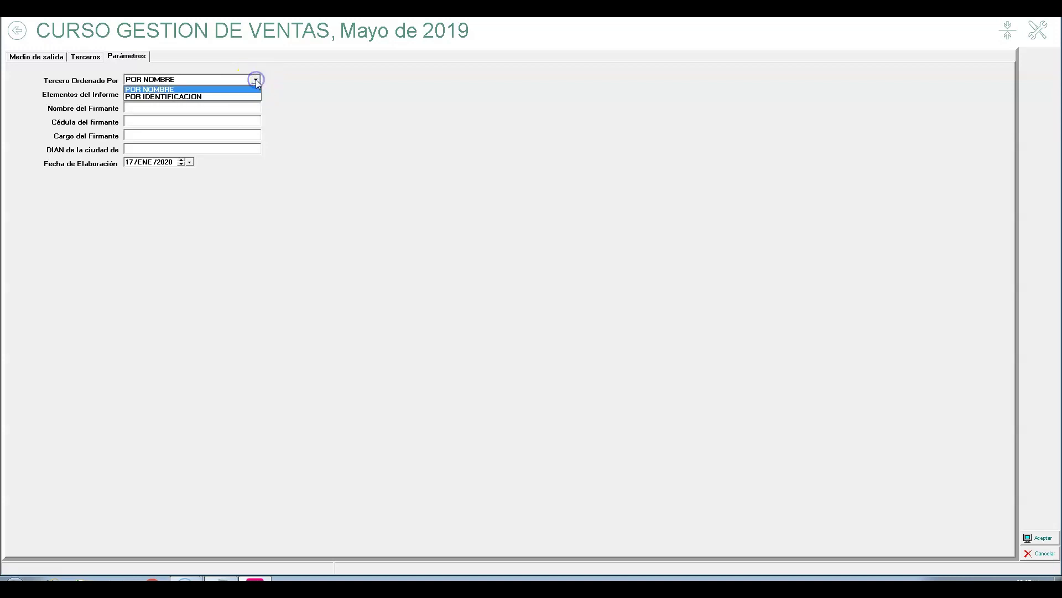
{"action": "left_click", "coordinate": [228, 90]}
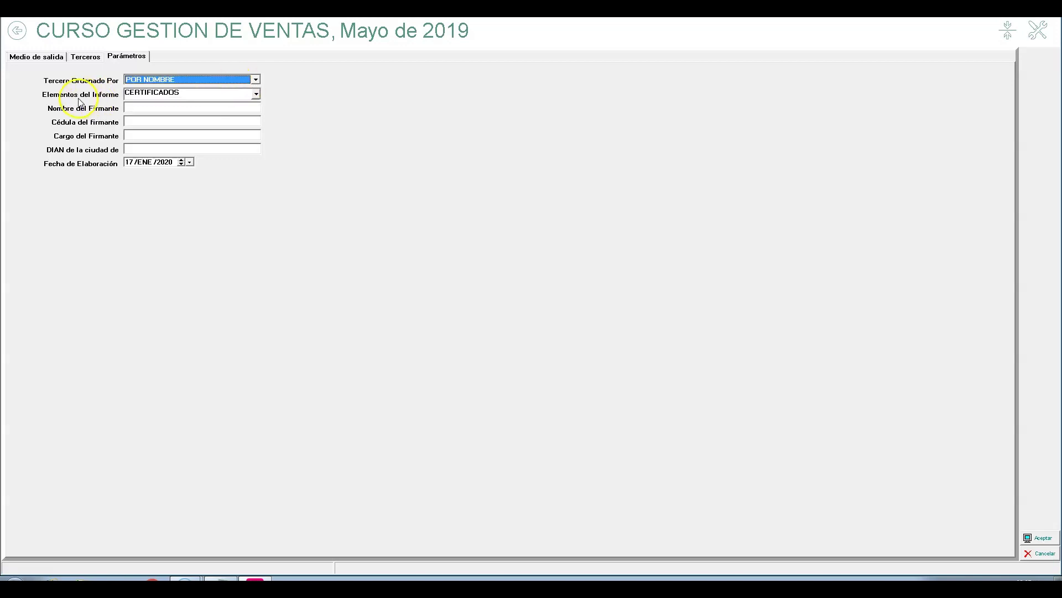
{"action": "left_click", "coordinate": [256, 95]}
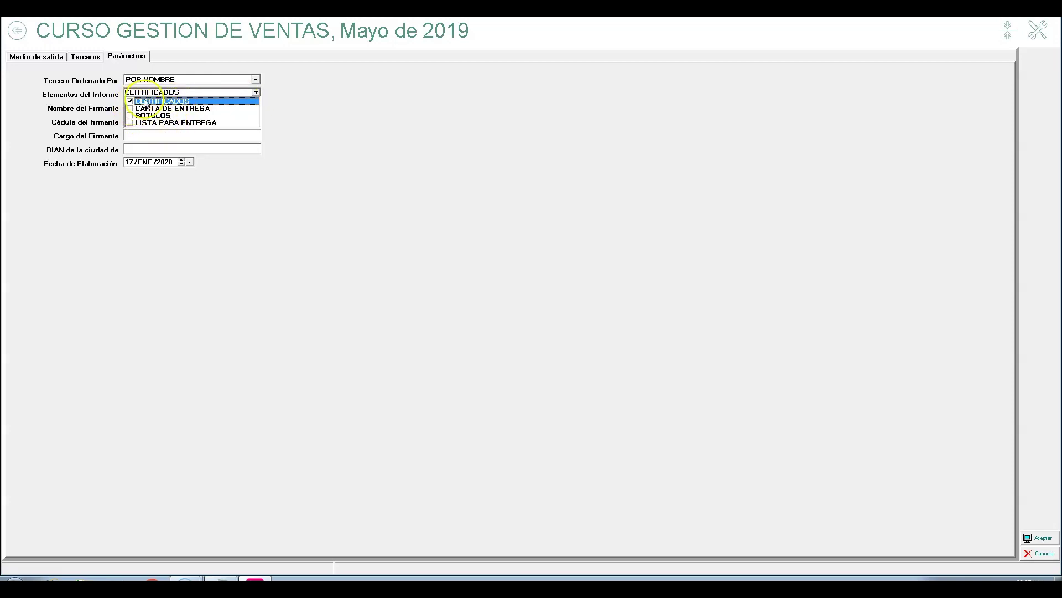
{"action": "left_click", "coordinate": [200, 93]}
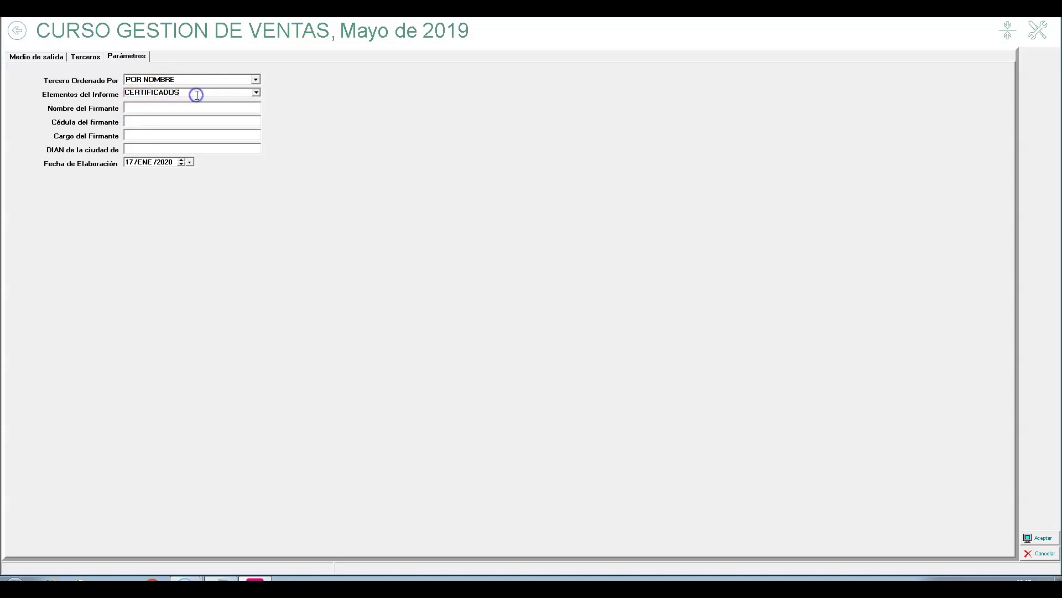
Fill in the signer's details with PROASISTEMAS as the name, the signer's cédula, N as the cargo, and BOGOTA as the DIAN city.
{"action": "left_click", "coordinate": [149, 122]}
{"action": "left_click", "coordinate": [167, 137]}
{"action": "left_click", "coordinate": [149, 152]}
{"action": "left_click", "coordinate": [138, 108]}
{"action": "left_click", "coordinate": [144, 121]}
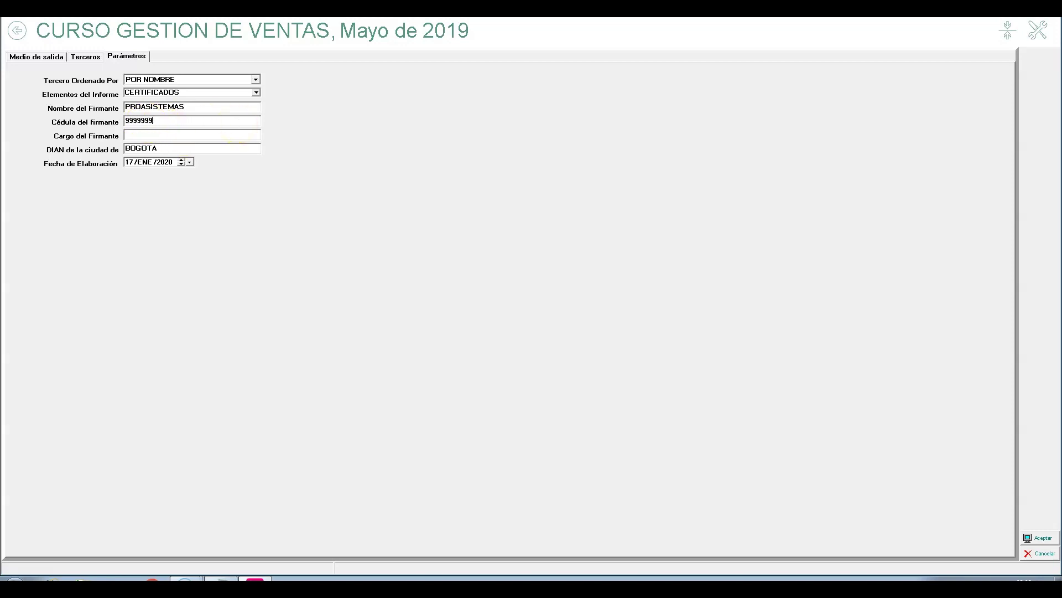
{"action": "left_click", "coordinate": [196, 132]}
Send the certificate output to Pantalla and generate the Certificado de Retención en la Fuente.
{"action": "left_click", "coordinate": [85, 57]}
{"action": "left_click", "coordinate": [58, 55]}
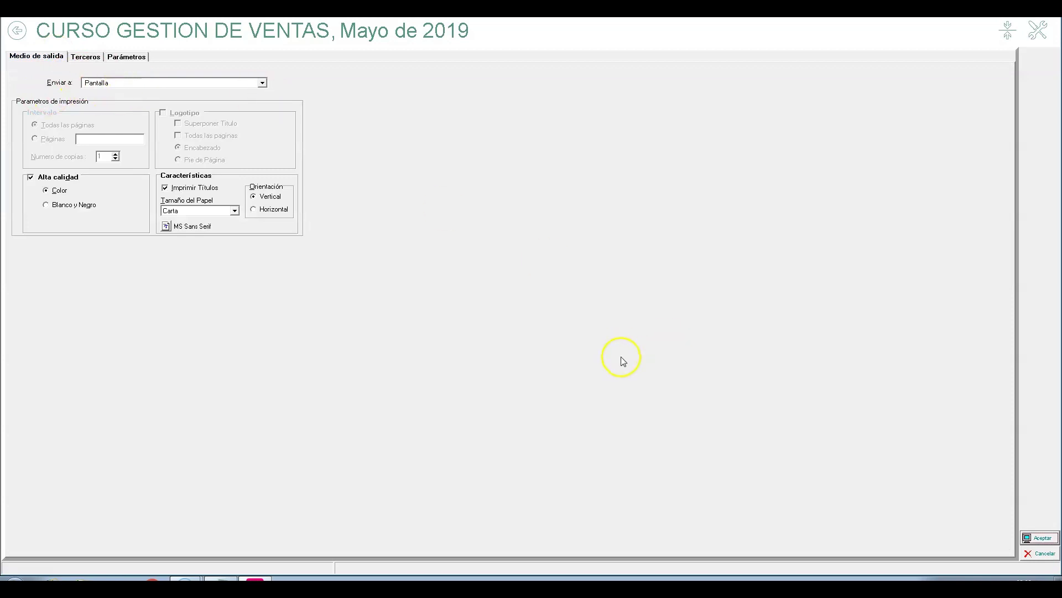
{"action": "left_click", "coordinate": [261, 83]}
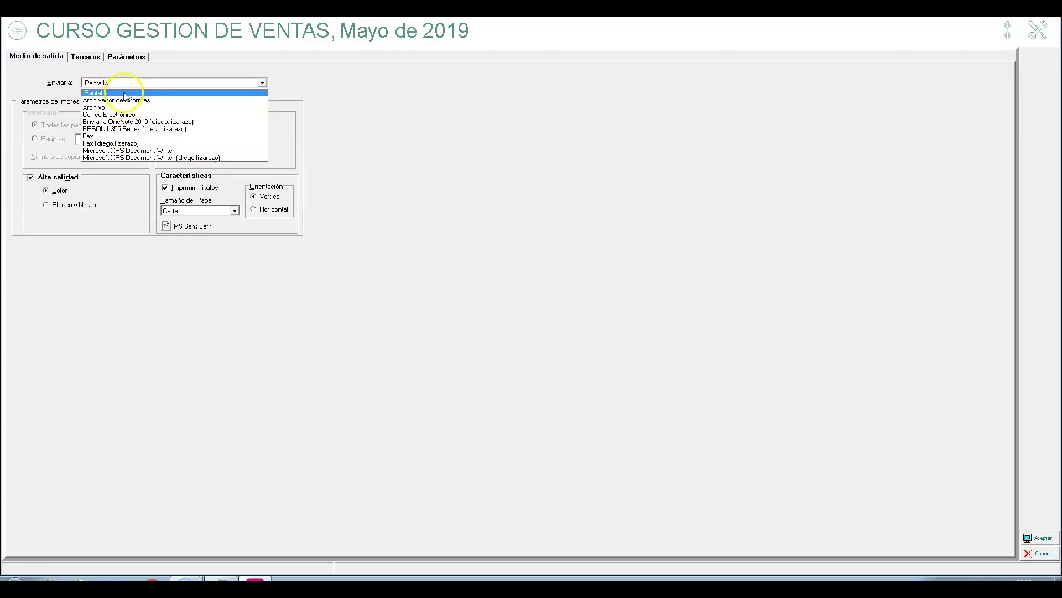
{"action": "left_click", "coordinate": [364, 92]}
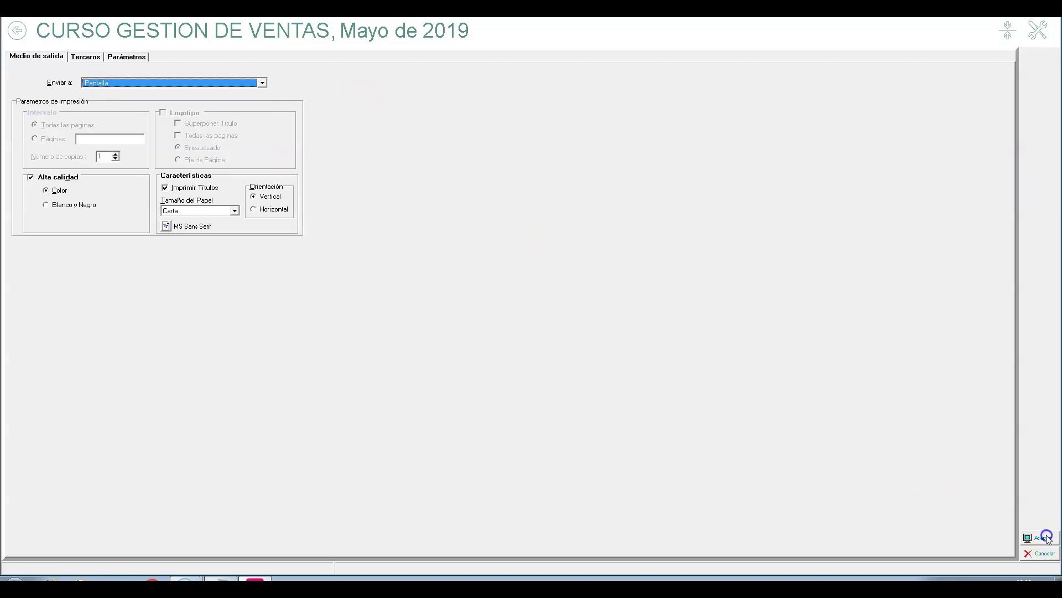
{"action": "left_click", "coordinate": [1046, 536]}
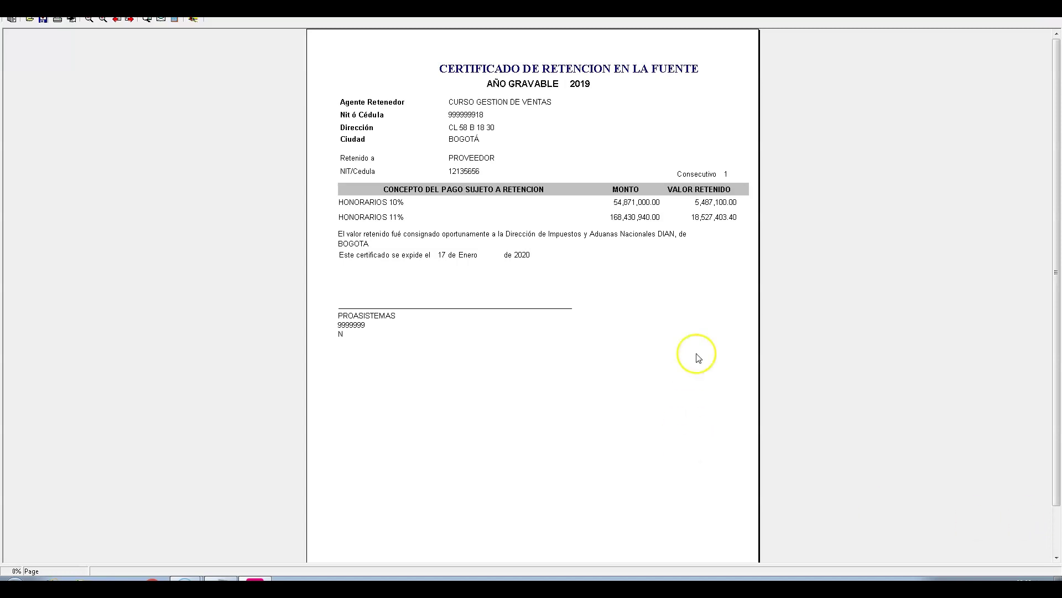
Generate the Certificado de I.C.A. on Pantalla with order POR NOMBRE and element CERTIFICADOS, and return to the main menu after viewing it.
{"action": "left_click", "coordinate": [196, 20]}
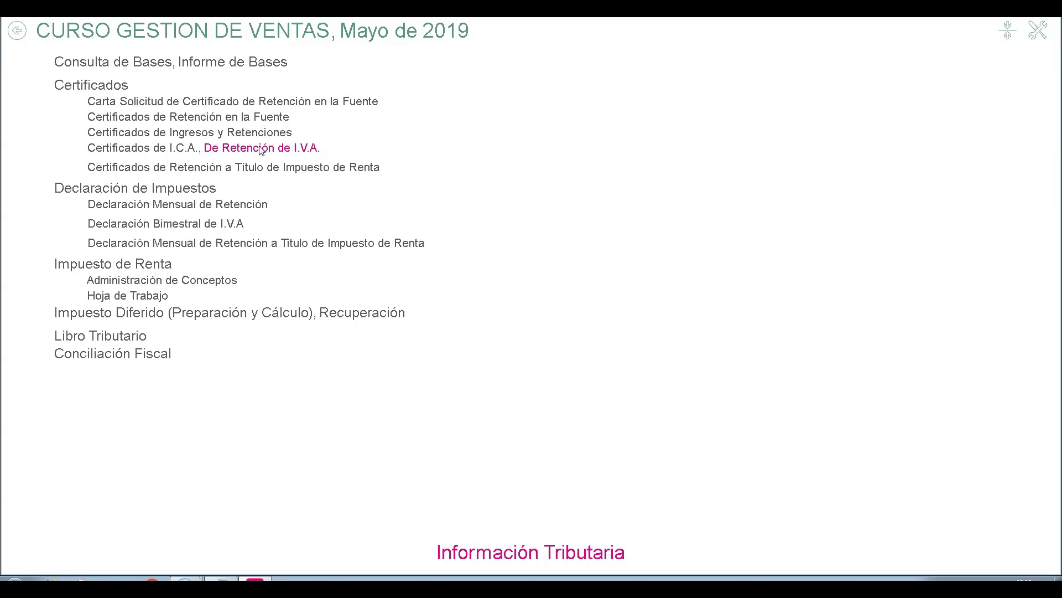
{"action": "left_click", "coordinate": [135, 147]}
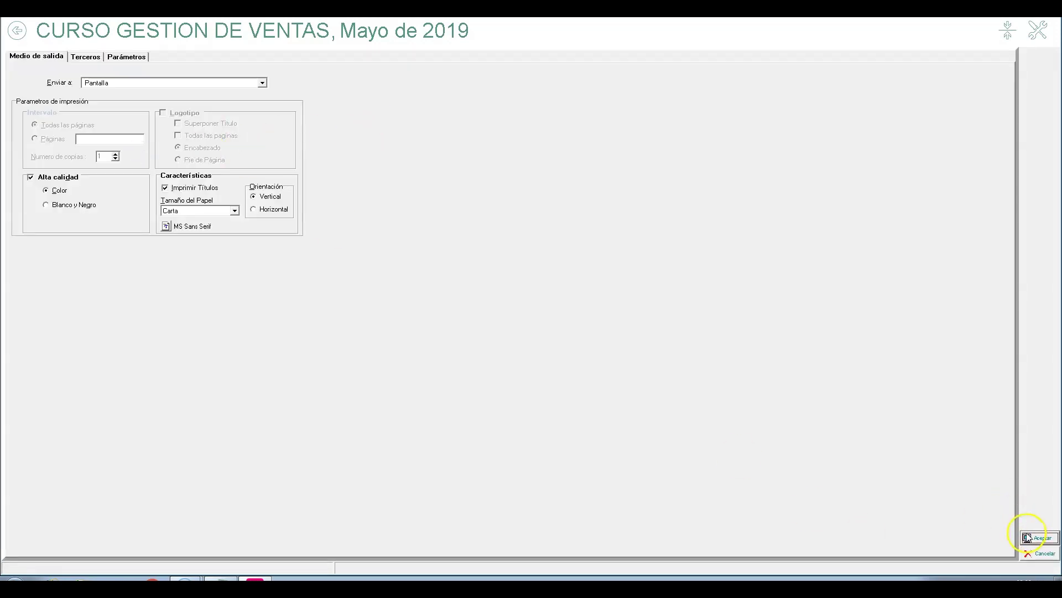
{"action": "left_click", "coordinate": [126, 58]}
{"action": "left_click", "coordinate": [146, 162]}
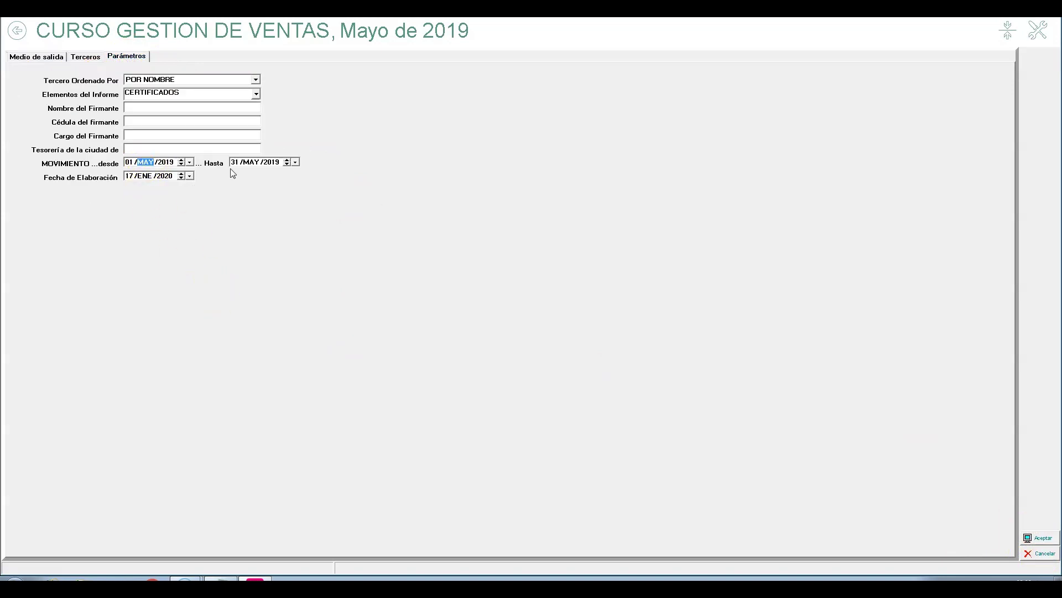
{"action": "left_click", "coordinate": [1034, 537]}
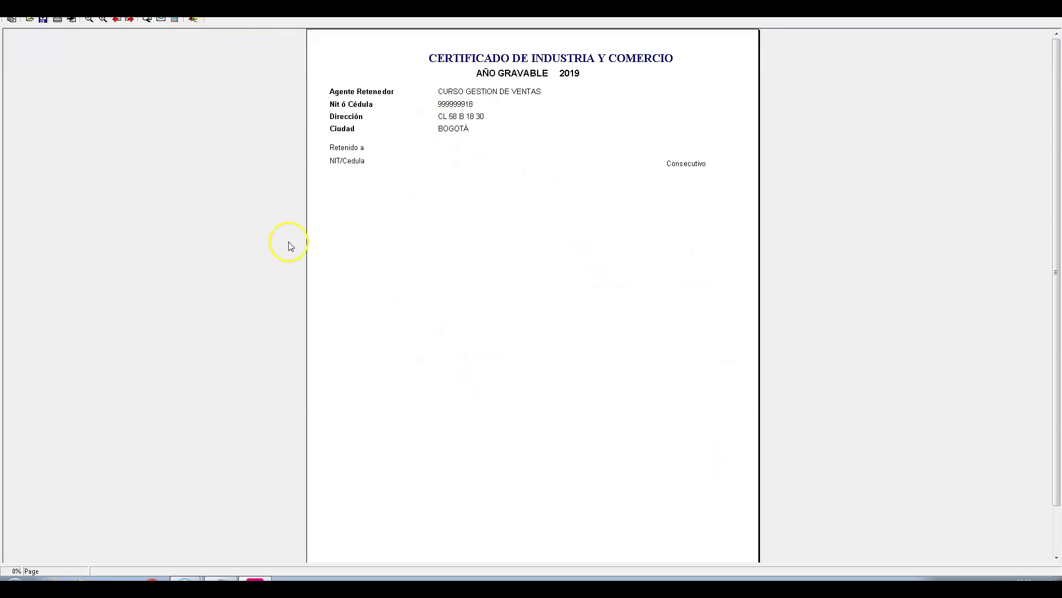
{"action": "left_click", "coordinate": [194, 20]}
{"action": "left_click", "coordinate": [17, 31]}
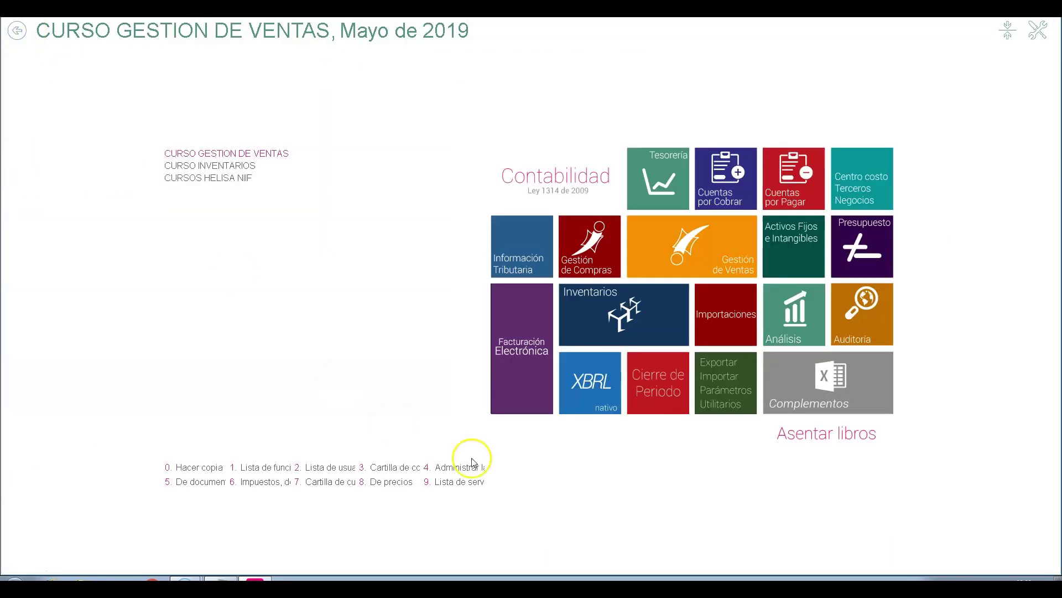
Run the Consulta de Bases under Información Tributaria for all months of Año 2019, reviewing the available accounts, terceros and documents.
{"action": "left_click", "coordinate": [514, 259]}
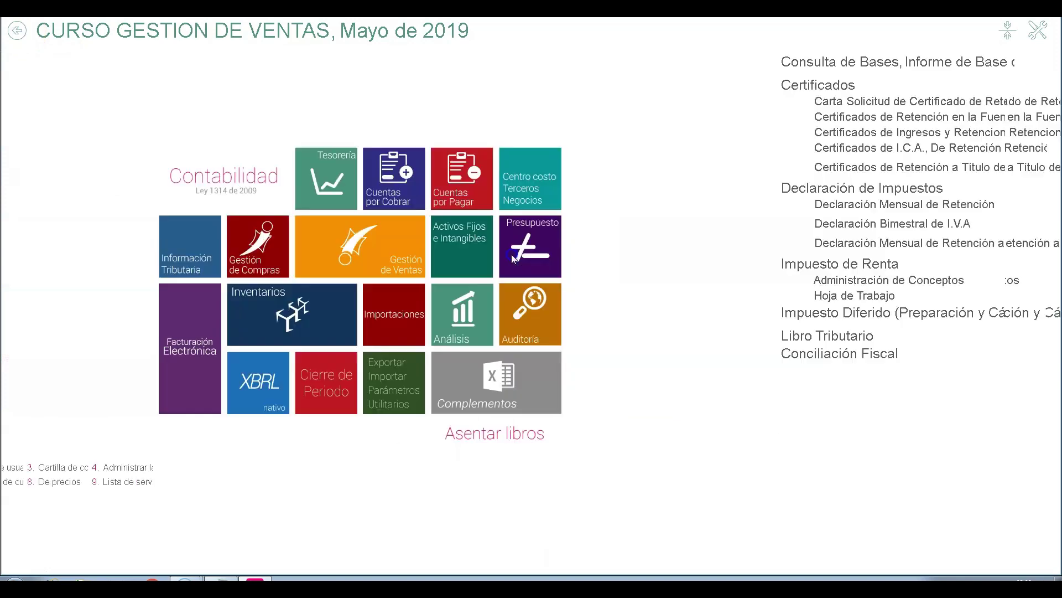
{"action": "left_click", "coordinate": [109, 65]}
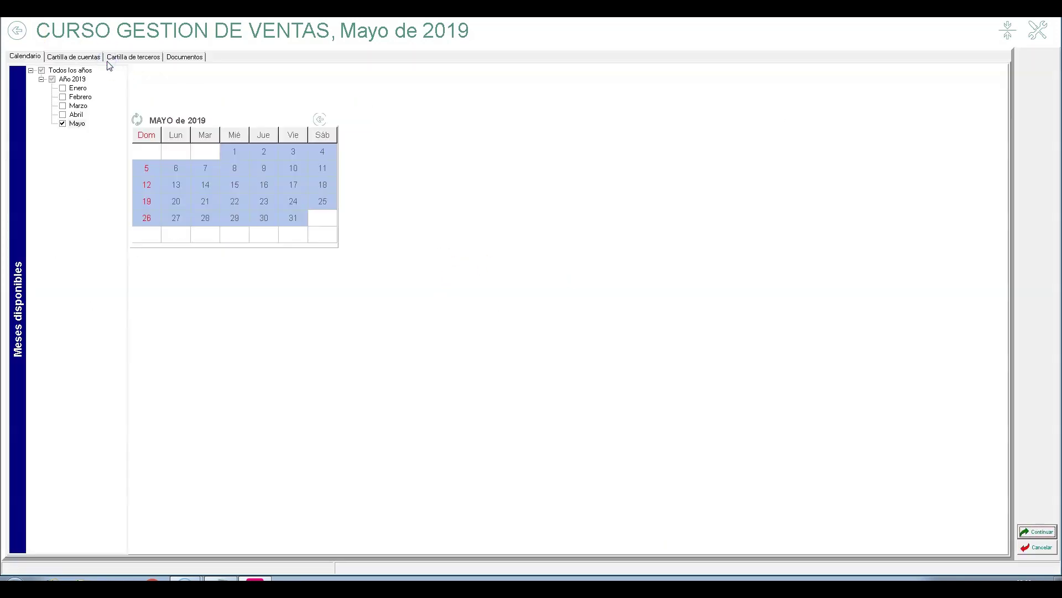
{"action": "left_click", "coordinate": [53, 79]}
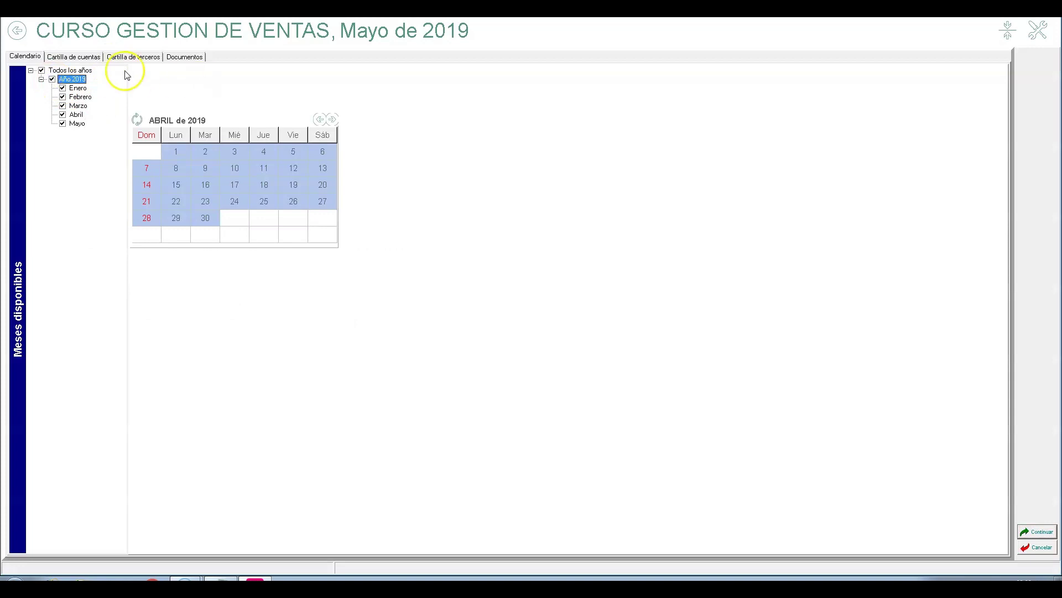
{"action": "left_click", "coordinate": [82, 58]}
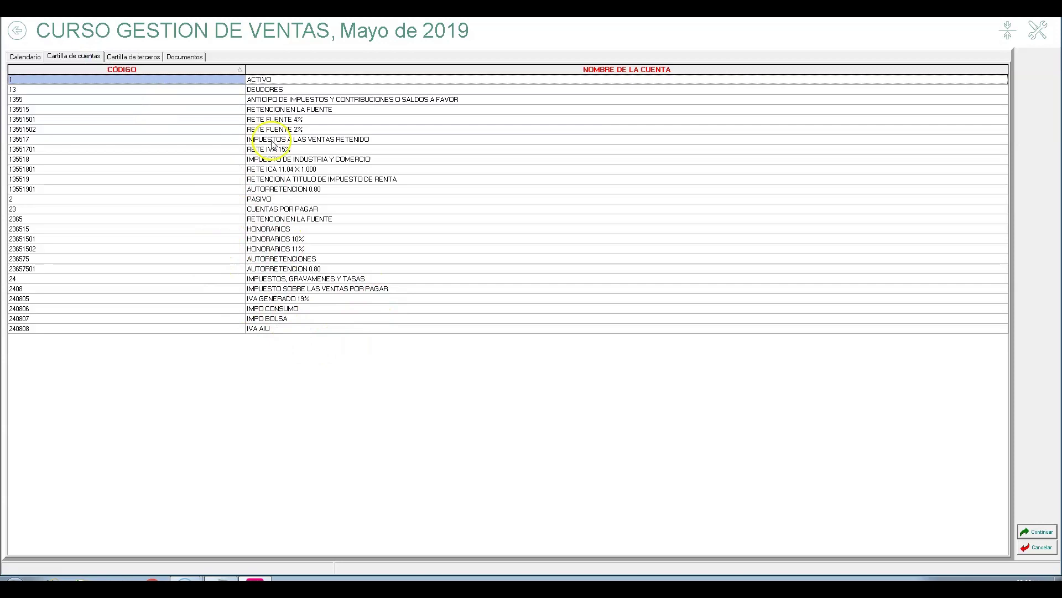
{"action": "left_click", "coordinate": [126, 58]}
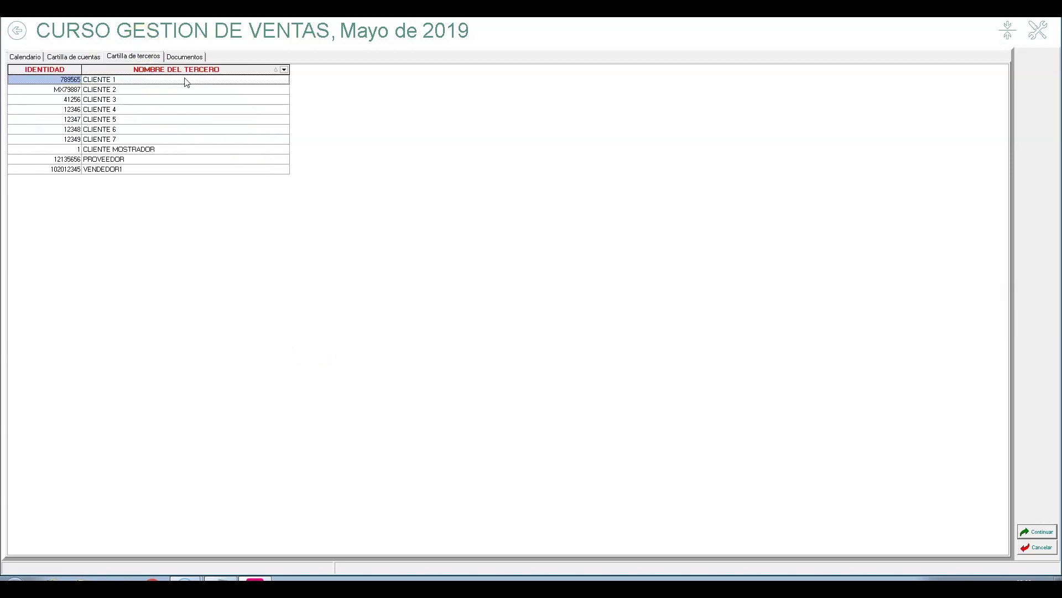
{"action": "left_click", "coordinate": [185, 56]}
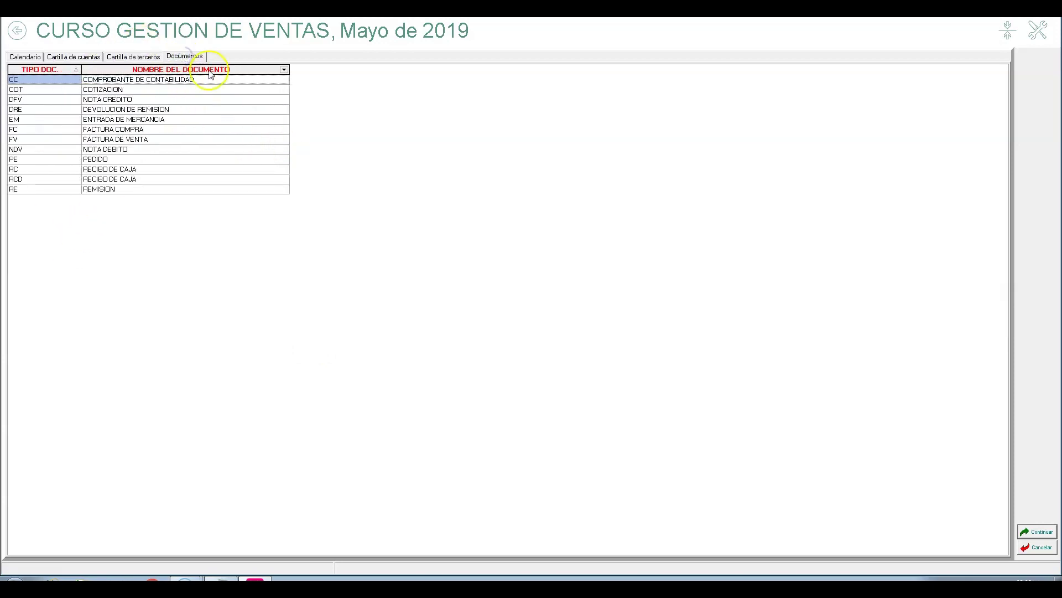
{"action": "left_click", "coordinate": [1037, 531]}
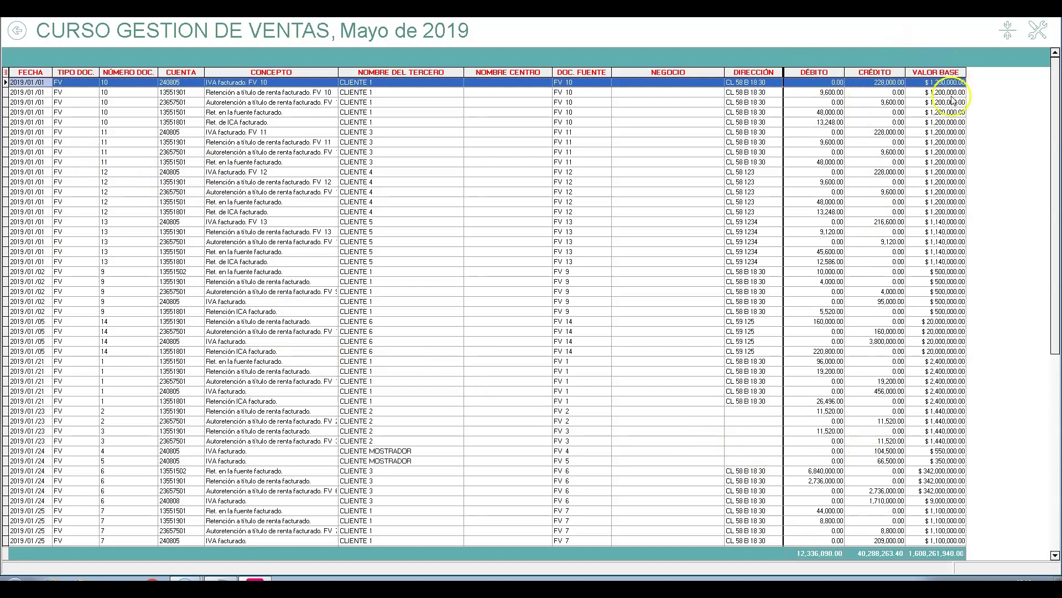
Show the IMPUESTO column in the bases query and hide the NEGOCIO, DOC. FUENTE and NOMBRE CENTRO columns.
{"action": "left_click", "coordinate": [5, 74]}
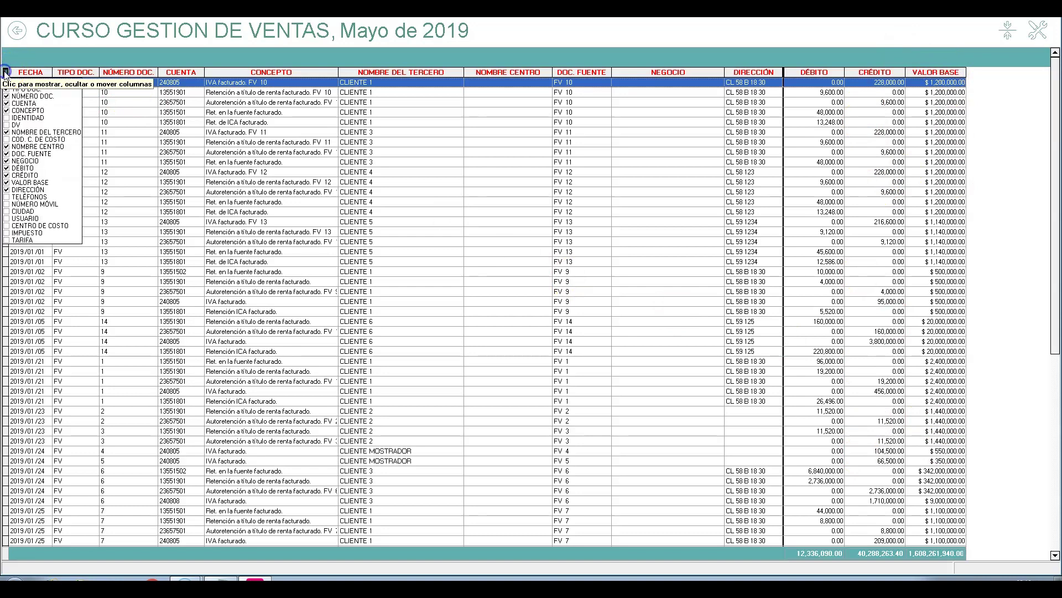
{"action": "left_click", "coordinate": [7, 233]}
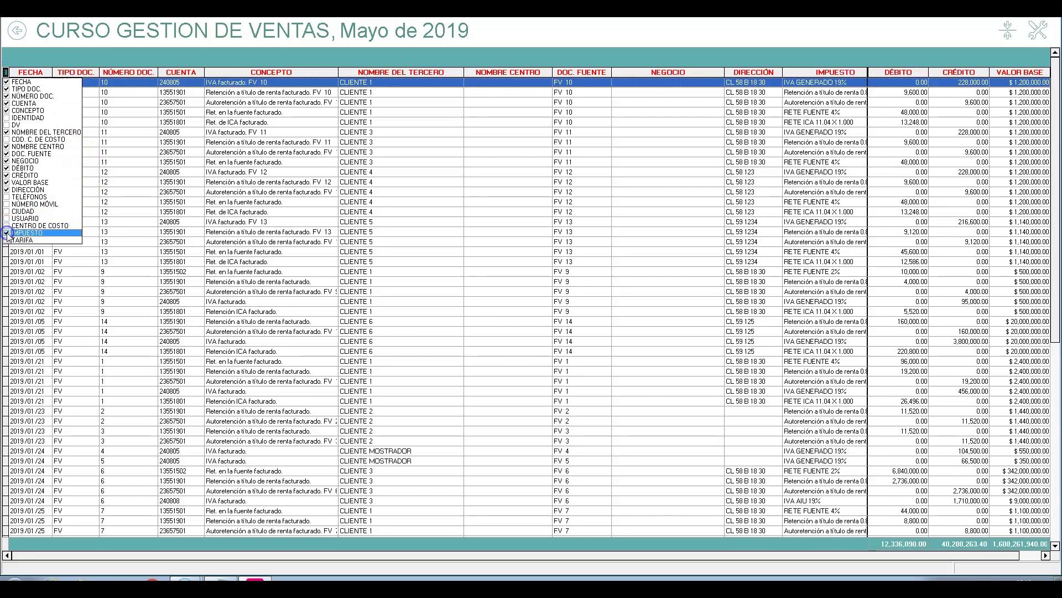
{"action": "left_click", "coordinate": [492, 323]}
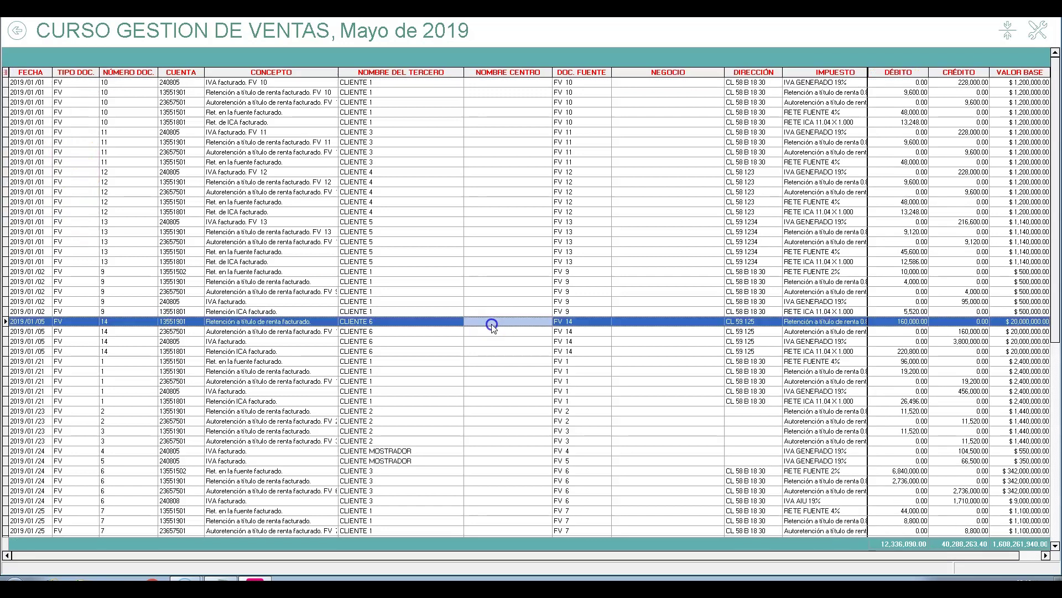
{"action": "left_click", "coordinate": [5, 72]}
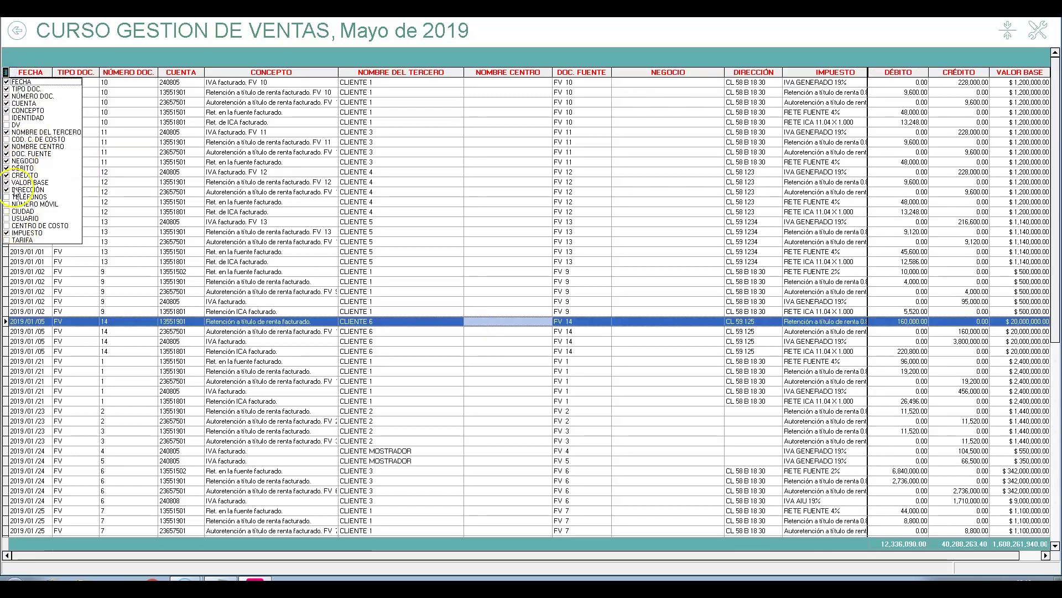
{"action": "left_click", "coordinate": [13, 160]}
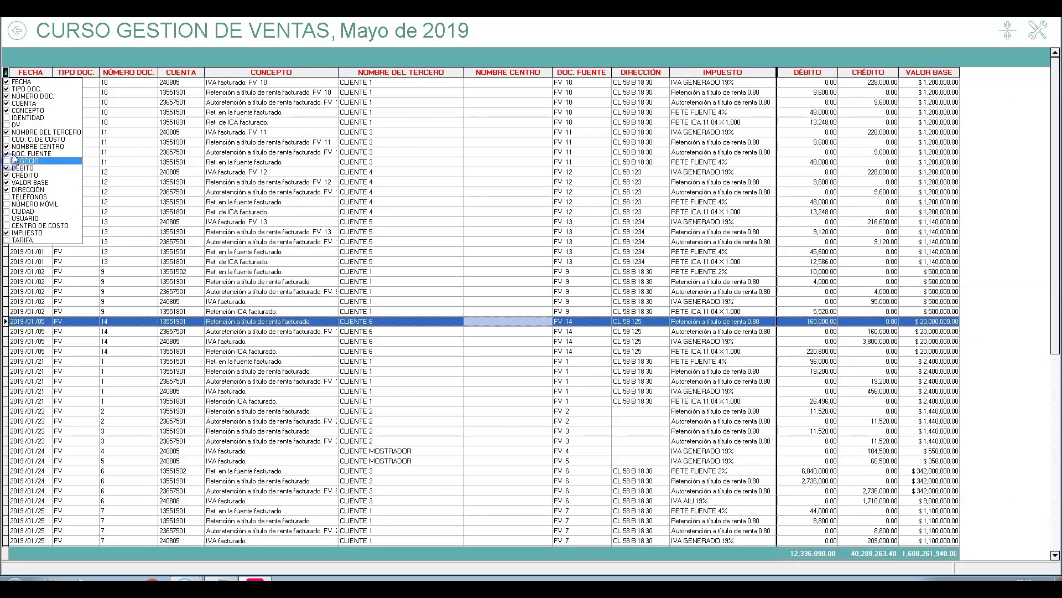
{"action": "left_click", "coordinate": [8, 154]}
{"action": "left_click", "coordinate": [7, 146]}
{"action": "left_click", "coordinate": [319, 211]}
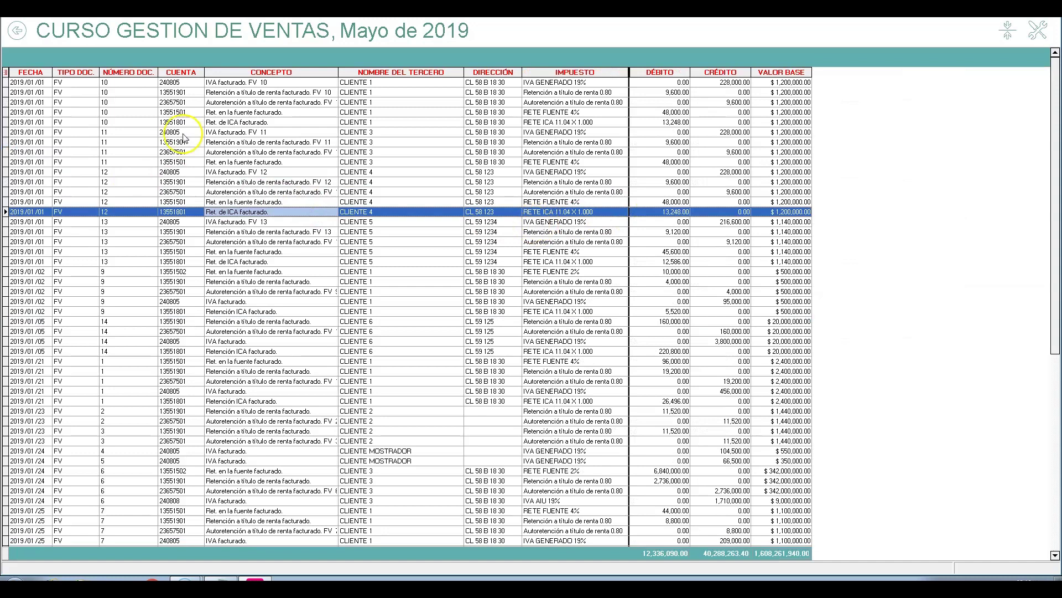
Filter the bases query to document type FC and the HONORARIOS 10% tax to inspect its retention base.
{"action": "left_click", "coordinate": [94, 72]}
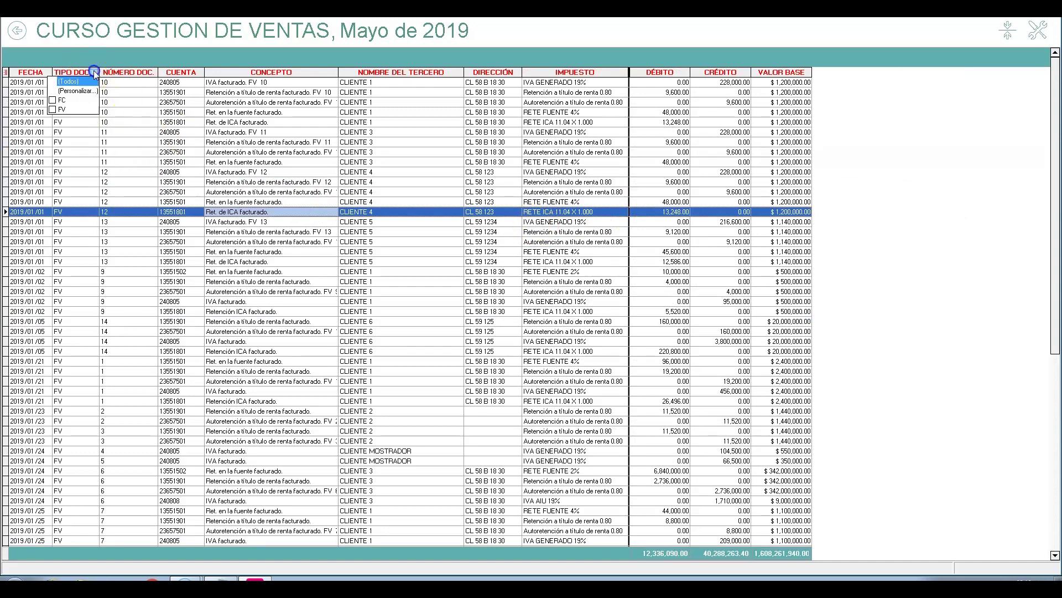
{"action": "left_click", "coordinate": [52, 100]}
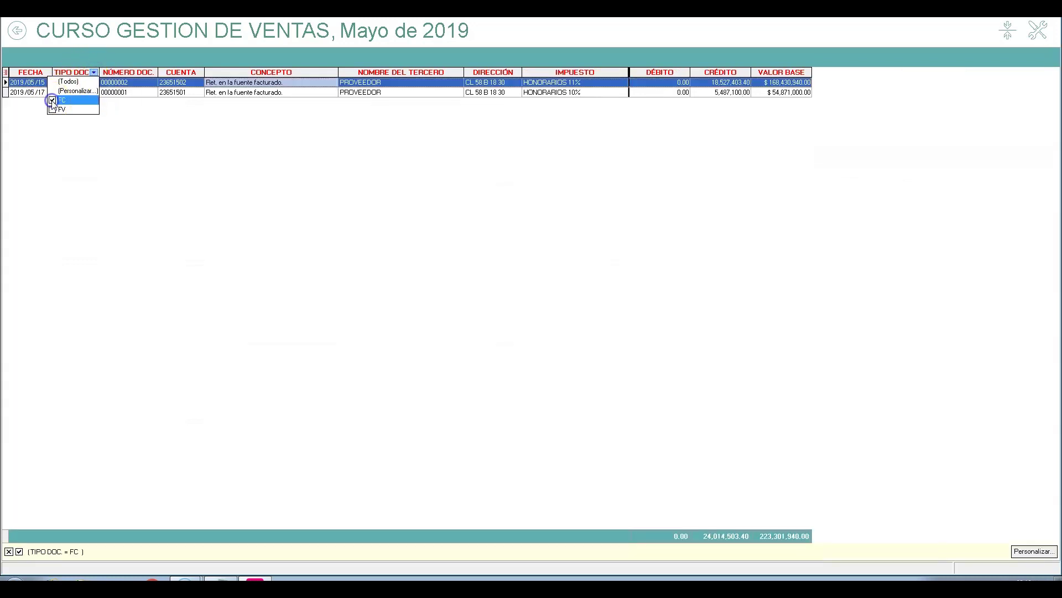
{"action": "left_click", "coordinate": [144, 136]}
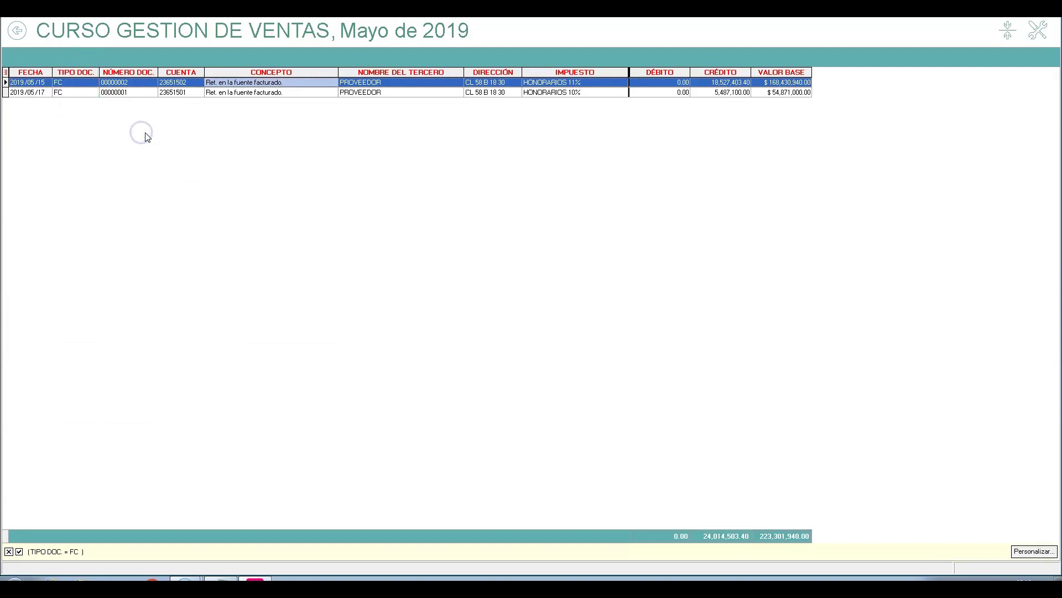
{"action": "left_click", "coordinate": [199, 73]}
{"action": "left_click", "coordinate": [200, 74]}
{"action": "left_click", "coordinate": [458, 73]}
{"action": "left_click", "coordinate": [459, 73]}
{"action": "left_click", "coordinate": [623, 74]}
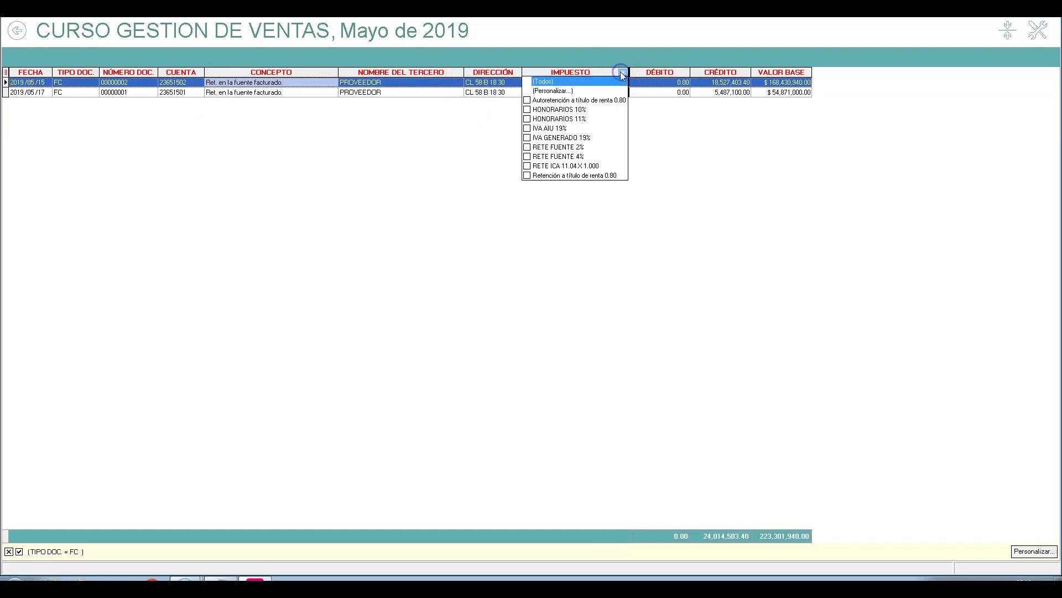
{"action": "left_click", "coordinate": [528, 109]}
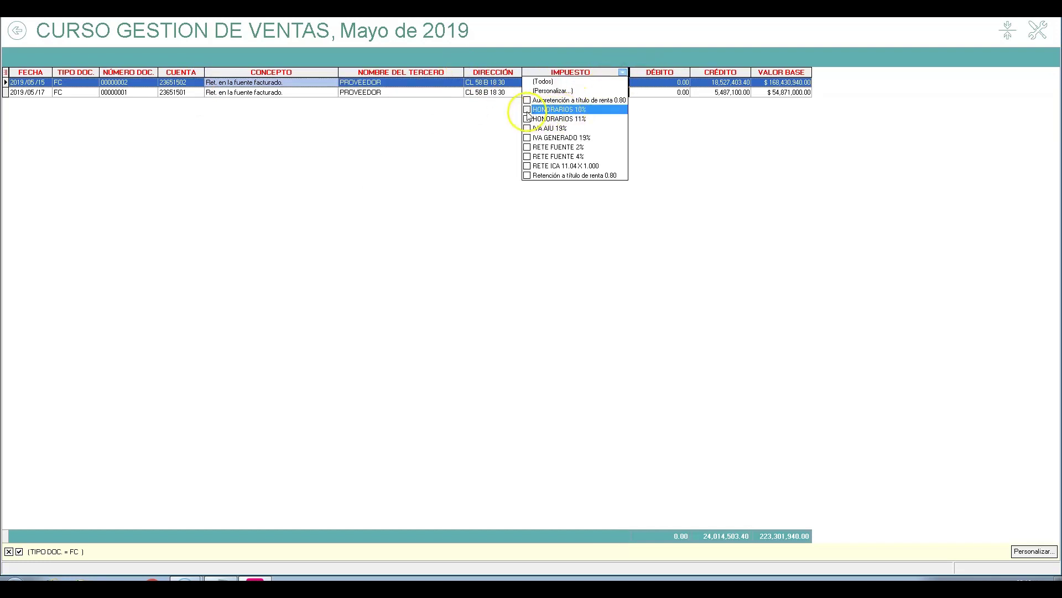
{"action": "left_click", "coordinate": [451, 193]}
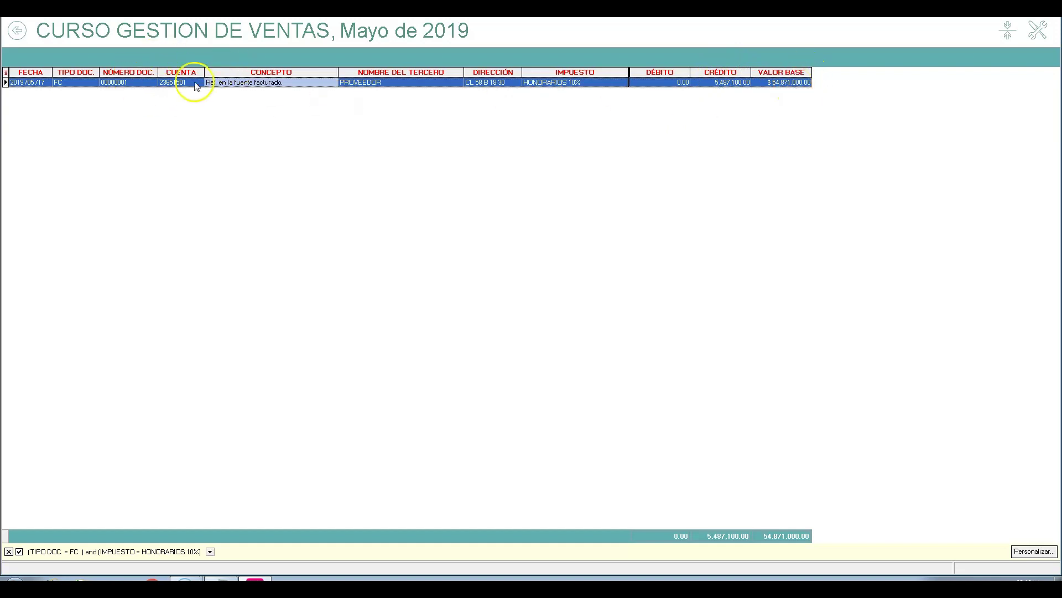
Clear the HONORARIOS 10% filter, filter the query to document type FV and tax IVA GENERADO 19%, and return to the main menu.
{"action": "left_click", "coordinate": [621, 72]}
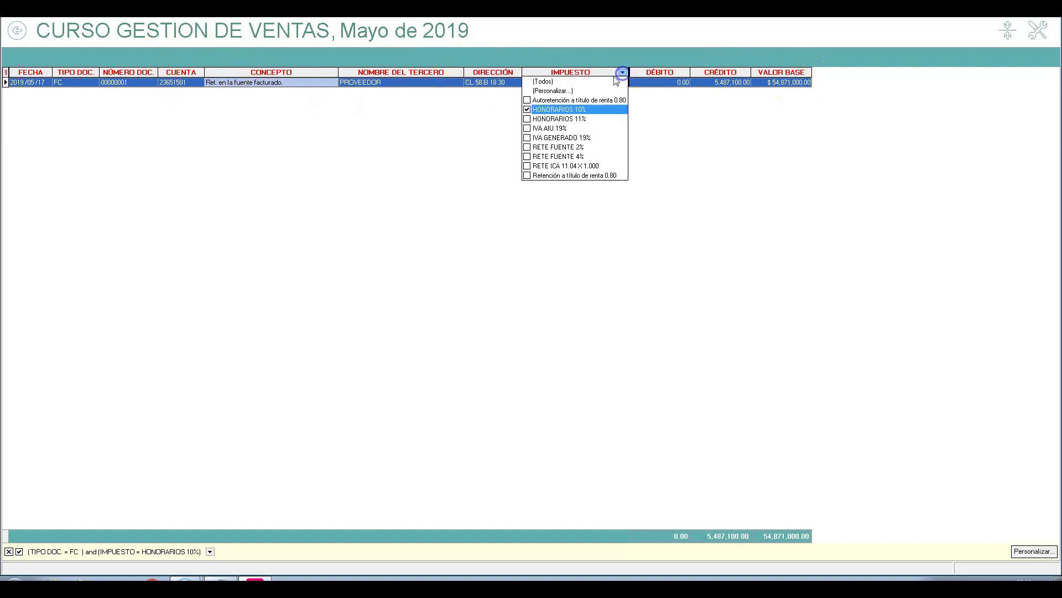
{"action": "left_click", "coordinate": [560, 81]}
{"action": "left_click", "coordinate": [93, 72]}
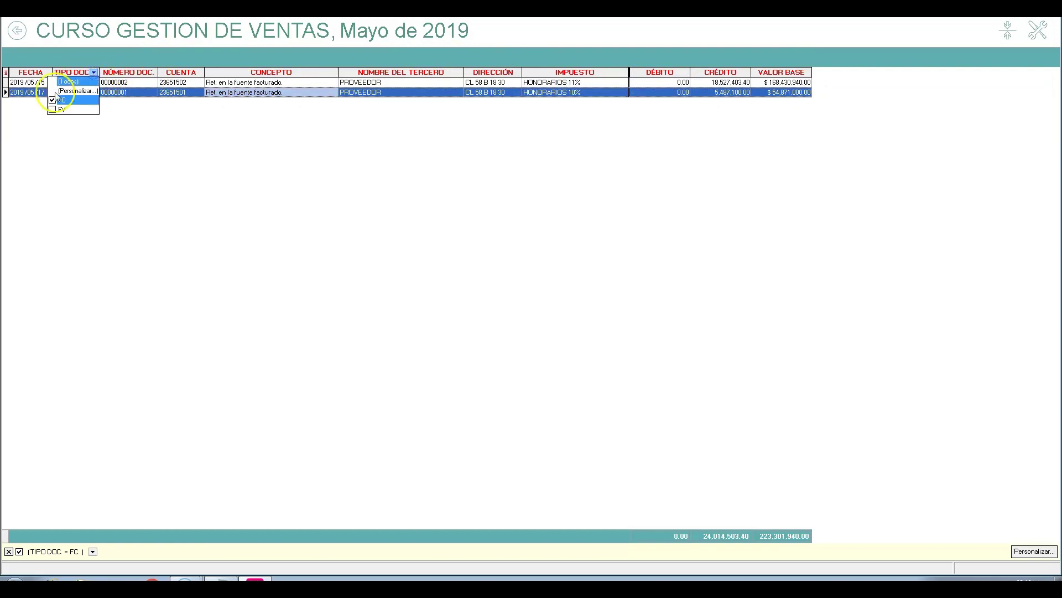
{"action": "left_click", "coordinate": [52, 110]}
{"action": "left_click", "coordinate": [52, 100]}
{"action": "left_click", "coordinate": [226, 163]}
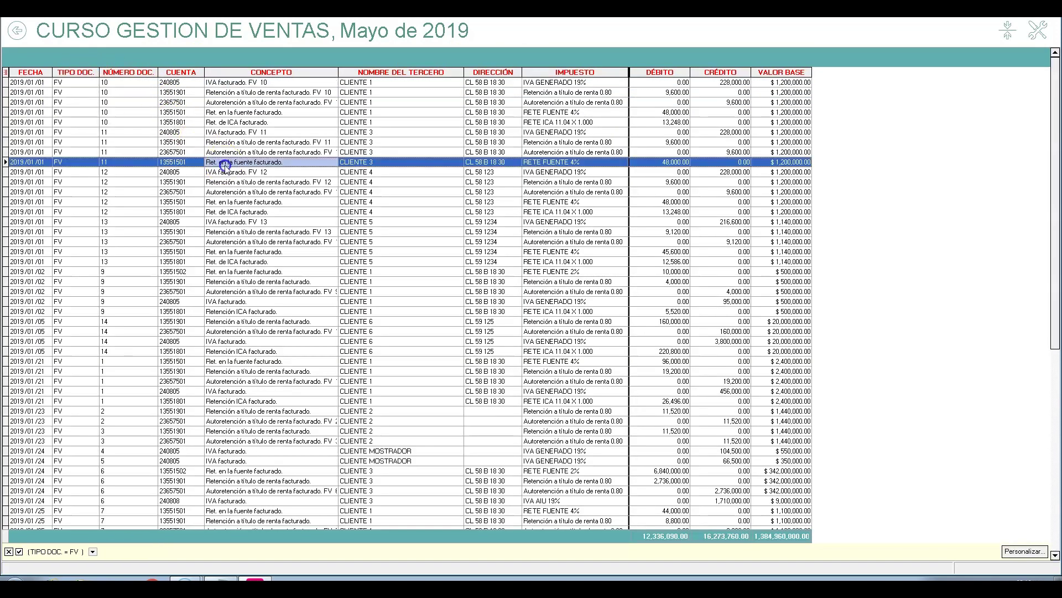
{"action": "left_click", "coordinate": [624, 73]}
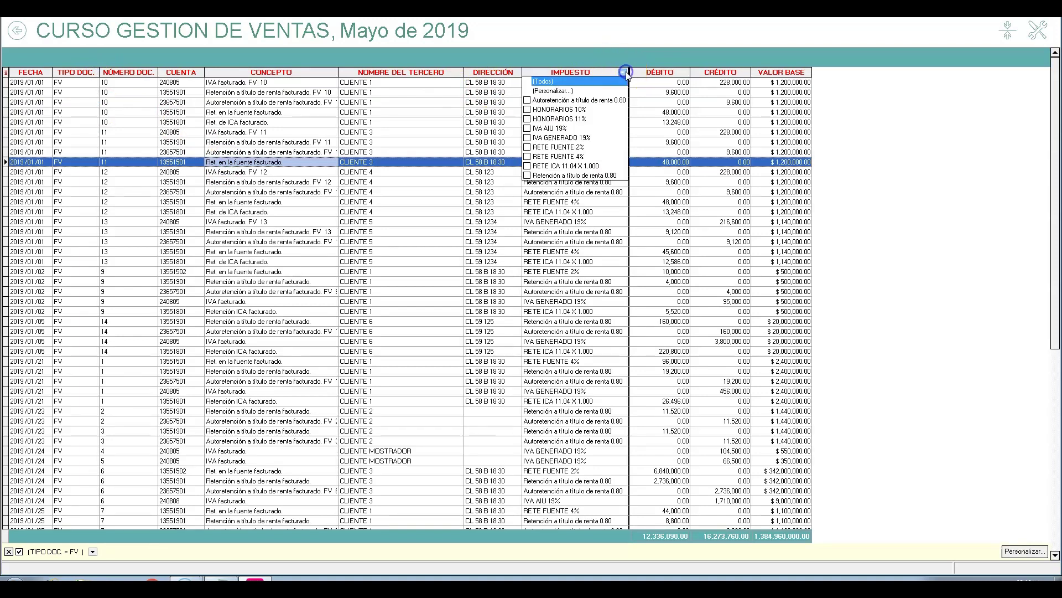
{"action": "left_click", "coordinate": [528, 138]}
{"action": "left_click", "coordinate": [541, 266]}
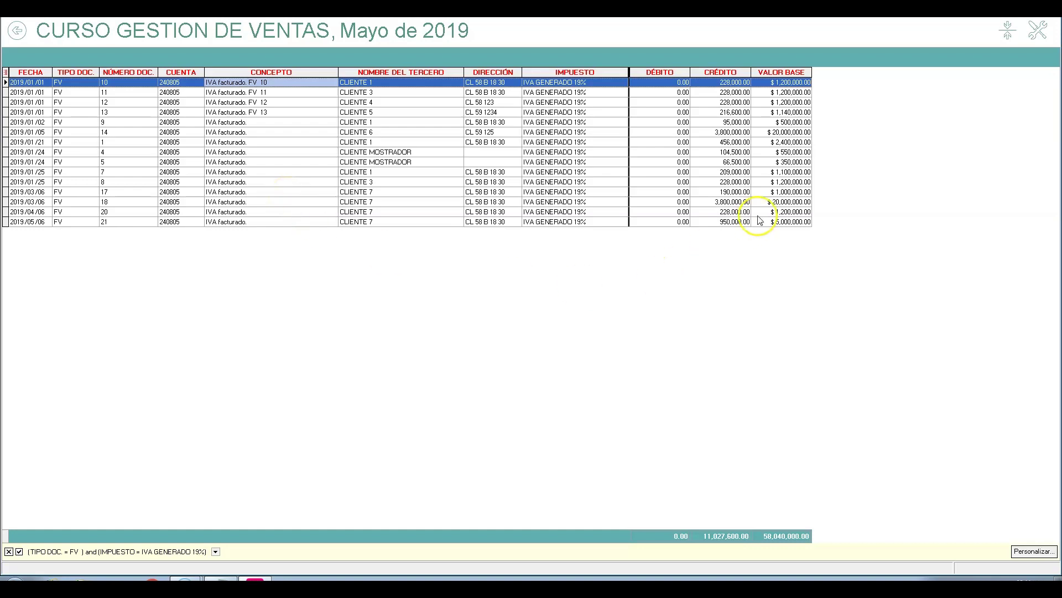
{"action": "left_click", "coordinate": [18, 31]}
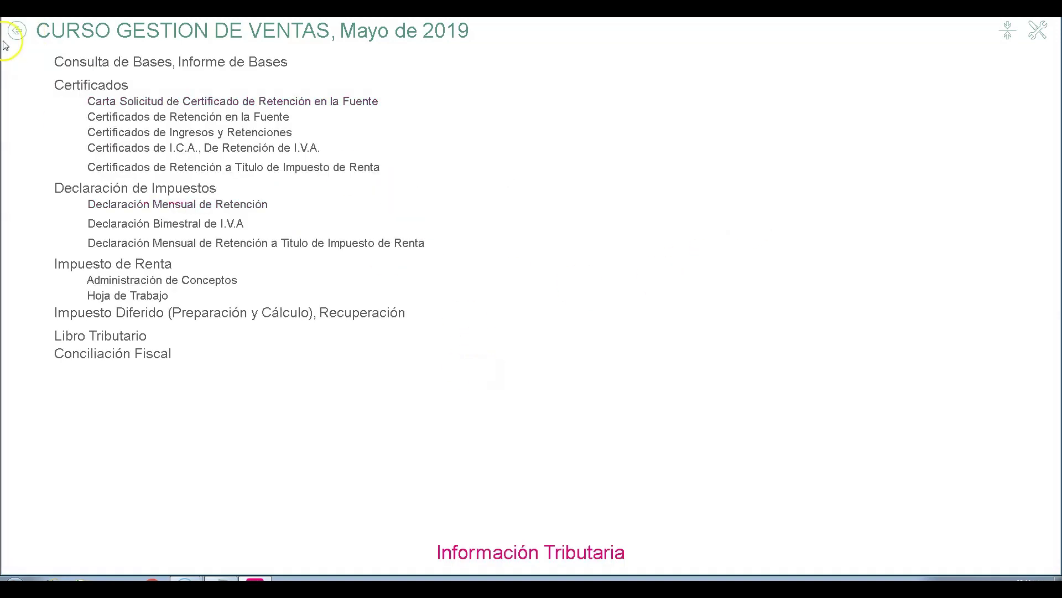
{"action": "left_click", "coordinate": [18, 31]}
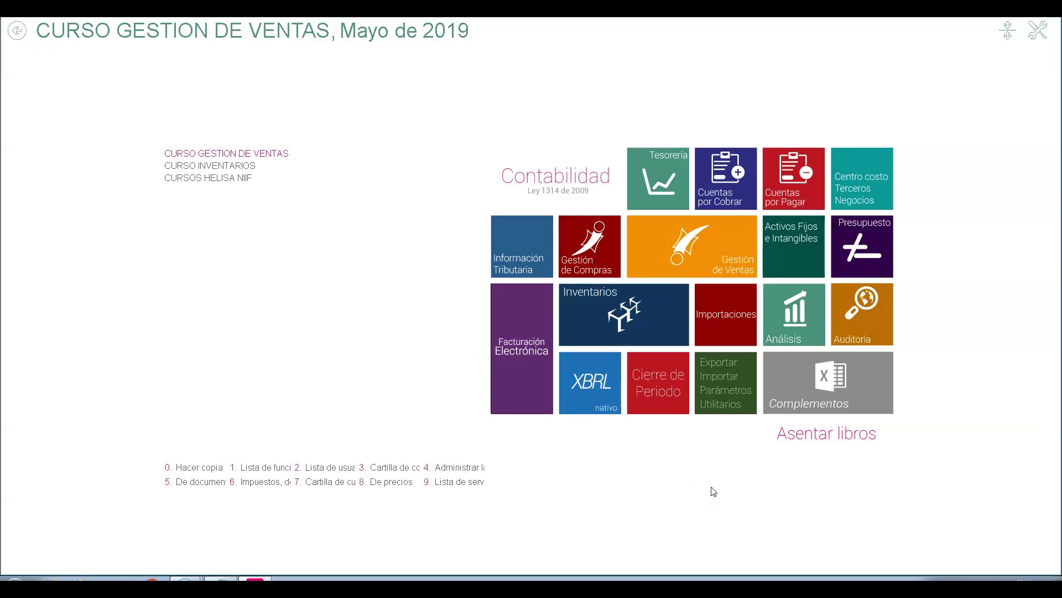
View the CERTIFICADO DE I.C.A. layout in Definición de Formatos under Parámetros Particulares and return to the main menu.
{"action": "left_click", "coordinate": [729, 393]}
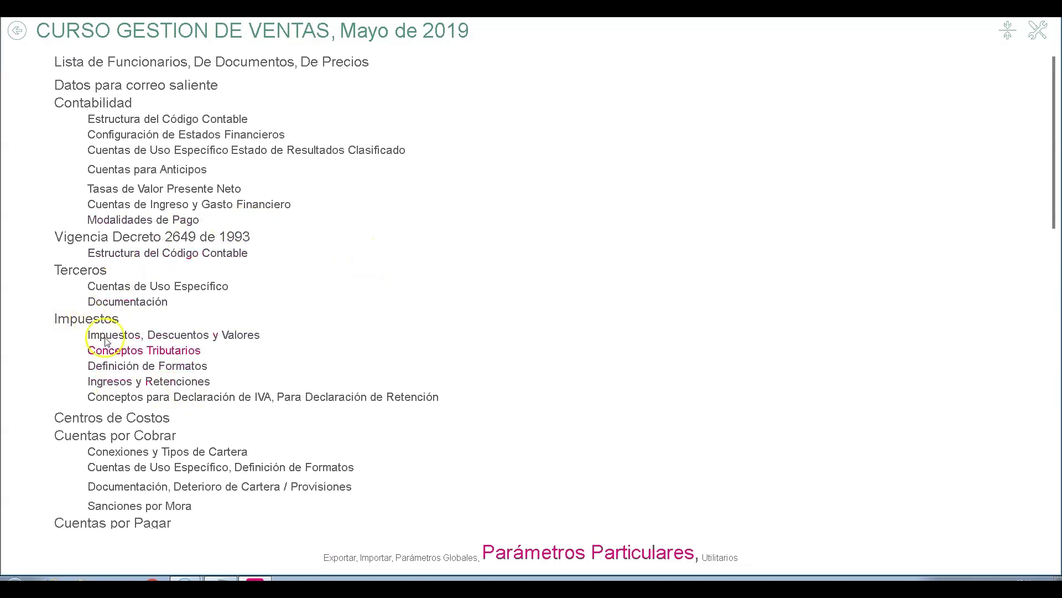
{"action": "left_click", "coordinate": [104, 366]}
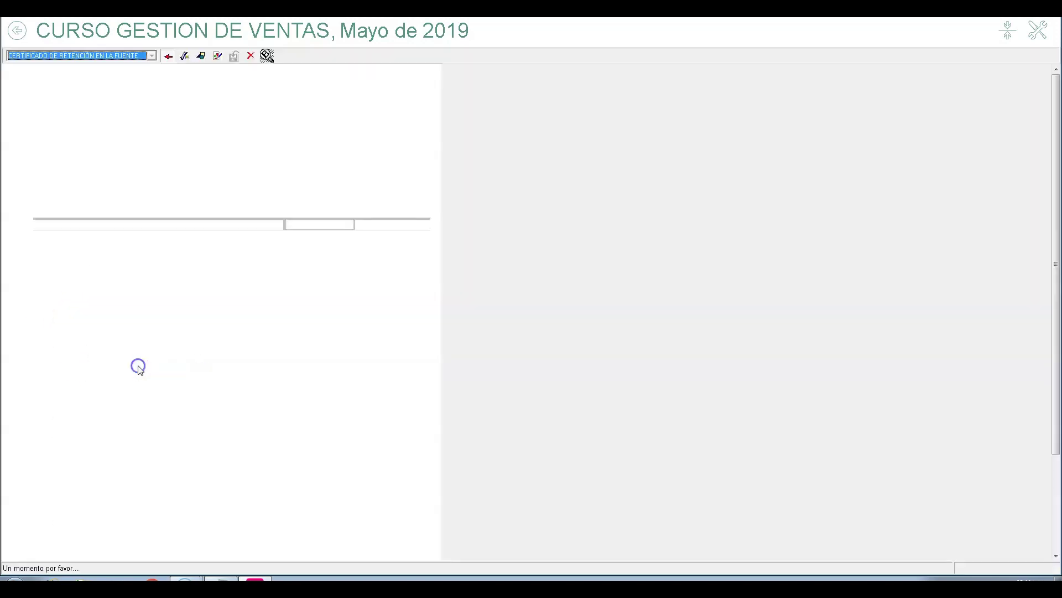
{"action": "left_click", "coordinate": [151, 55]}
{"action": "left_click", "coordinate": [70, 88]}
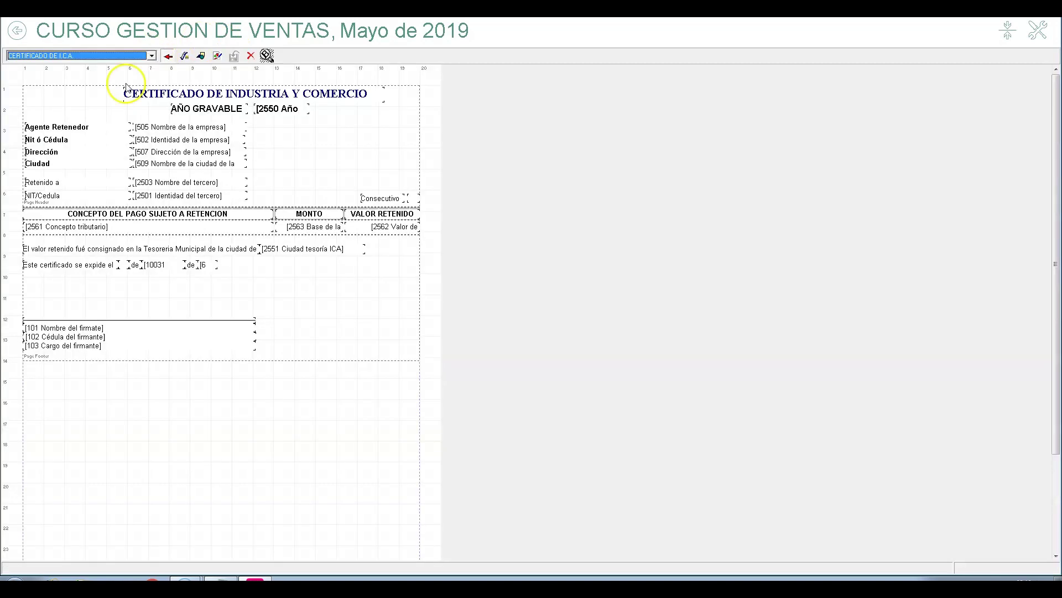
{"action": "left_click", "coordinate": [19, 31]}
{"action": "left_click", "coordinate": [18, 31]}
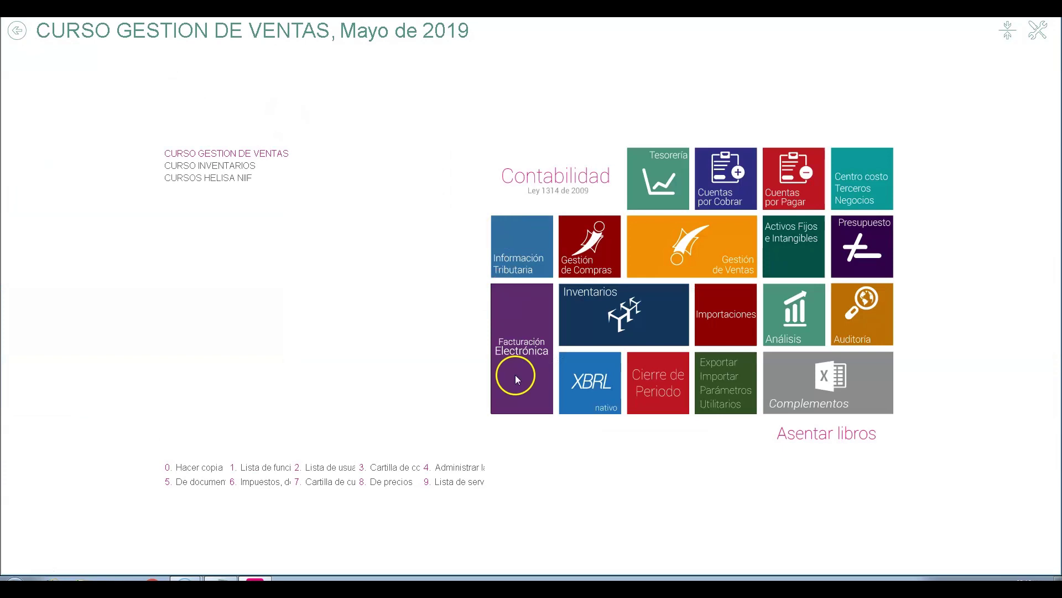
Examine the TERCERO setting of account 2365 RETENCION EN LA FUENTE and its subaccounts in Cartilla de Codificación Contable, and return to the main menu.
{"action": "left_click", "coordinate": [547, 192]}
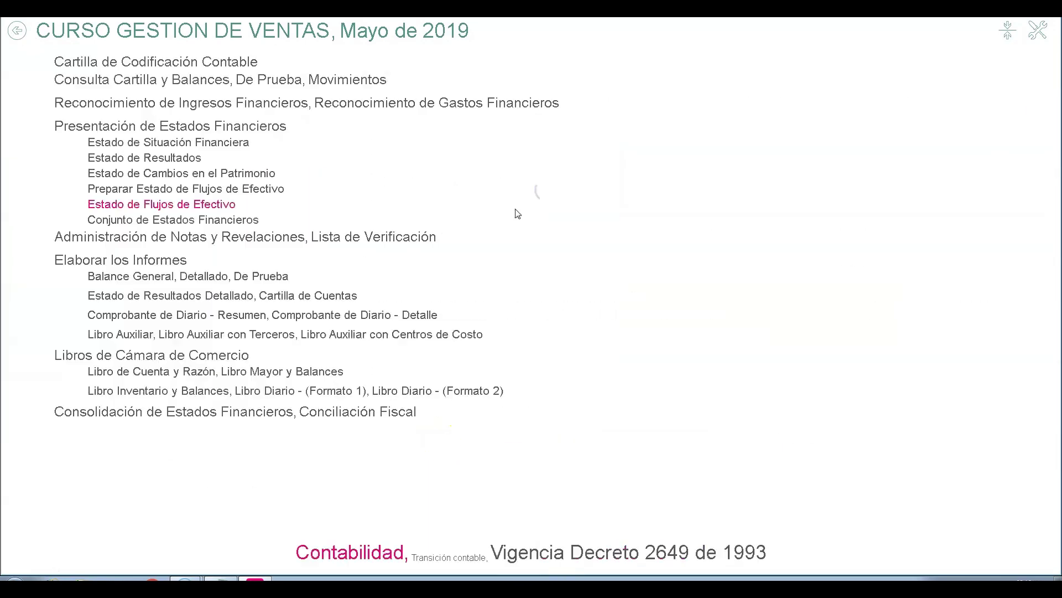
{"action": "left_click", "coordinate": [142, 64]}
{"action": "left_click", "coordinate": [59, 290]}
{"action": "key", "text": "Page_Down"}
{"action": "key", "text": "Page_Down"}
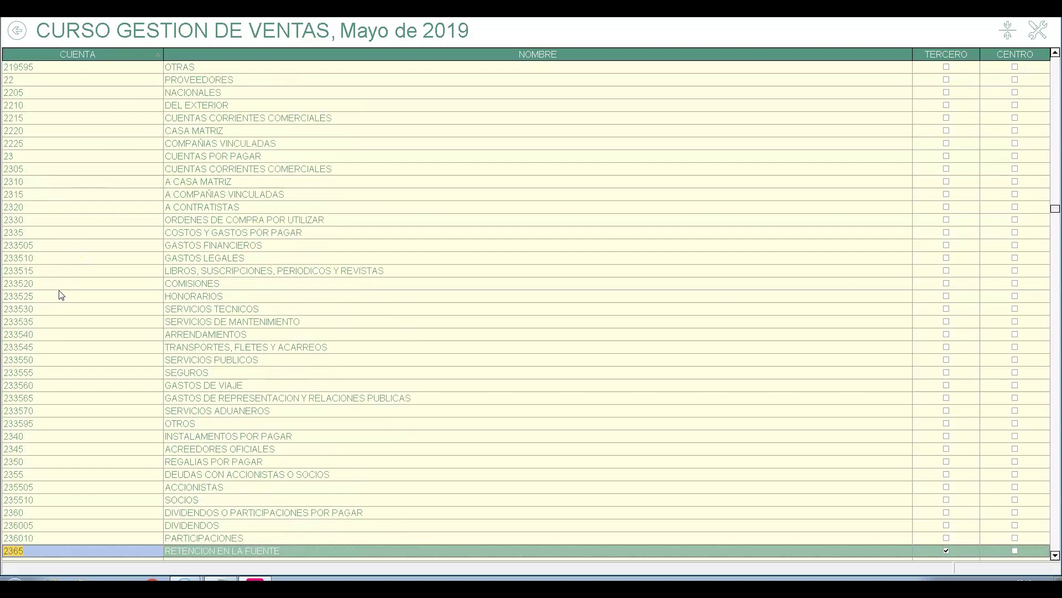
{"action": "scroll", "coordinate": [807, 429], "scroll_direction": "down", "scroll_amount": 6}
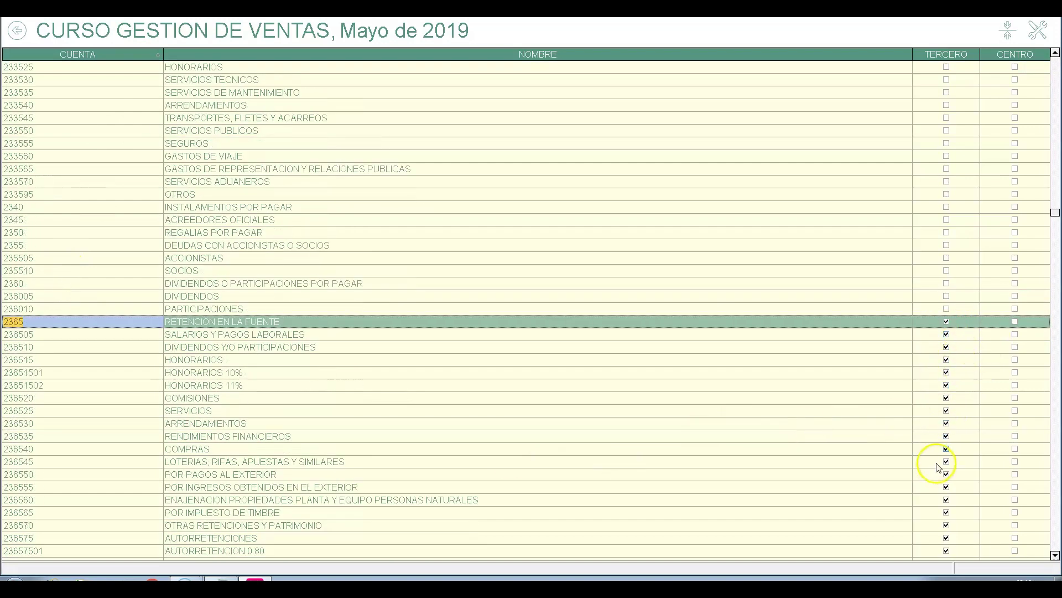
{"action": "left_click", "coordinate": [17, 31]}
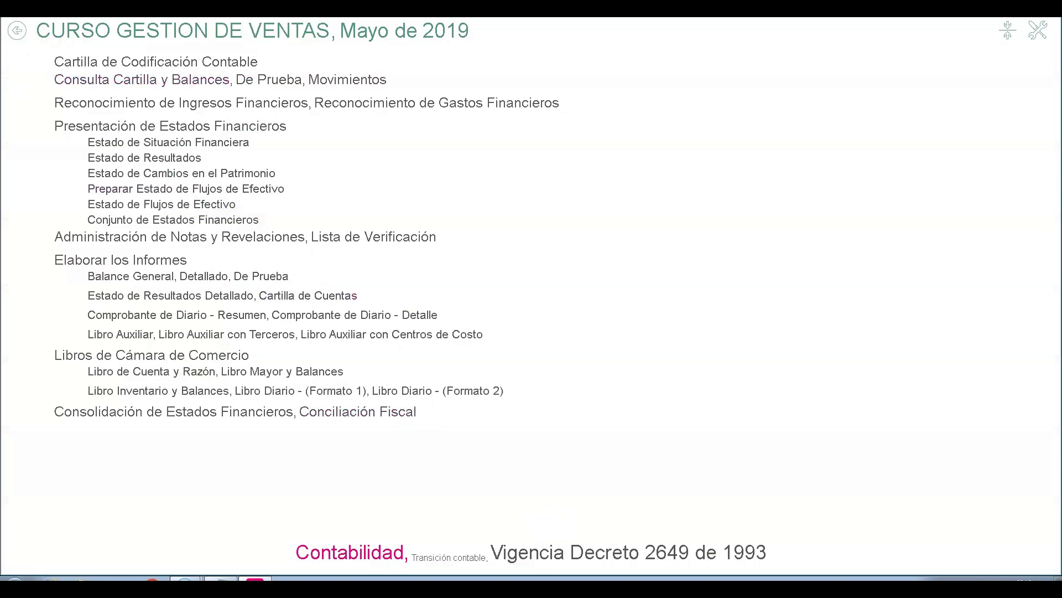
{"action": "left_click", "coordinate": [17, 30]}
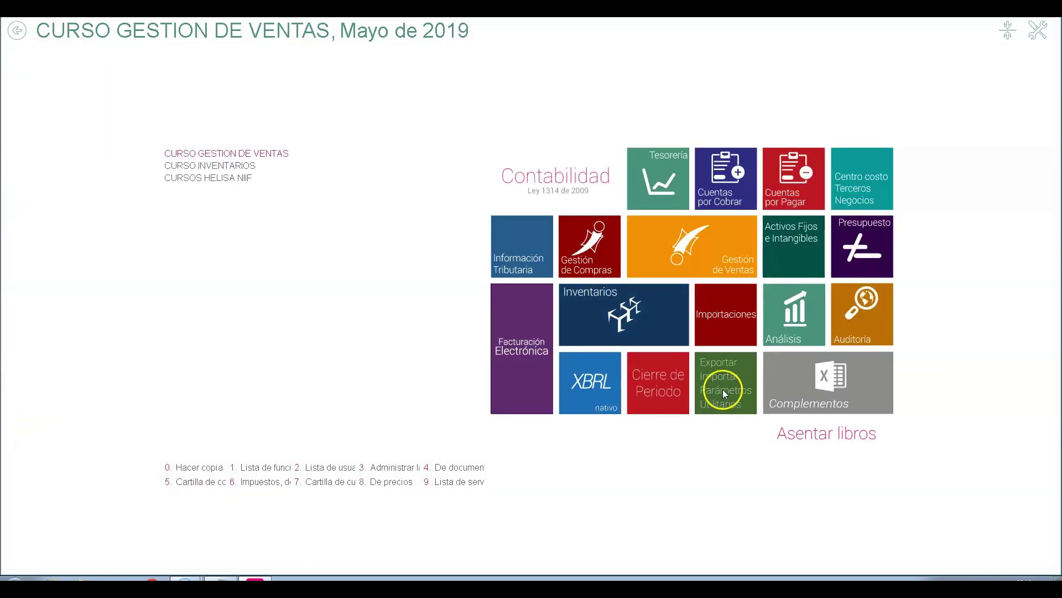
Open the HONORARIOS 10% tax for modification in Impuestos, Descuentos y Valores under Parámetros Particulares.
{"action": "left_click", "coordinate": [723, 389]}
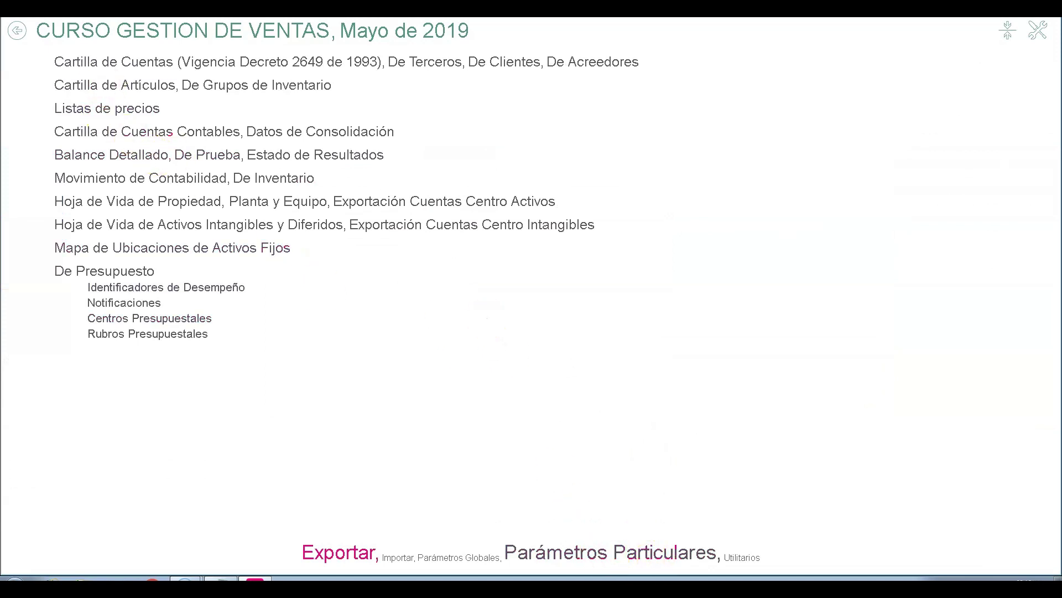
{"action": "left_click", "coordinate": [16, 30]}
{"action": "left_click", "coordinate": [699, 370]}
{"action": "left_click", "coordinate": [653, 550]}
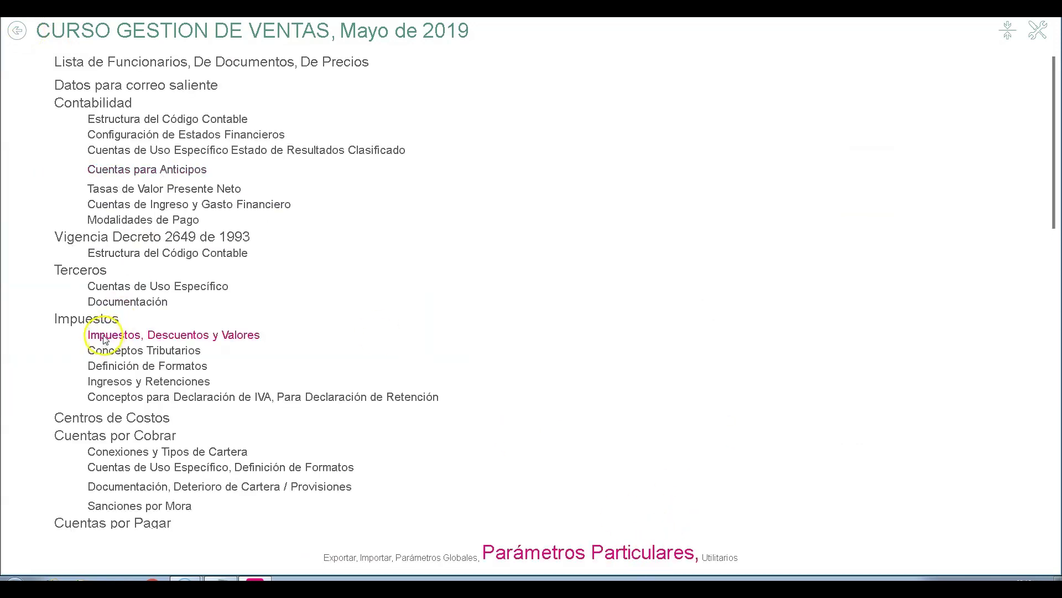
{"action": "left_click", "coordinate": [119, 341]}
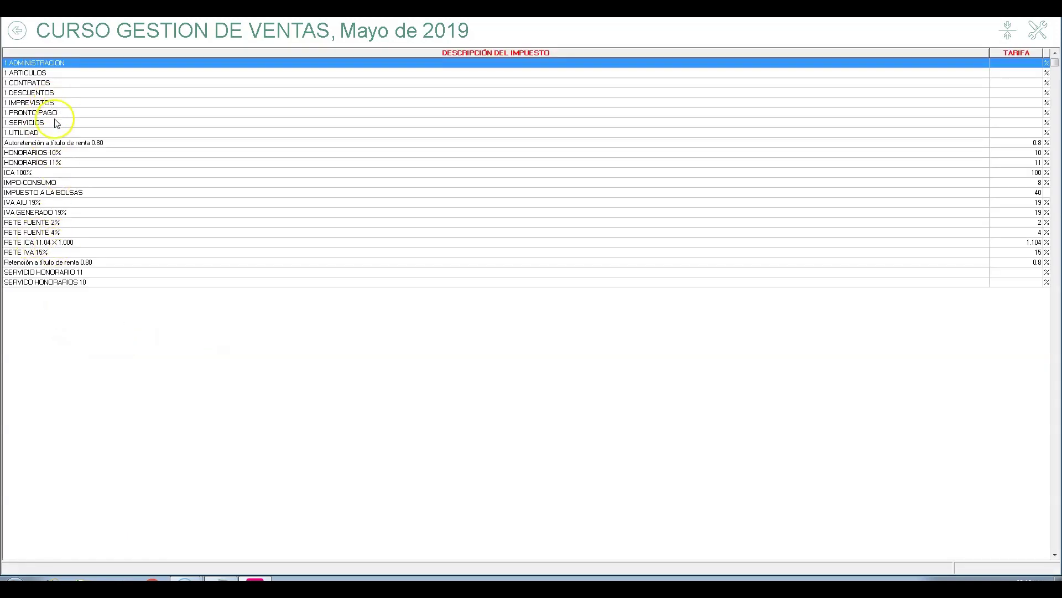
{"action": "right_click", "coordinate": [55, 153]}
{"action": "left_click", "coordinate": [89, 173]}
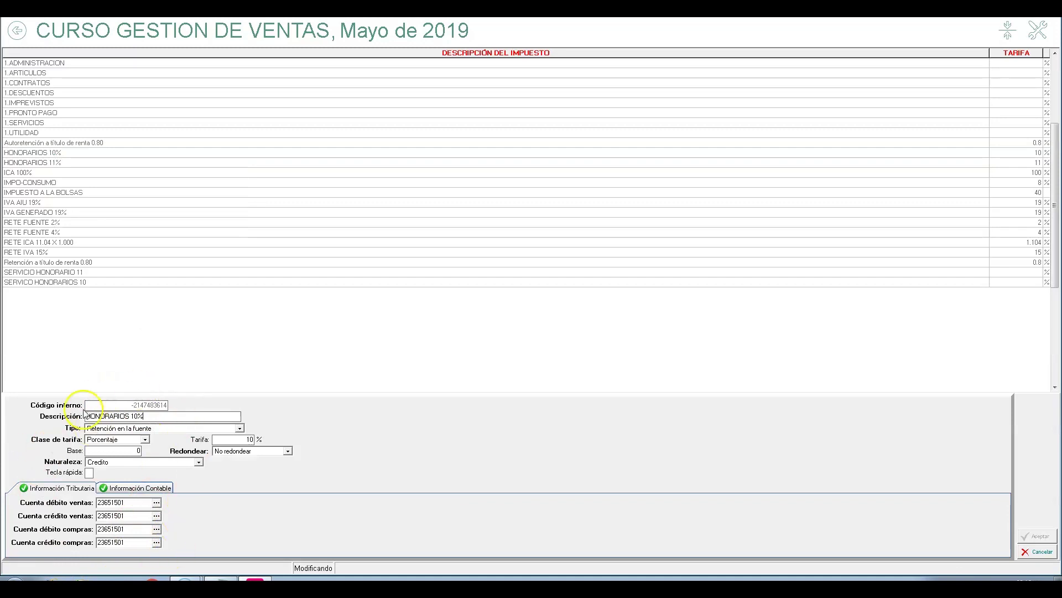
Review the type options of the HONORARIOS 10% tax, cancel the modification and return to the main menu.
{"action": "left_click", "coordinate": [225, 427]}
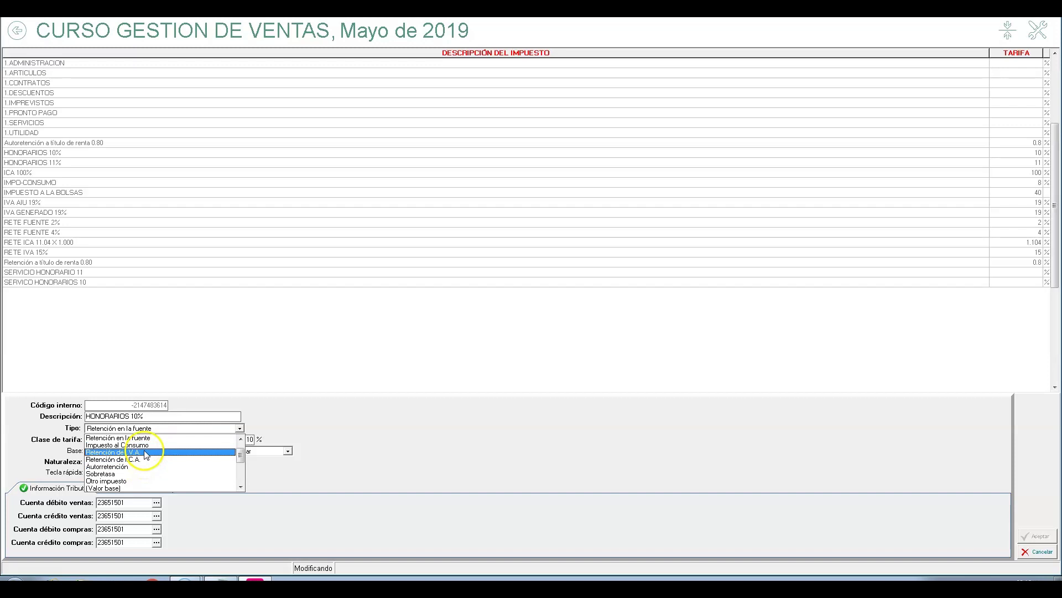
{"action": "left_click", "coordinate": [175, 426]}
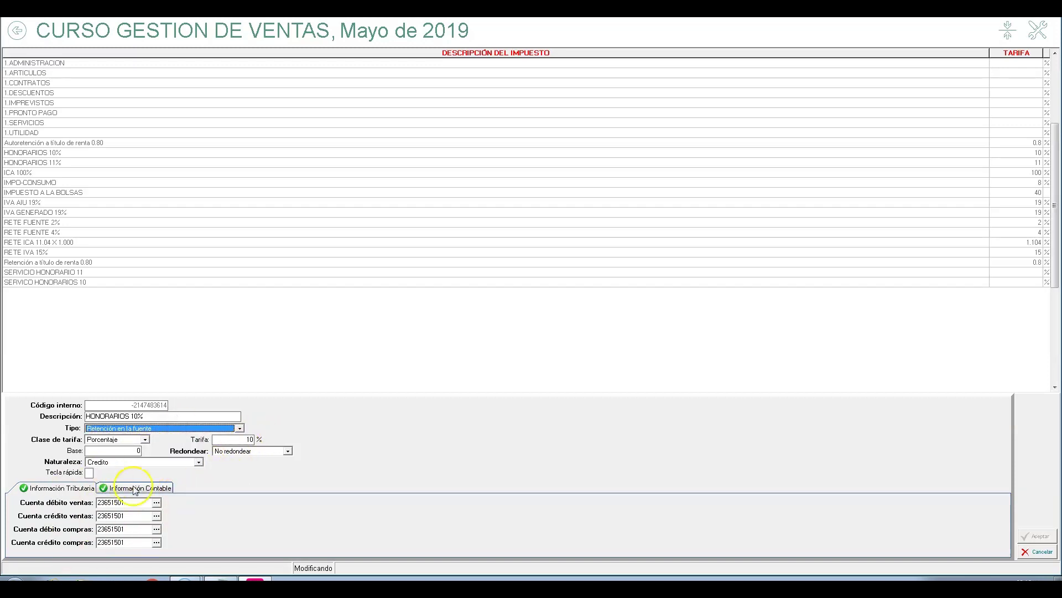
{"action": "left_click", "coordinate": [1042, 552]}
{"action": "key", "text": "Escape"}
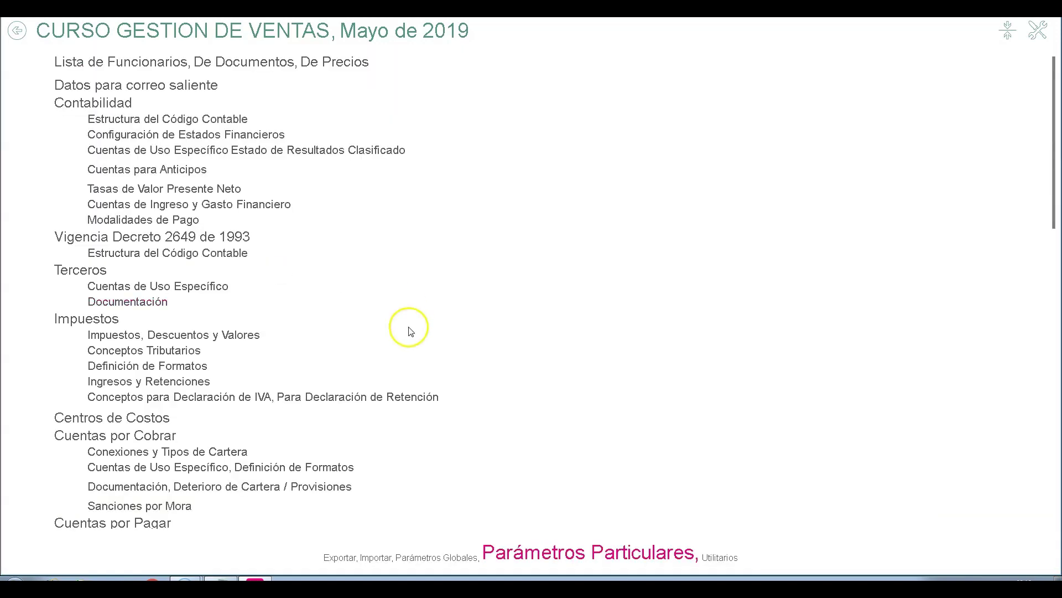
{"action": "left_click", "coordinate": [14, 40]}
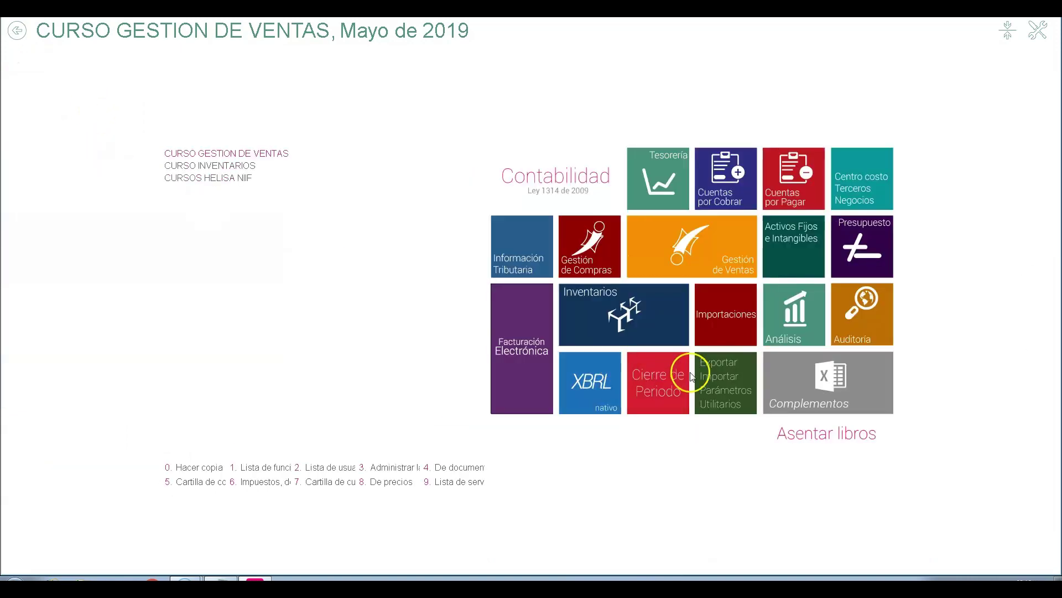
Open Revisar y Reafectar los Libros under Utilitarios and include the processes Revisar los libros and Calcular bases de impuestos.
{"action": "left_click", "coordinate": [717, 380]}
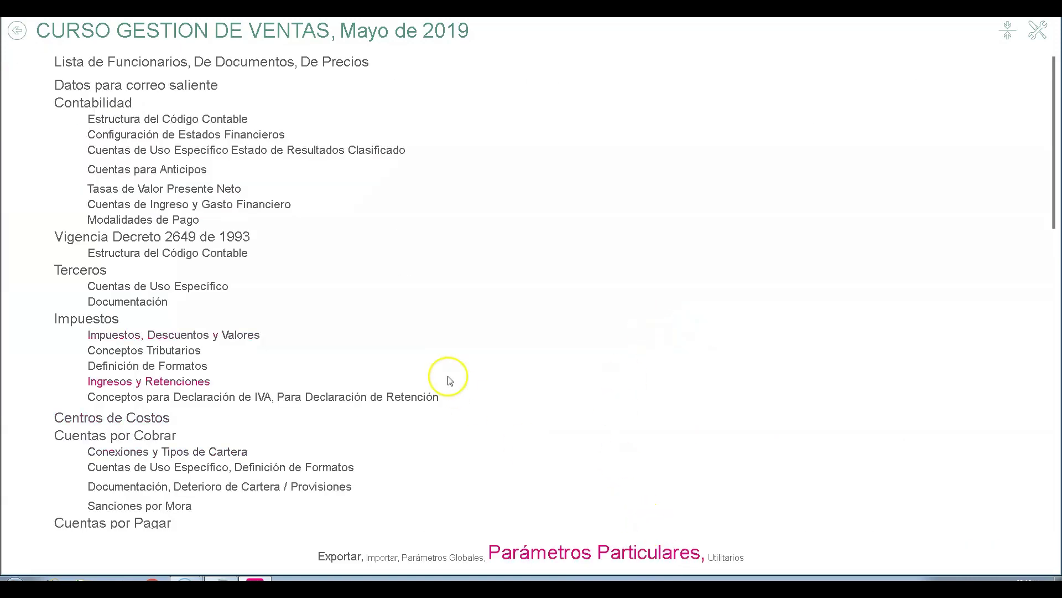
{"action": "left_click", "coordinate": [727, 558]}
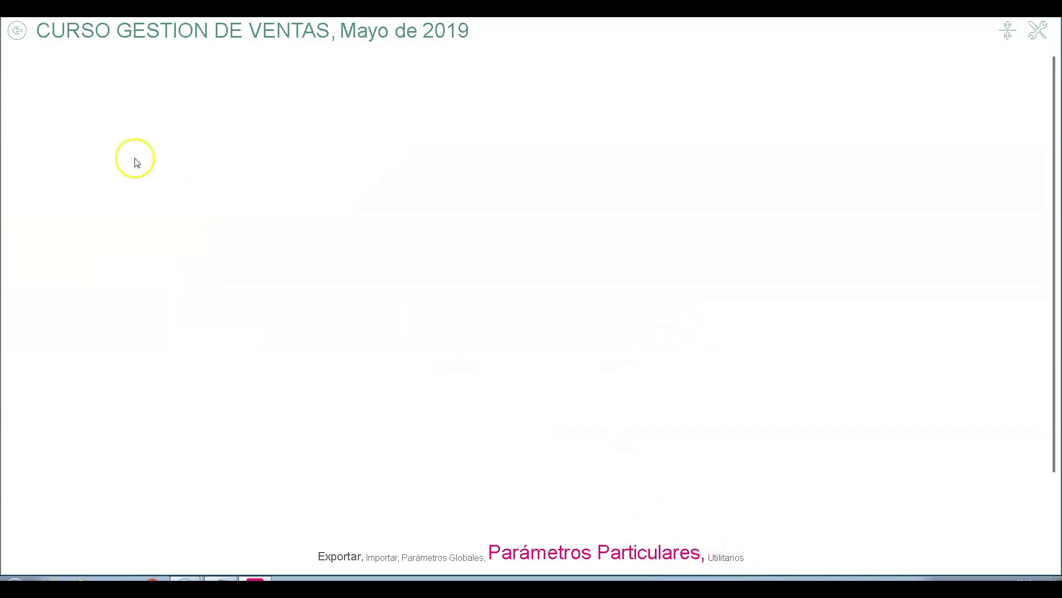
{"action": "left_click", "coordinate": [106, 81]}
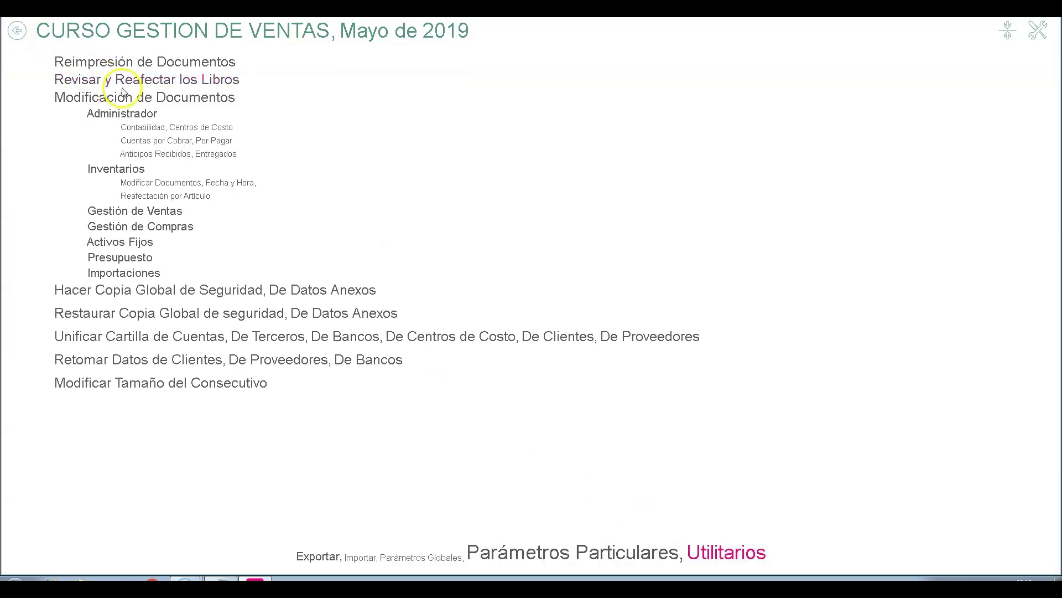
{"action": "left_click", "coordinate": [116, 79]}
{"action": "left_click", "coordinate": [42, 110]}
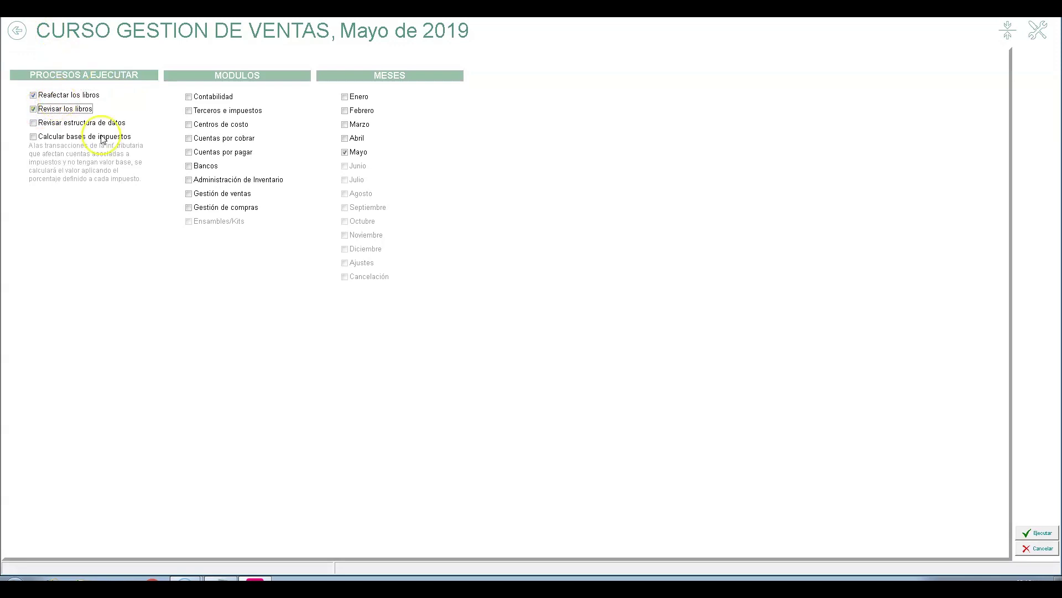
{"action": "left_click", "coordinate": [35, 139]}
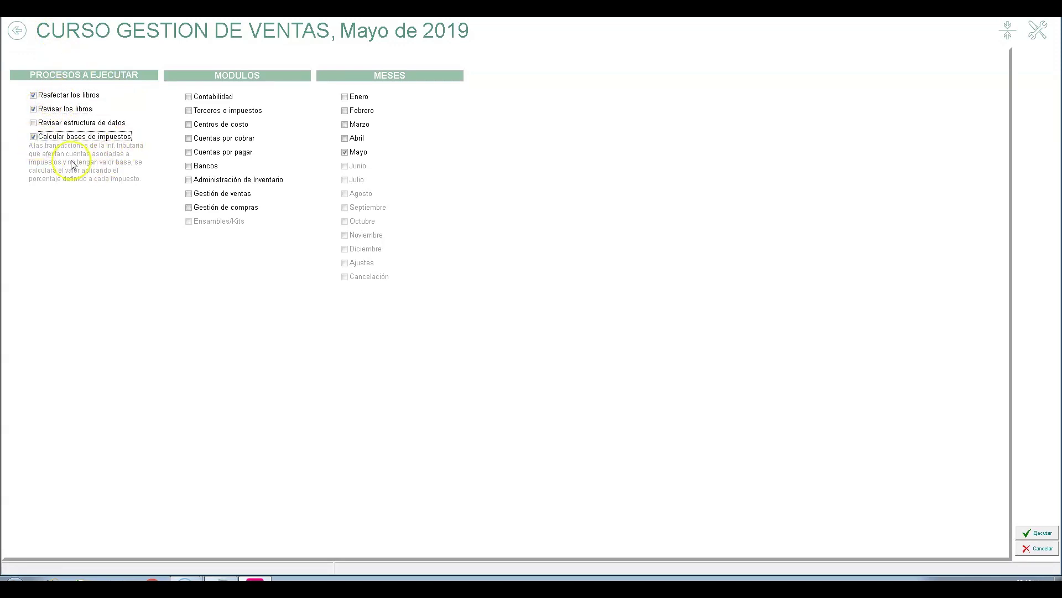